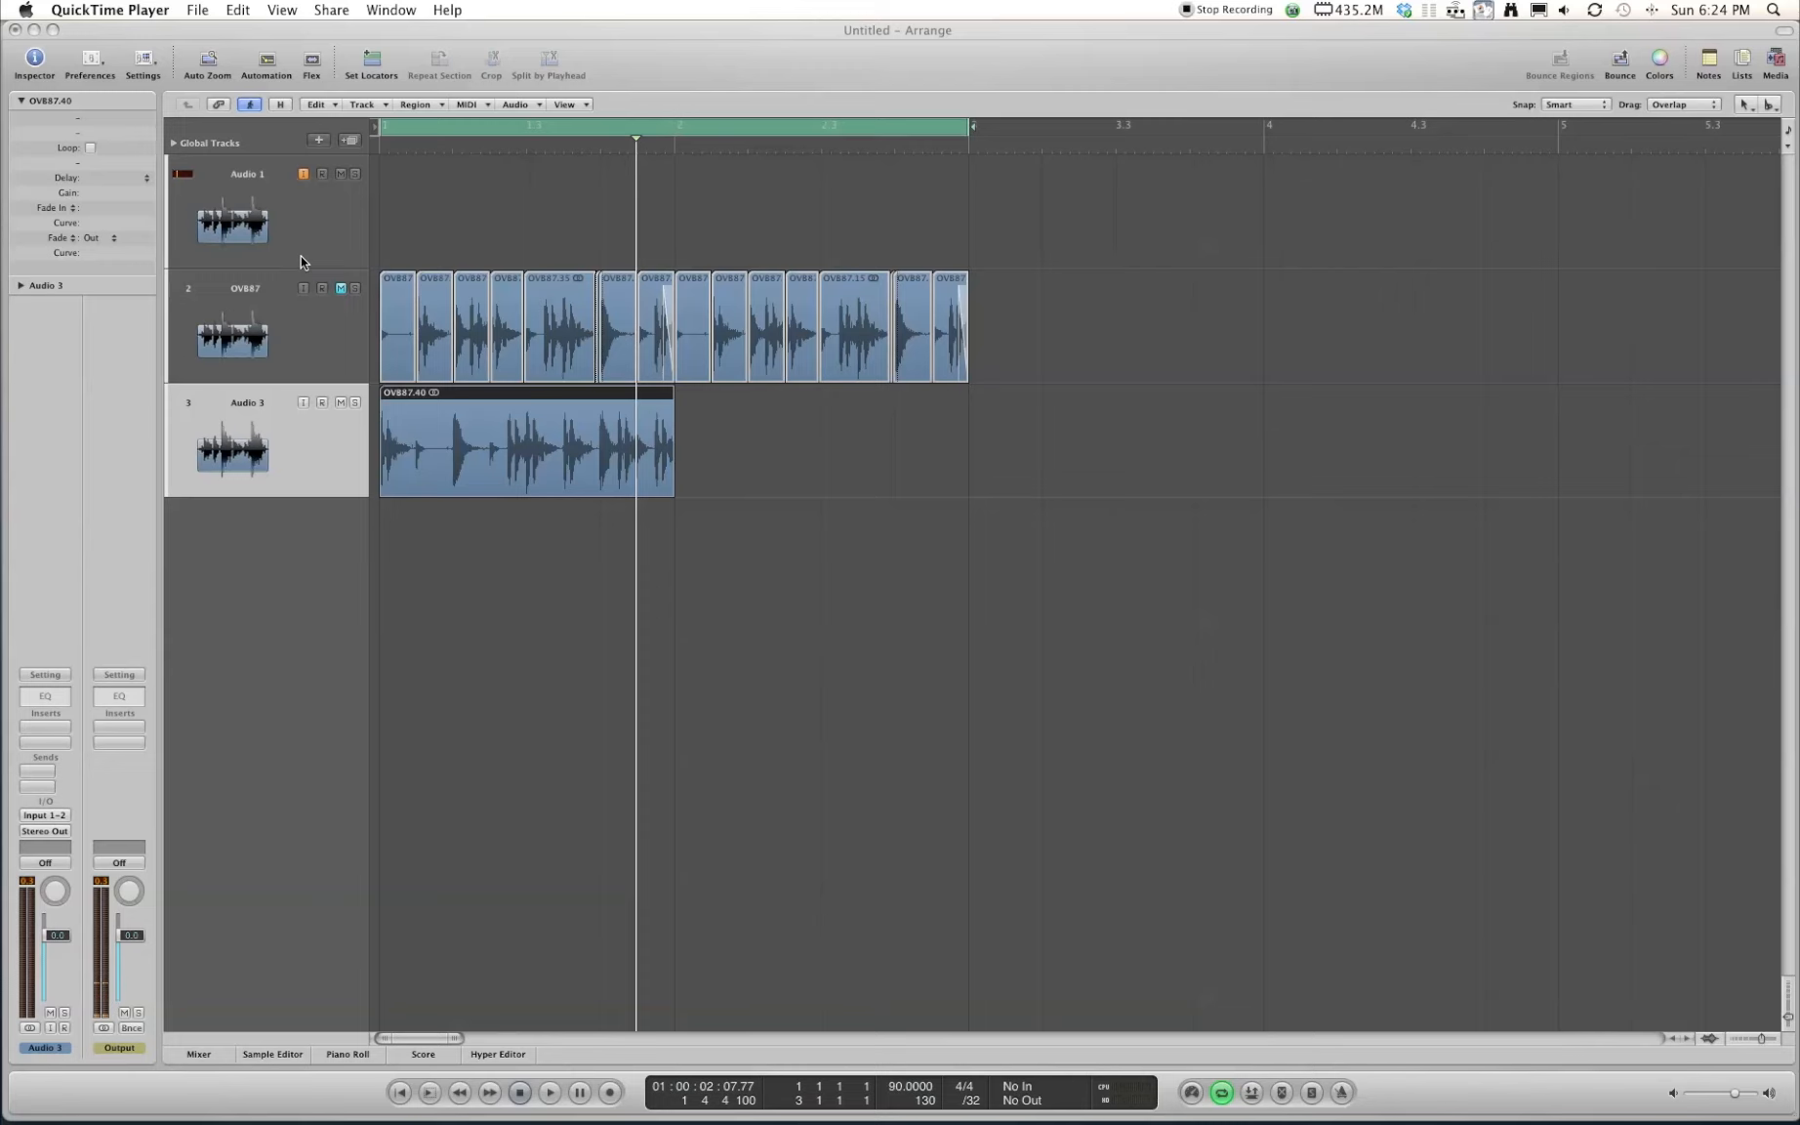
pyautogui.moveTo(1065, 333); pyautogui.dragTo(339, 288)
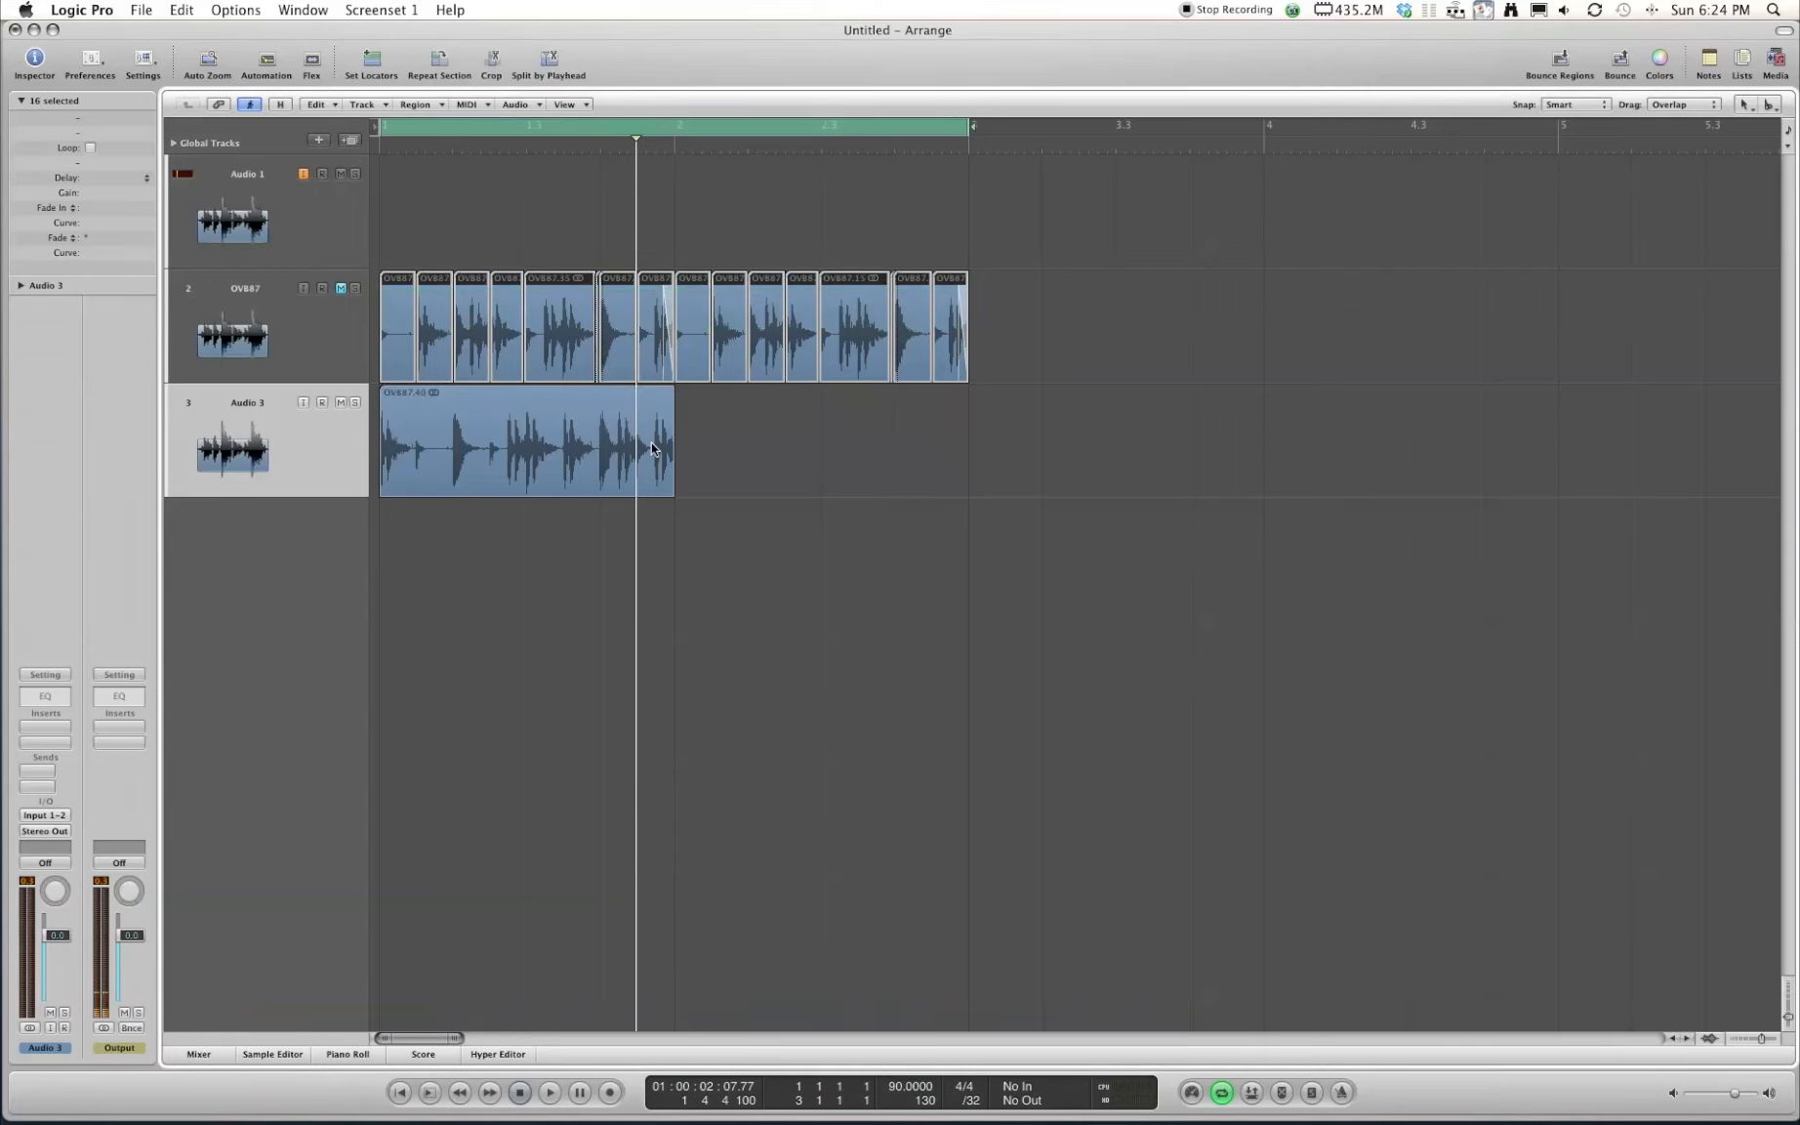
pyautogui.click(929, 250)
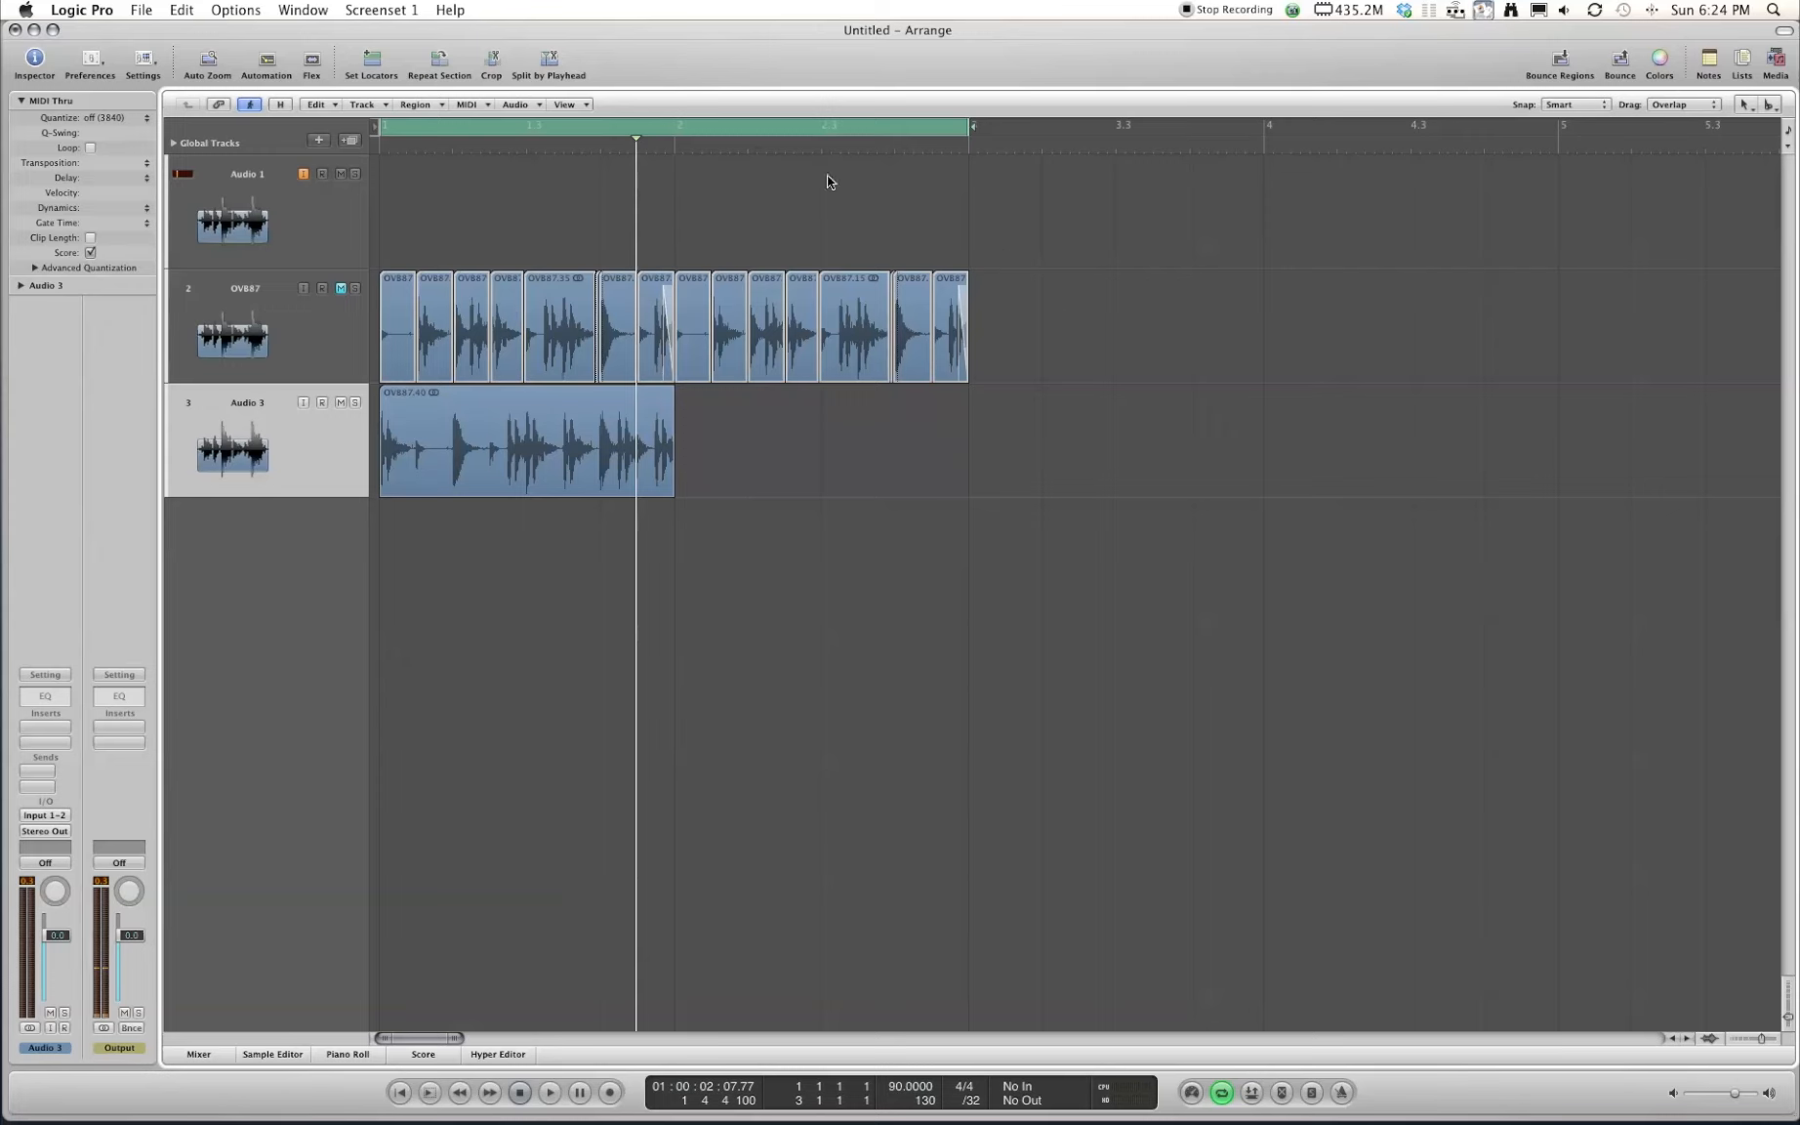
pyautogui.moveTo(826, 283)
pyautogui.mouseDown()
pyautogui.moveTo(970, 215)
pyautogui.moveTo(996, 298)
pyautogui.moveTo(827, 292)
pyautogui.mouseUp()
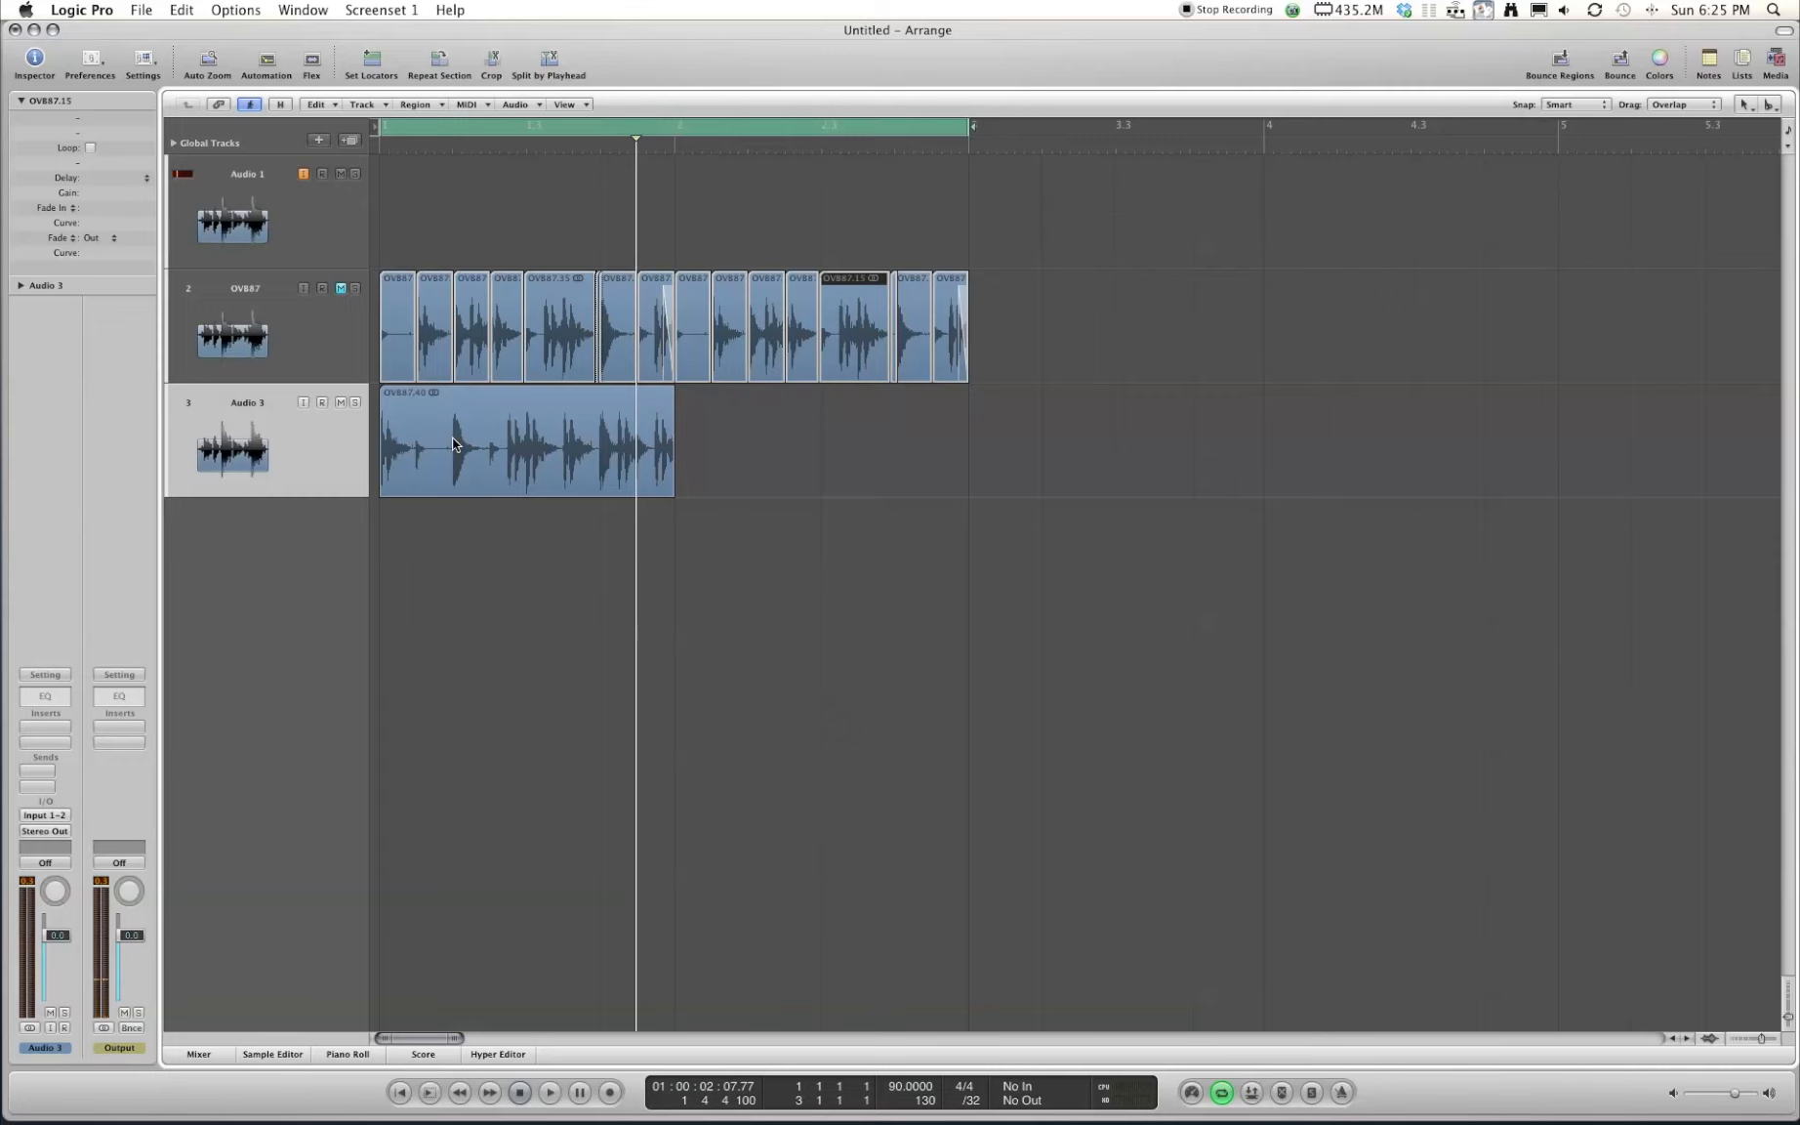
# Examine the waveform of the Audio 3 loop around its second hit, comparing it with the chopped OVB87 track
pyautogui.moveTo(802, 441); pyautogui.dragTo(411, 469)
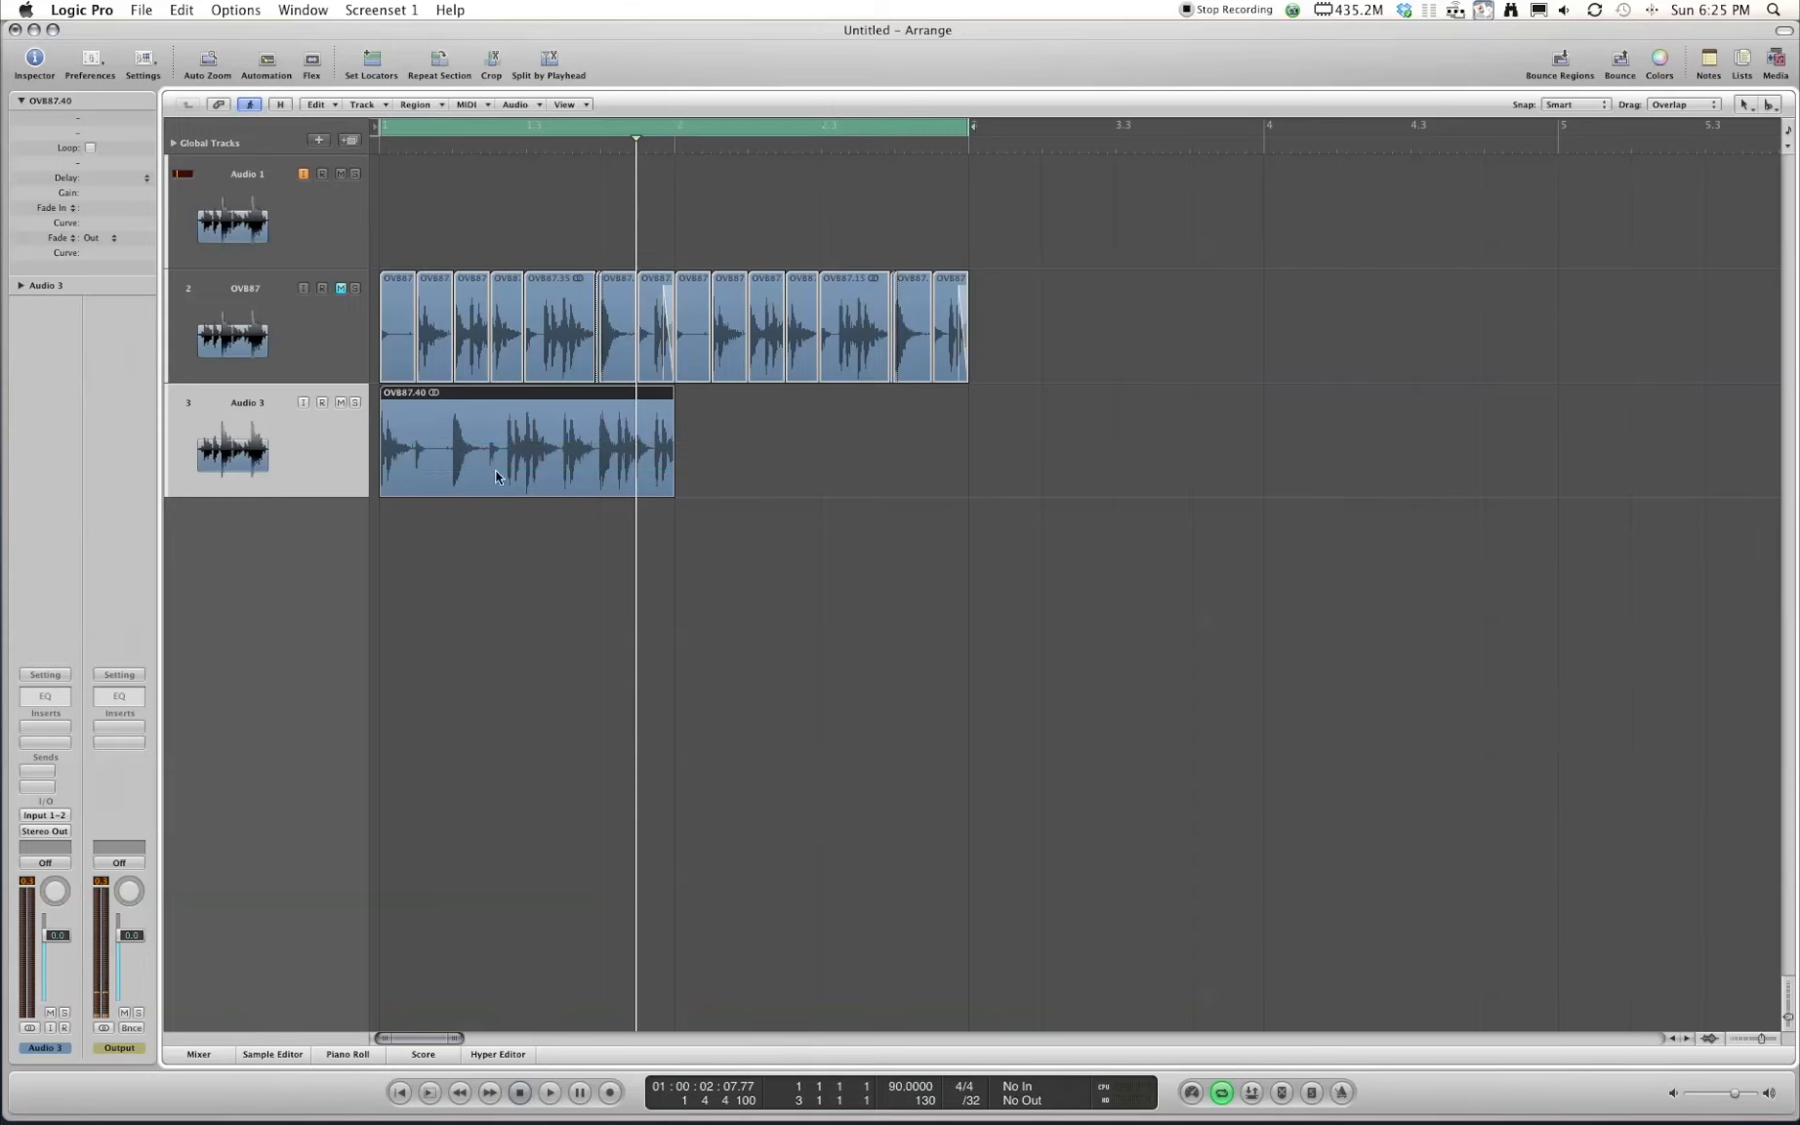
pyautogui.press('super+Right')
pyautogui.press('super+Right')
pyautogui.press('super+Right')
pyautogui.press('super+Right')
pyautogui.press('super+Left')
pyautogui.press('super+Left')
pyautogui.press('super+Left')
pyautogui.press('super+Left')
pyautogui.press('super+Left')
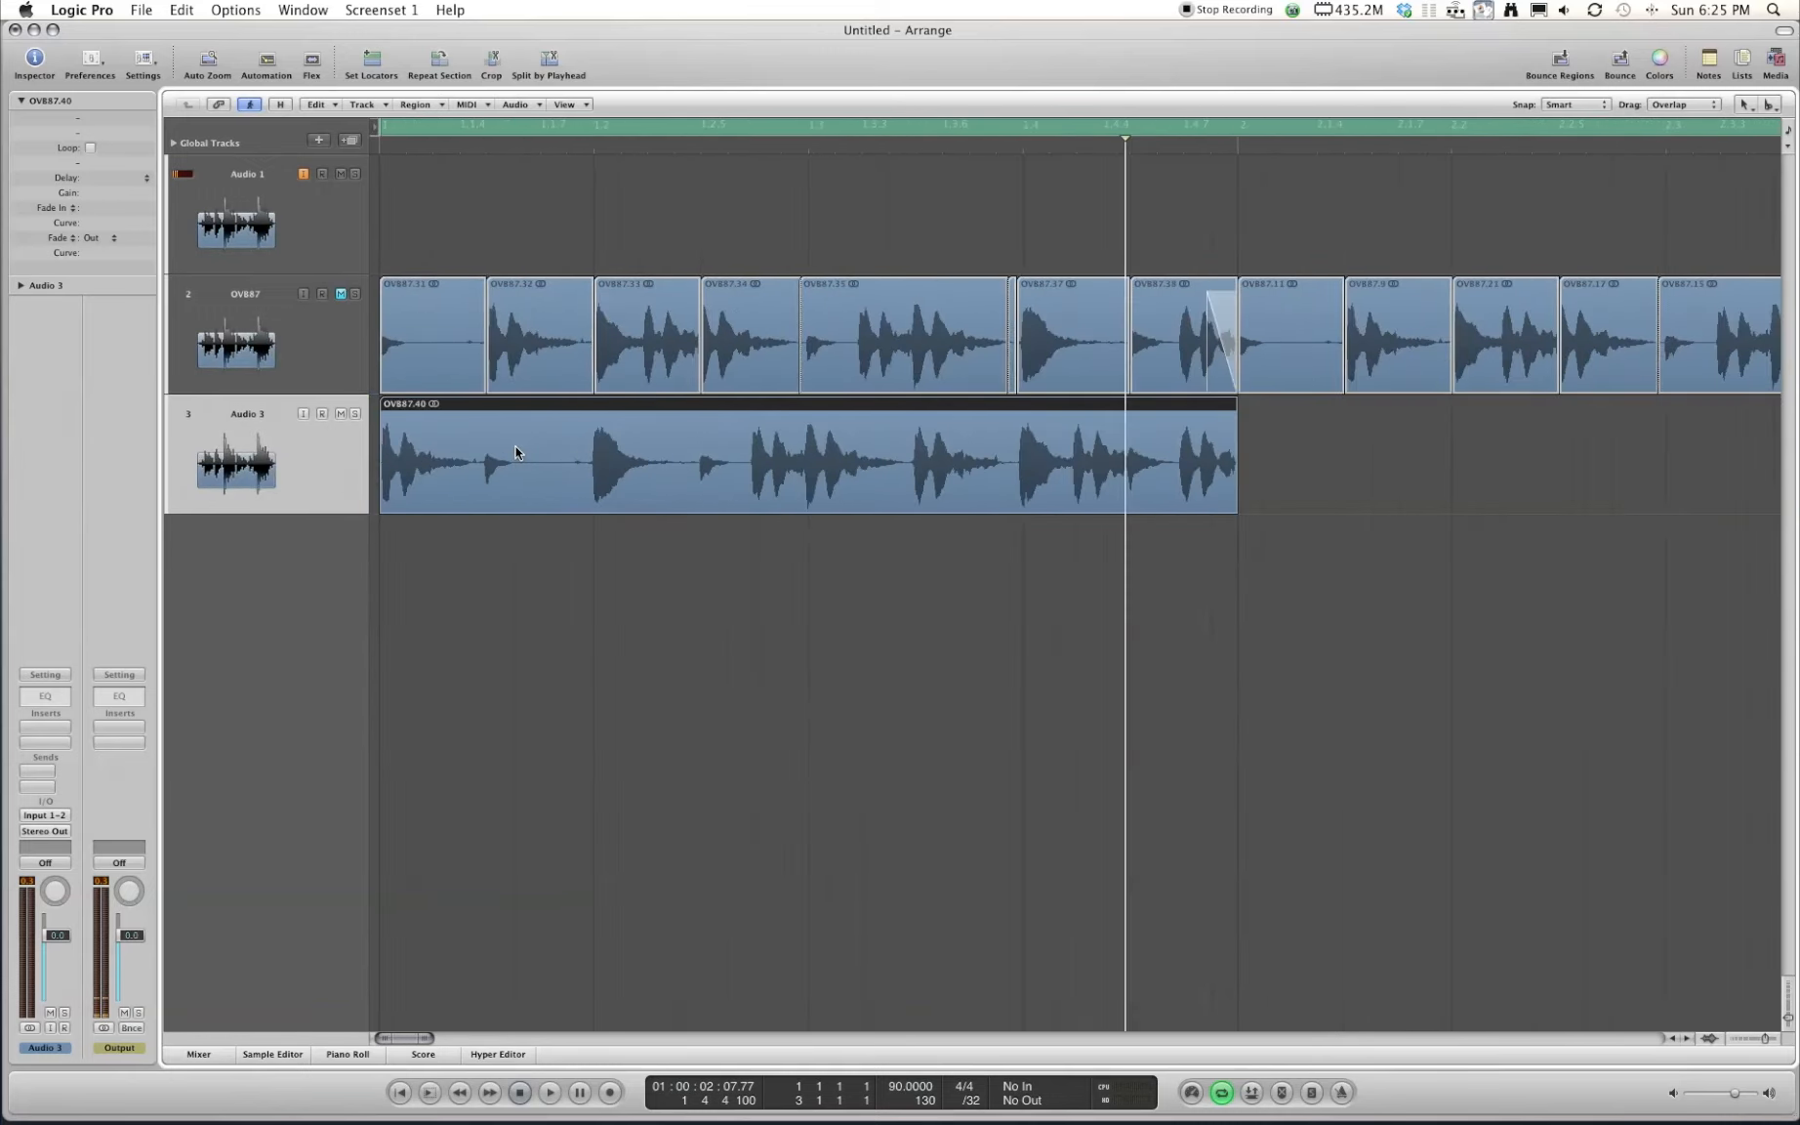
pyautogui.press('super+Right')
pyautogui.press('super+Right')
pyautogui.press('super+Right')
pyautogui.hscroll(-8, 516, 447)
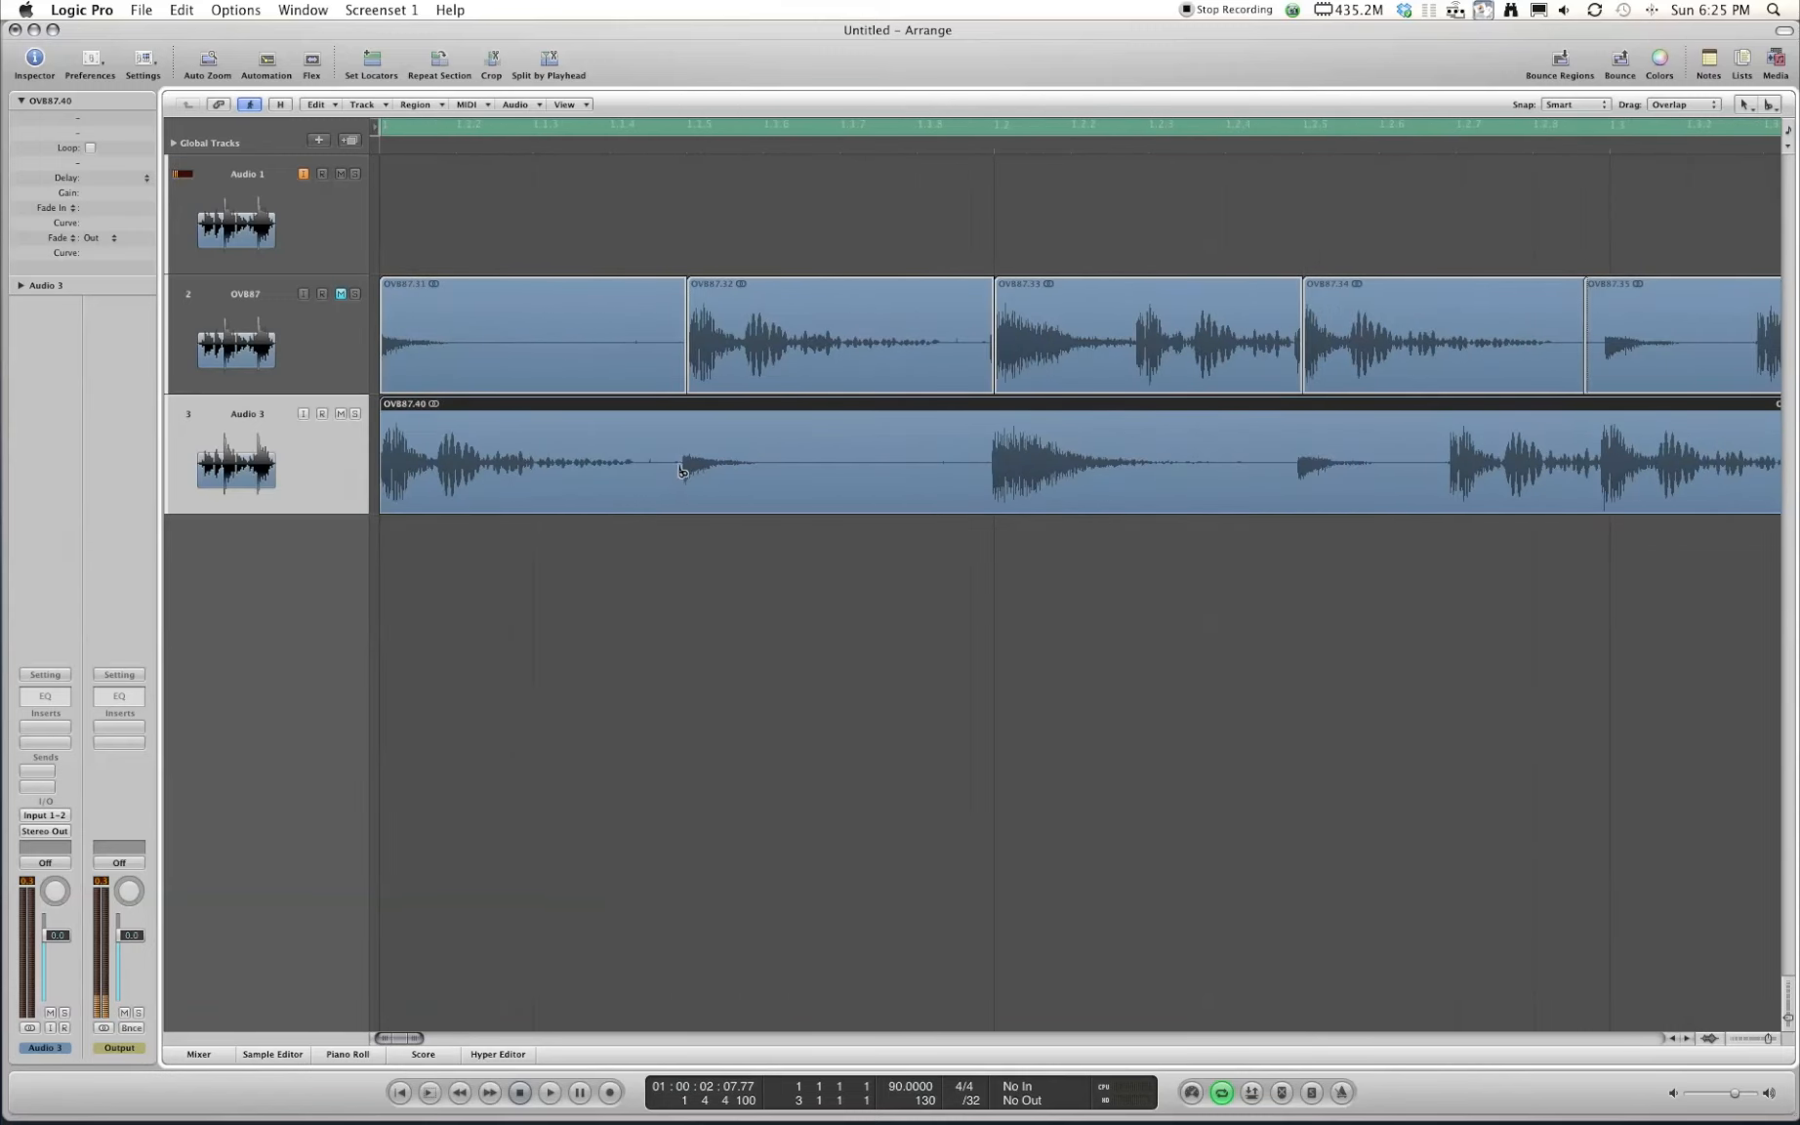
pyautogui.press('super+Right')
pyautogui.press('super+Right')
pyautogui.press('super+Right')
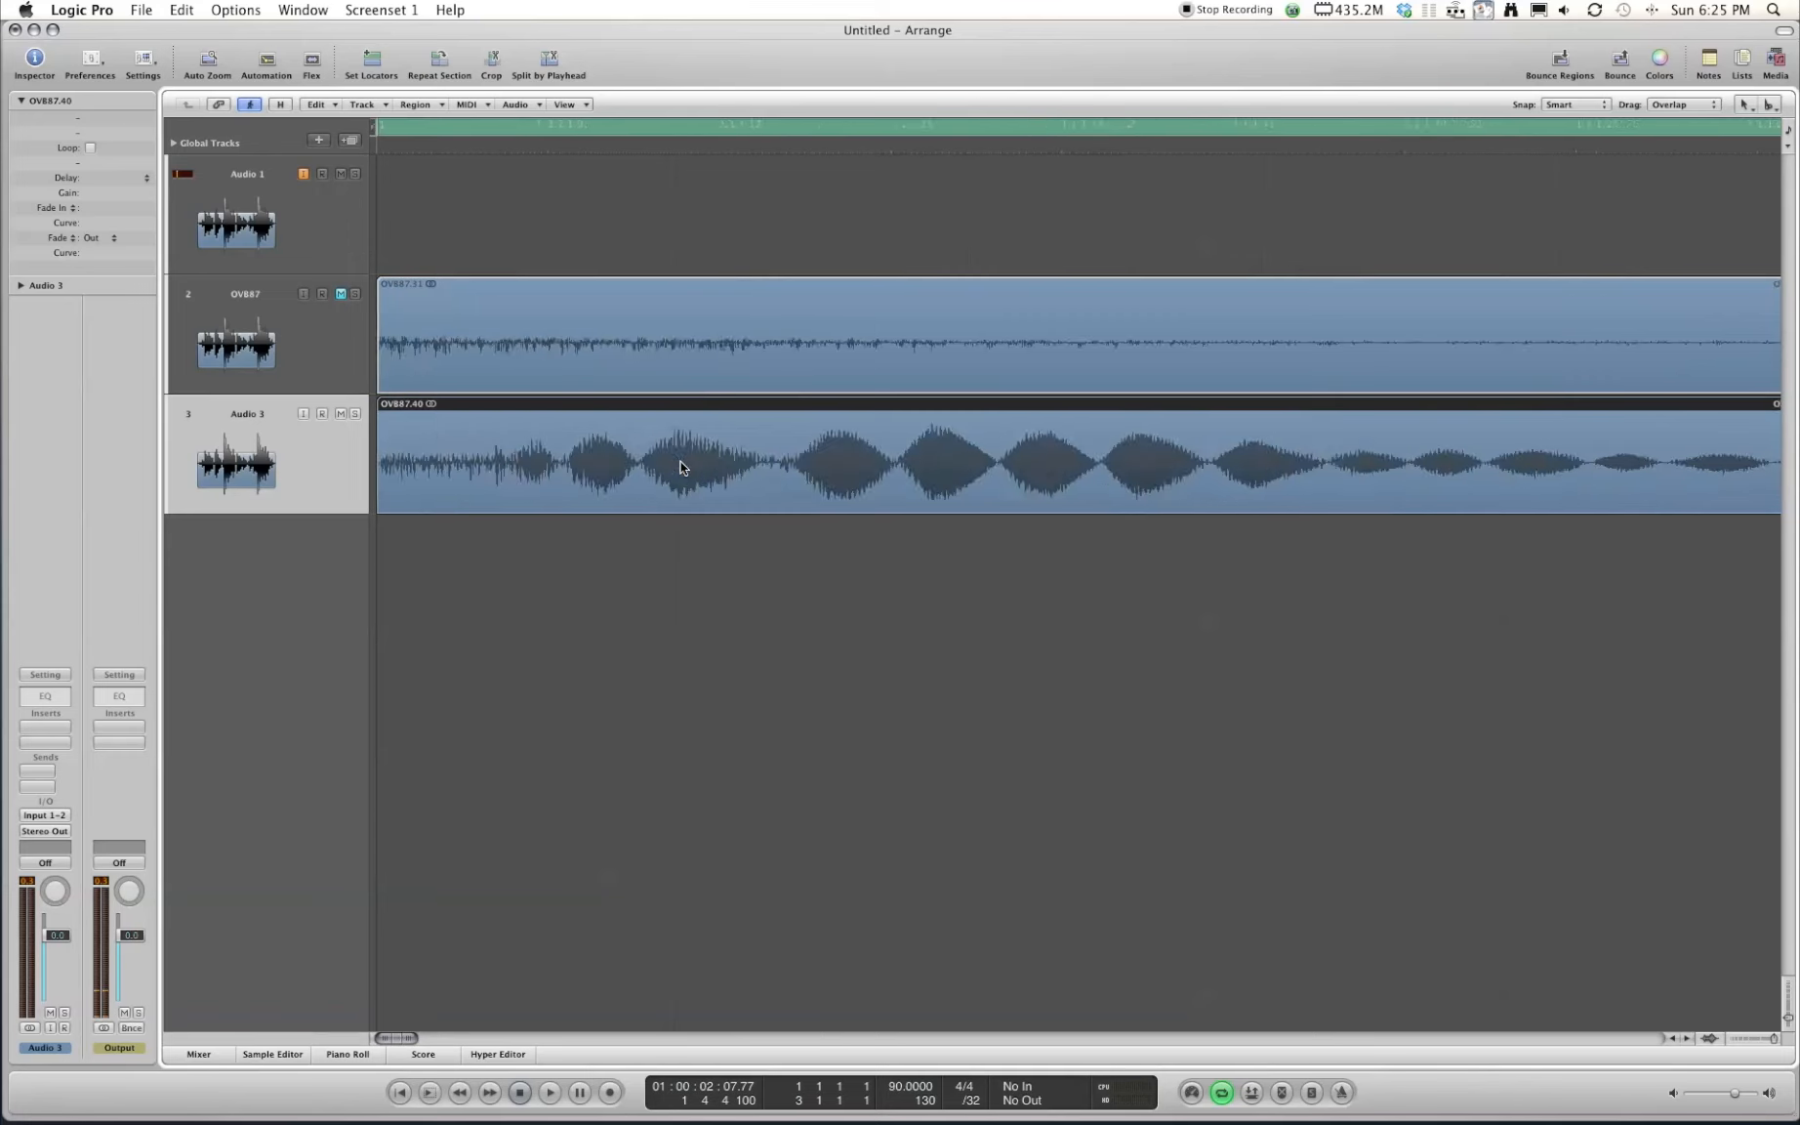
pyautogui.hotkey('ctrl', 'Left')
pyautogui.hotkey('ctrl', 'Left')
pyautogui.hotkey('ctrl', 'Left')
pyautogui.hotkey('ctrl', 'Left')
pyautogui.hotkey('ctrl', 'Left')
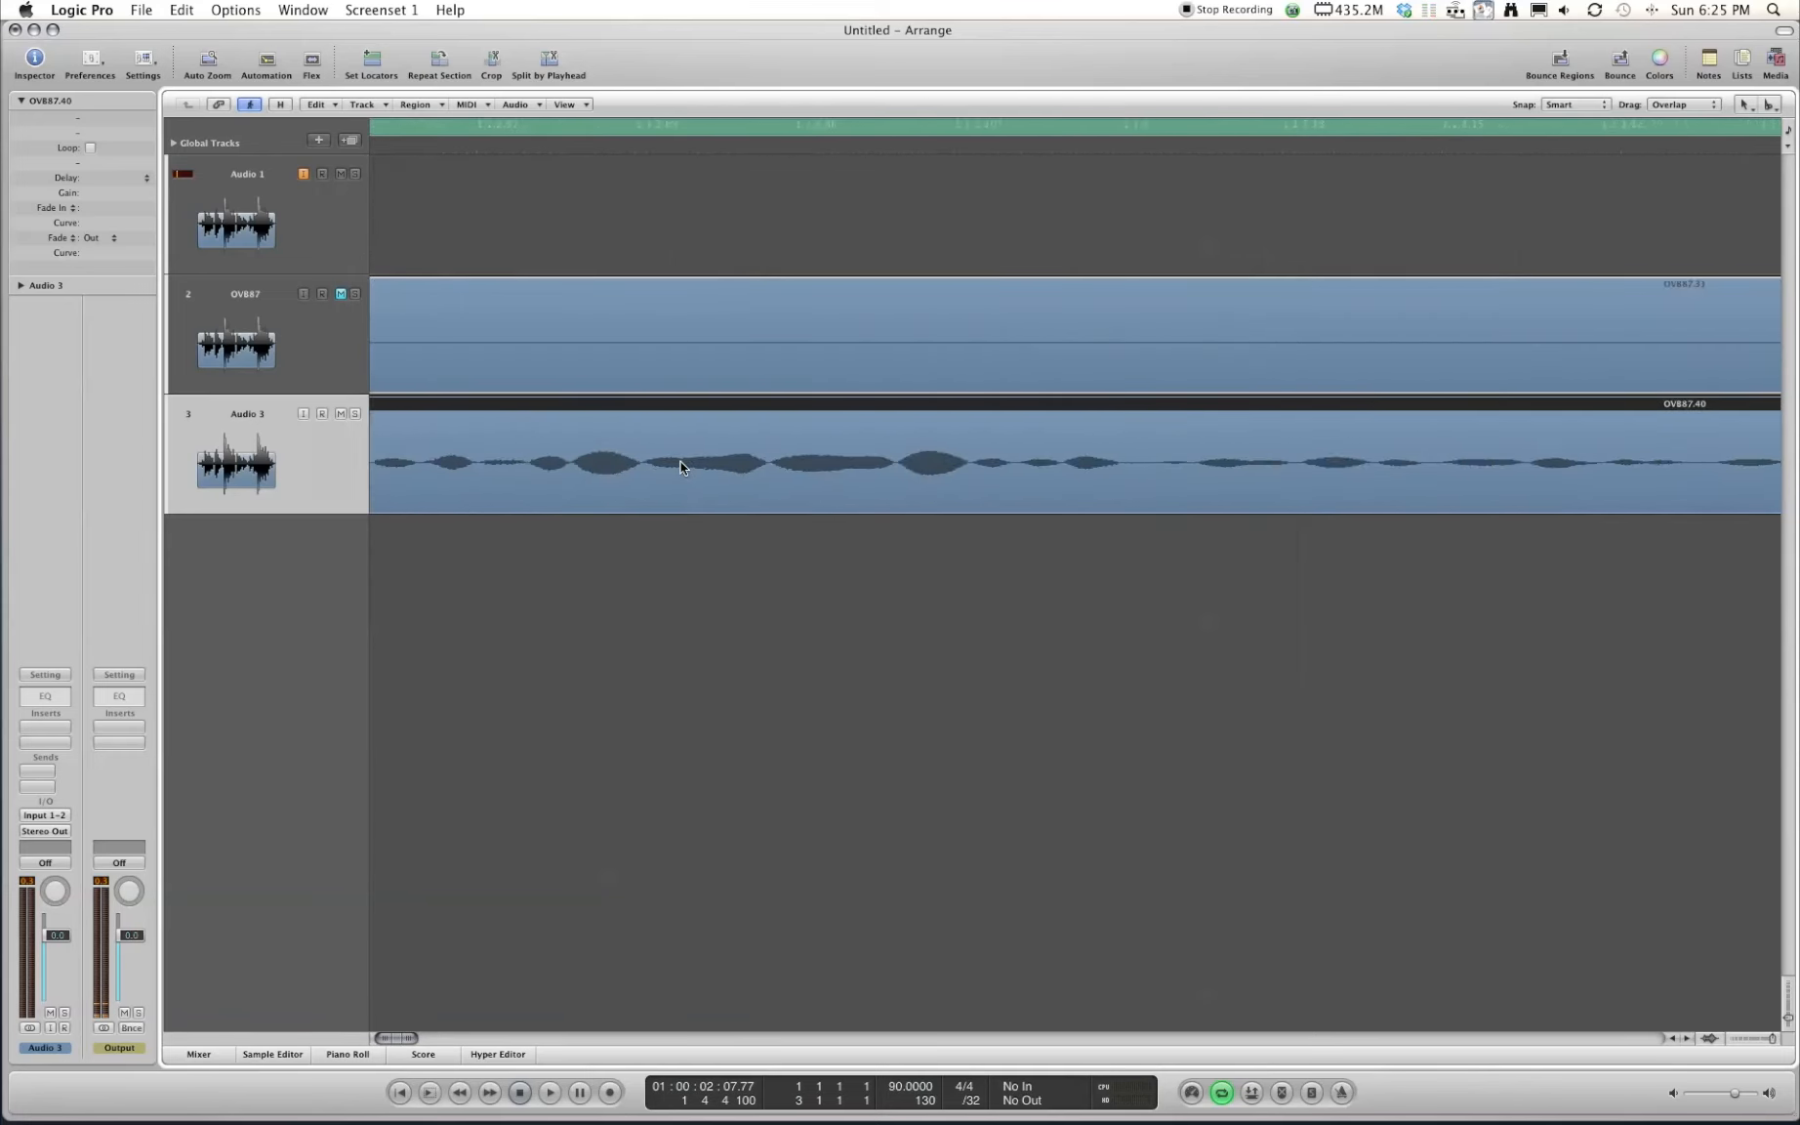
pyautogui.hotkey('ctrl', 'Down')
pyautogui.hotkey('ctrl', 'Down')
pyautogui.hotkey('ctrl', 'Down')
pyautogui.hotkey('ctrl', 'Right')
pyautogui.hotkey('ctrl', 'Right')
pyautogui.hotkey('ctrl', 'Right')
pyautogui.hotkey('ctrl', 'Right')
pyautogui.hotkey('ctrl', 'Right')
pyautogui.hotkey('ctrl', 'Right')
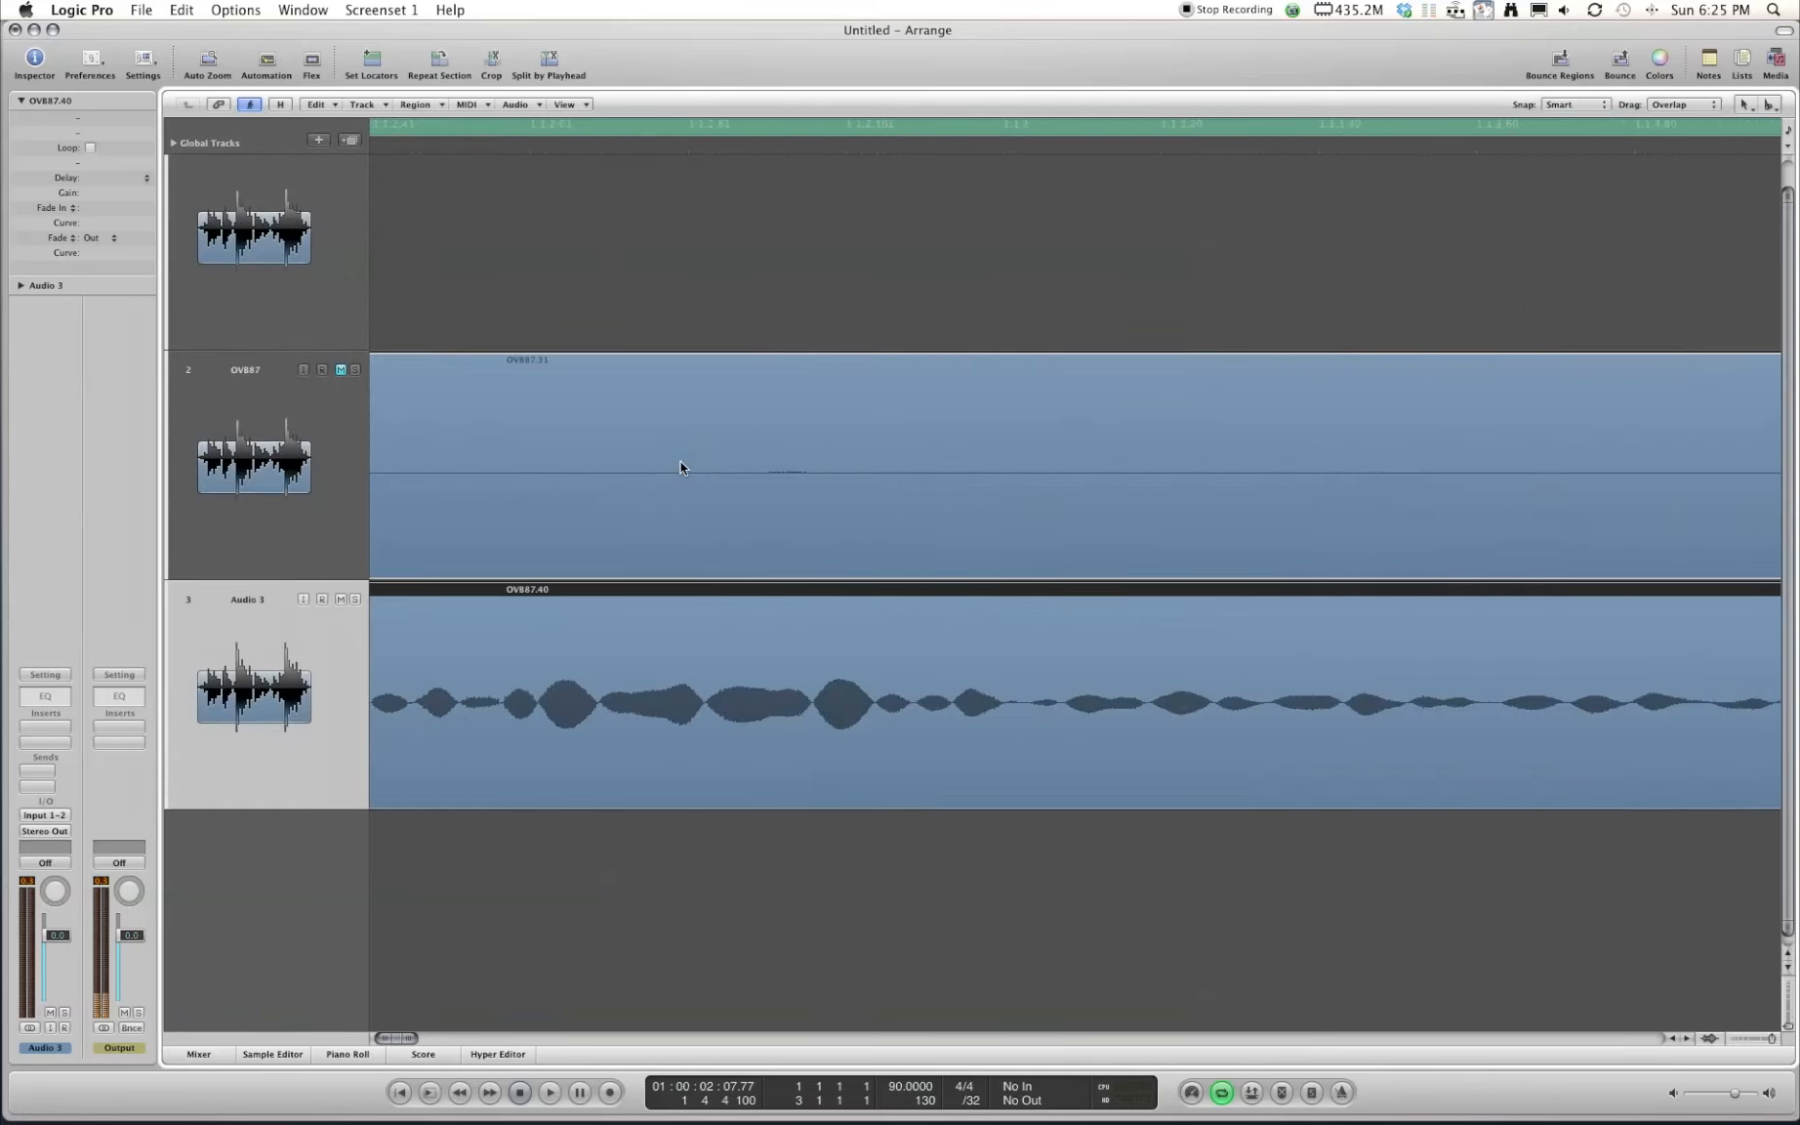
pyautogui.hotkey('ctrl', 'Left')
pyautogui.hotkey('ctrl', 'Left')
pyautogui.hotkey('ctrl', 'Left')
pyautogui.hotkey('ctrl', 'Left')
pyautogui.hotkey('ctrl', 'Left')
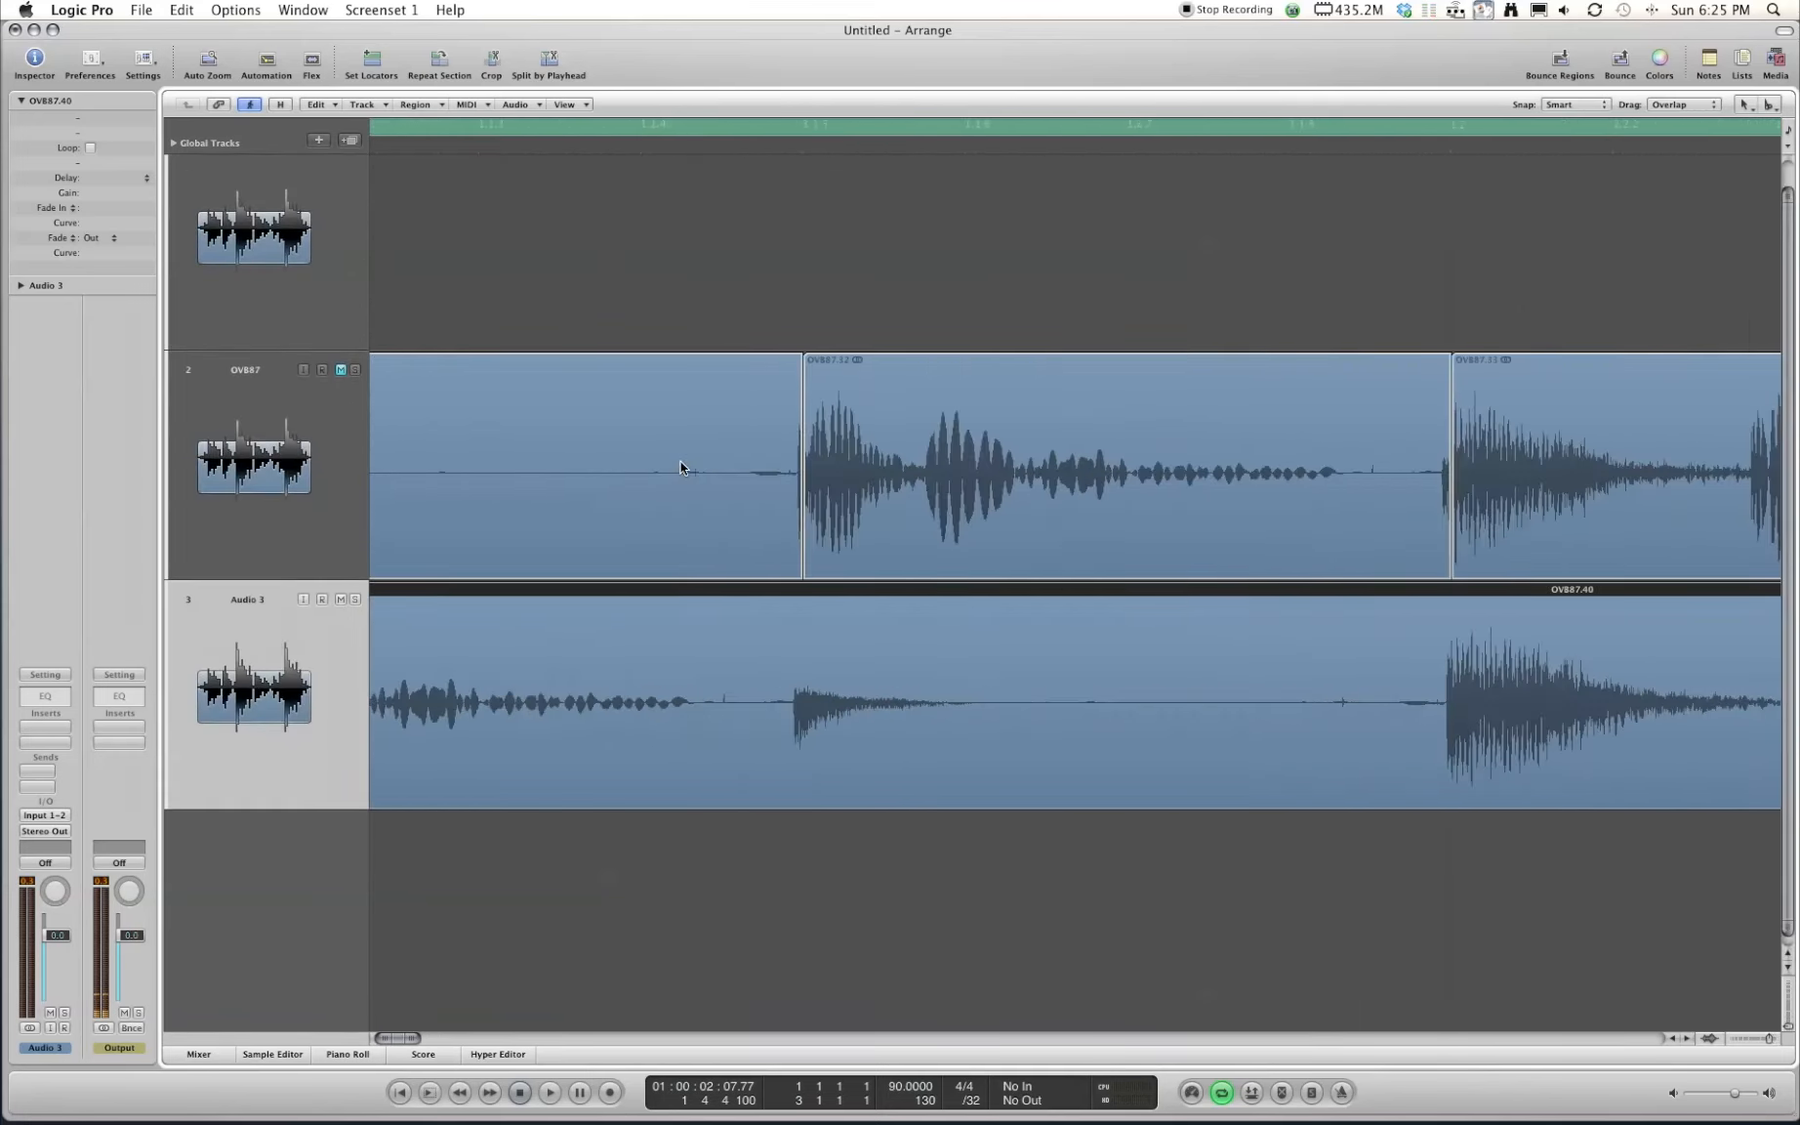
# Divide the Audio 3 region just before the onset of the quiet second hit near 1.1.5
pyautogui.click(795, 157)
pyautogui.click(794, 146)
pyautogui.hotkey('ctrl', 'alt', 'Right')
pyautogui.hotkey('ctrl', 'alt', 'Right')
pyautogui.hotkey('ctrl', 'alt', 'Right')
pyautogui.hotkey('ctrl', 'alt', 'Right')
pyautogui.hotkey('ctrl', 'alt', 'Right')
pyautogui.hotkey('ctrl', 'Right')
pyautogui.hotkey('ctrl', 'Right')
pyautogui.hotkey('ctrl', 'Right')
pyautogui.hotkey('ctrl', 'Right')
pyautogui.hotkey('ctrl', 'Right')
pyautogui.hotkey('ctrl', 'Right')
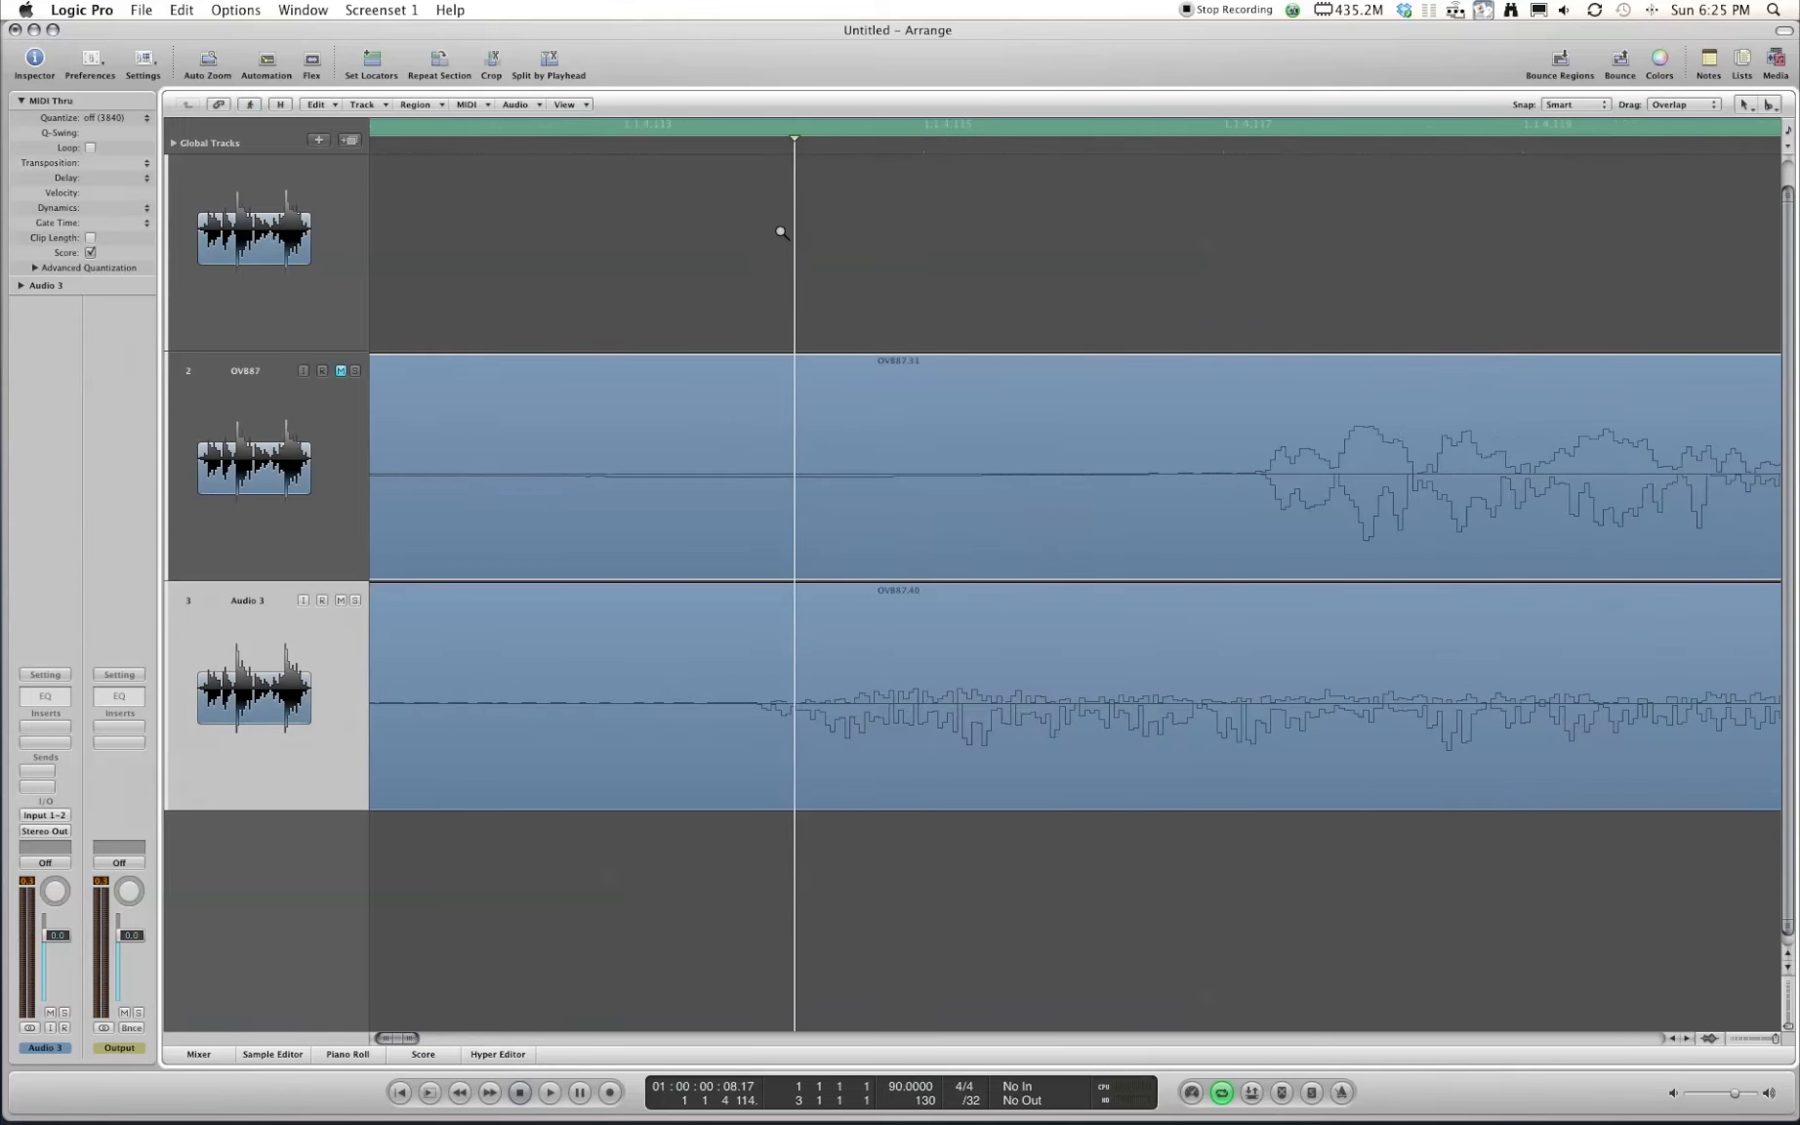
pyautogui.keyDown('super'); pyautogui.click(744, 705); pyautogui.keyUp('super')
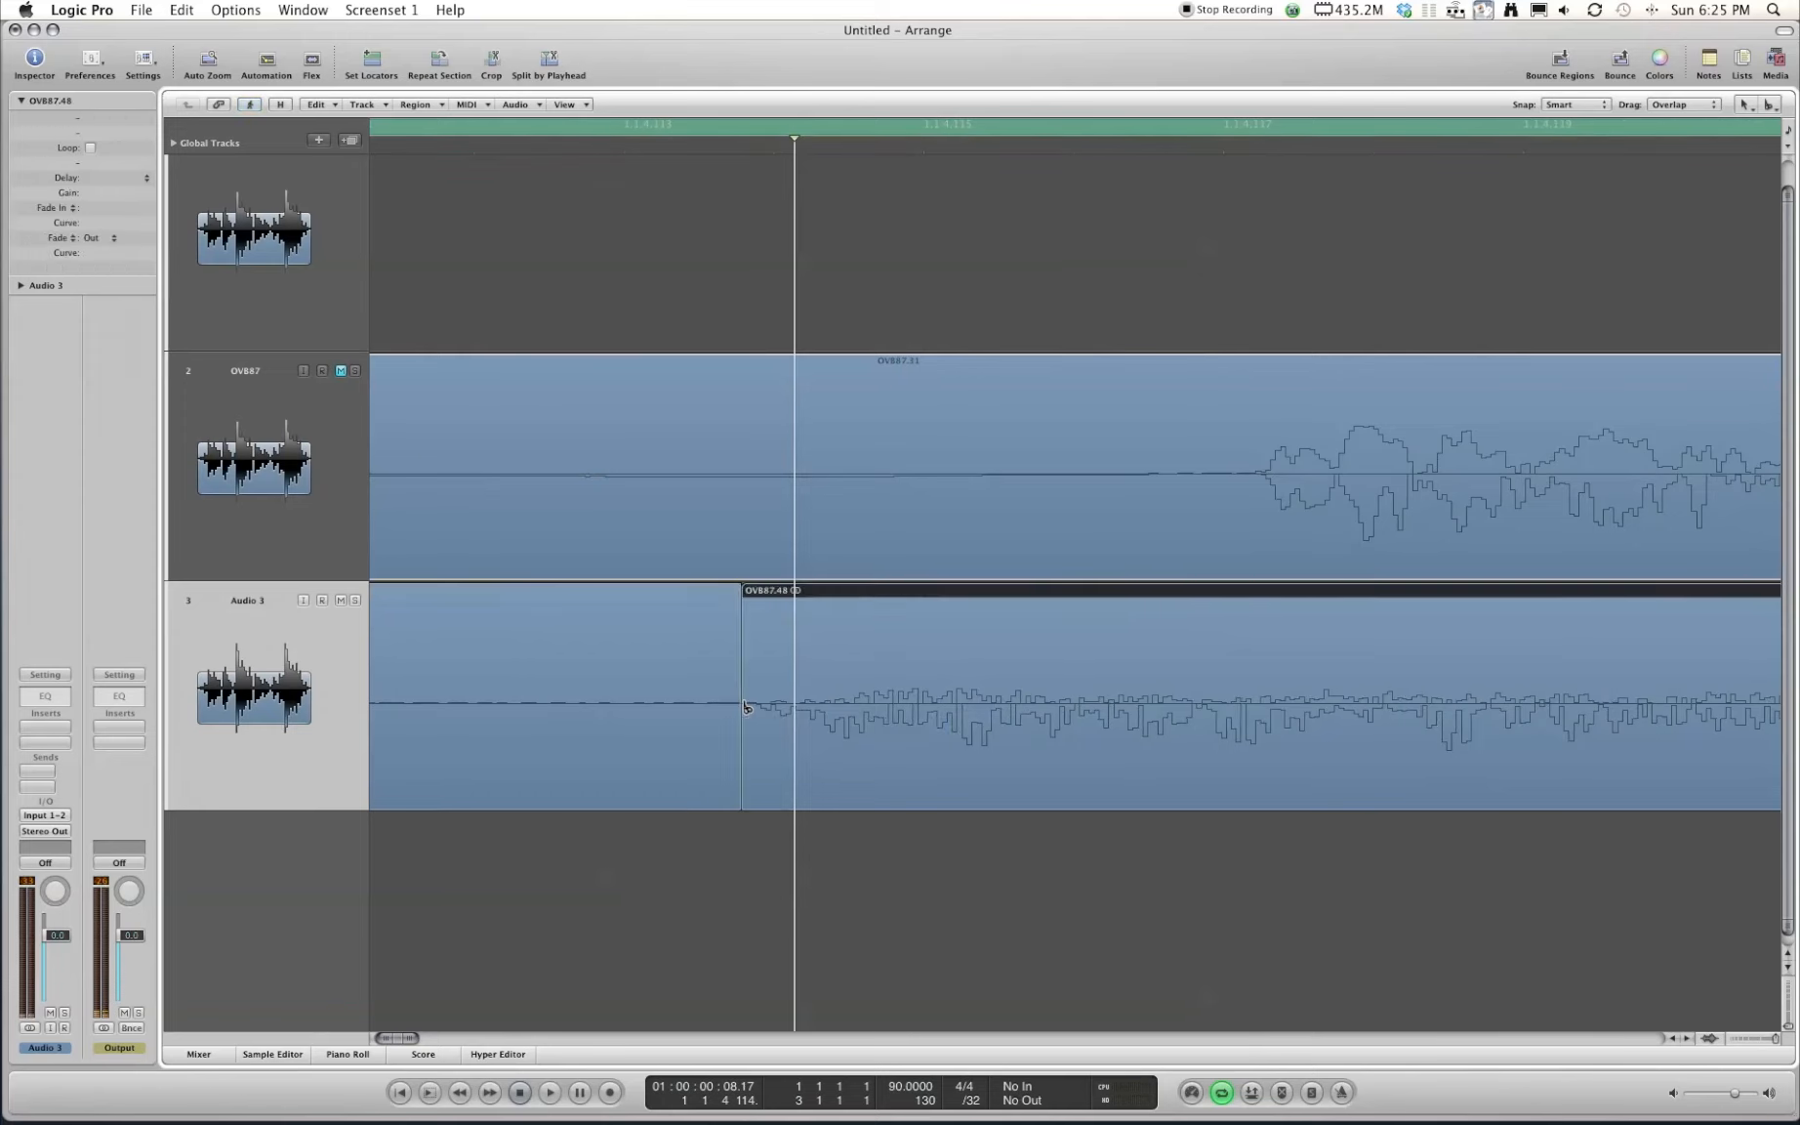
# Divide the remaining Audio 3 region just before the onset of the loud hit at beat 1.2
pyautogui.hotkey('ctrl', 'Left')
pyautogui.hotkey('ctrl', 'Left')
pyautogui.hotkey('ctrl', 'Left')
pyautogui.hotkey('ctrl', 'Left')
pyautogui.hotkey('ctrl', 'Left')
pyautogui.hotkey('ctrl', 'Left')
pyautogui.hotkey('ctrl', 'Left')
pyautogui.hotkey('ctrl', 'Left')
pyautogui.hotkey('ctrl', 'Left')
pyautogui.hotkey('ctrl', 'Left')
pyautogui.hotkey('ctrl', 'Right')
pyautogui.hotkey('ctrl', 'Right')
pyautogui.hotkey('ctrl', 'Right')
pyautogui.hotkey('ctrl', 'Right')
pyautogui.hotkey('ctrl', 'Right')
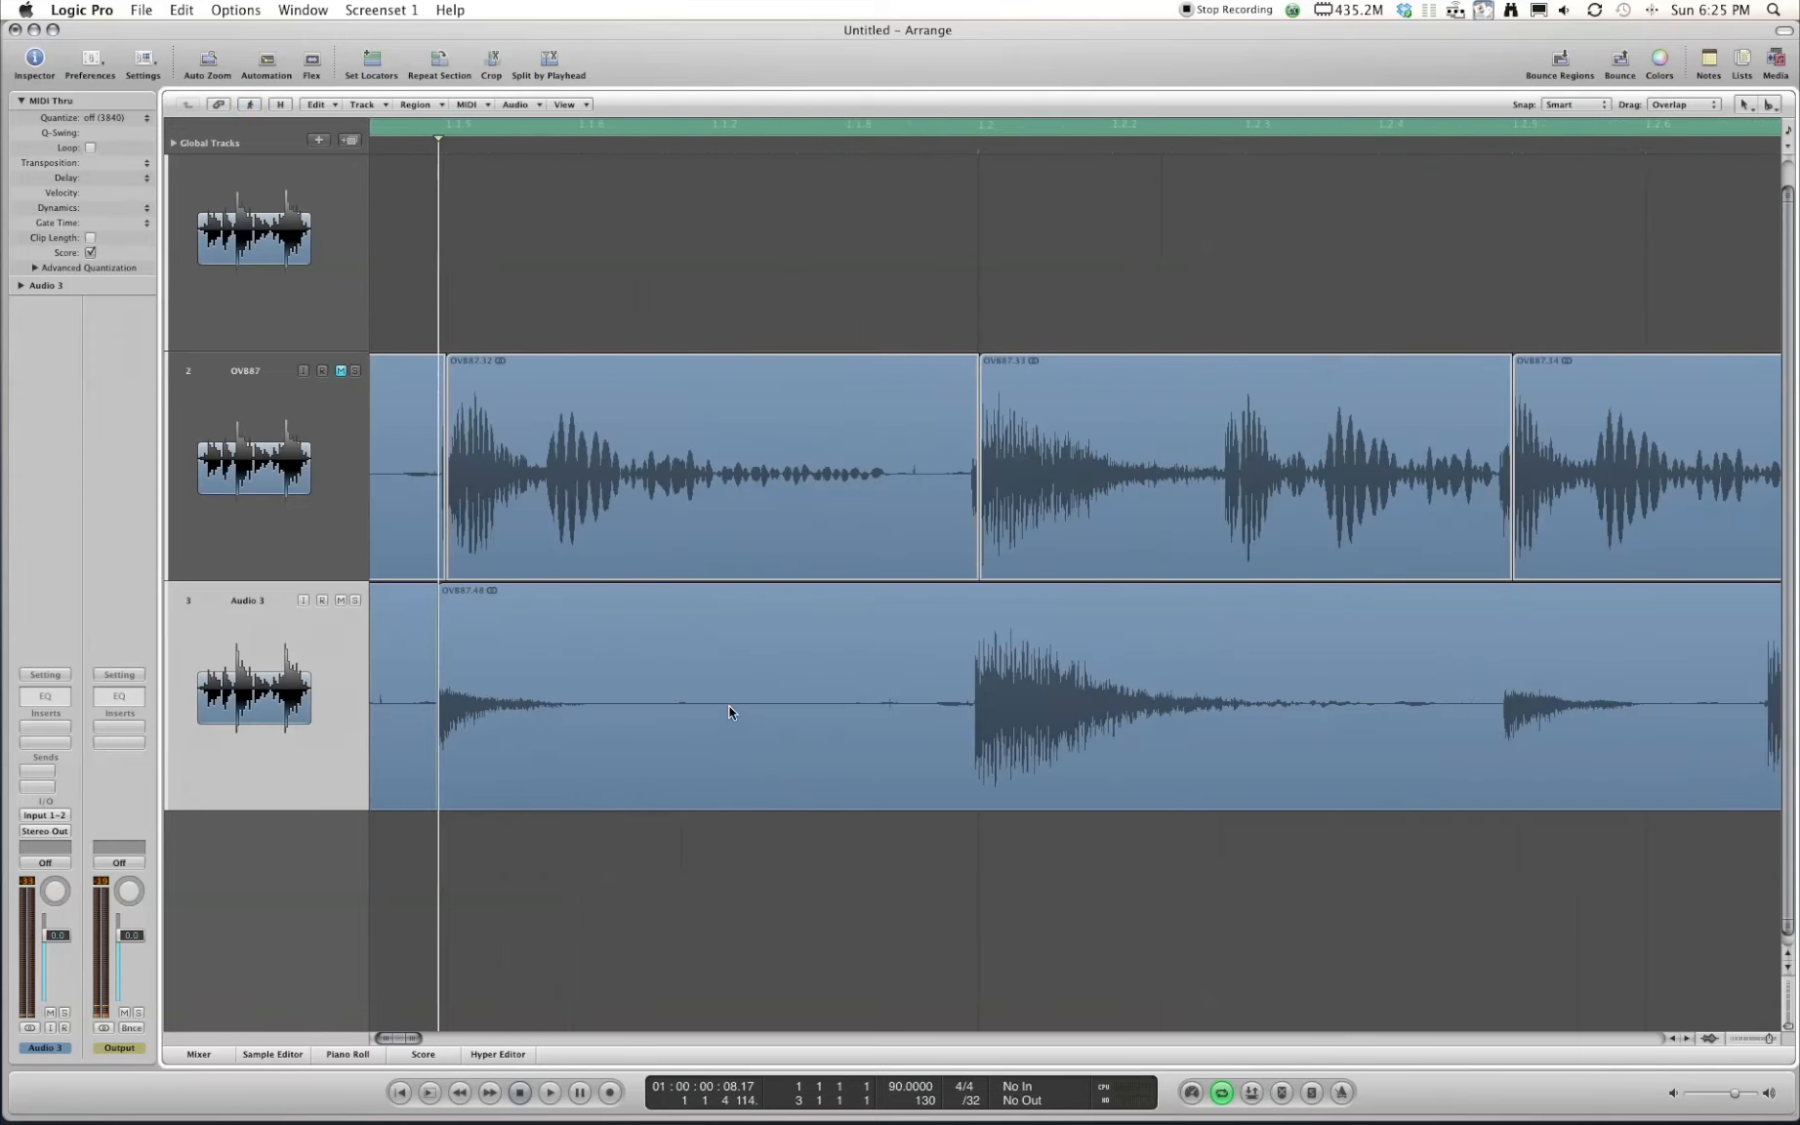
pyautogui.click(974, 149)
pyautogui.hotkey('ctrl', 'Right')
pyautogui.hotkey('ctrl', 'Right')
pyautogui.hotkey('ctrl', 'Right')
pyautogui.hotkey('ctrl', 'Right')
pyautogui.hotkey('ctrl', 'Right')
pyautogui.hotkey('ctrl', 'Right')
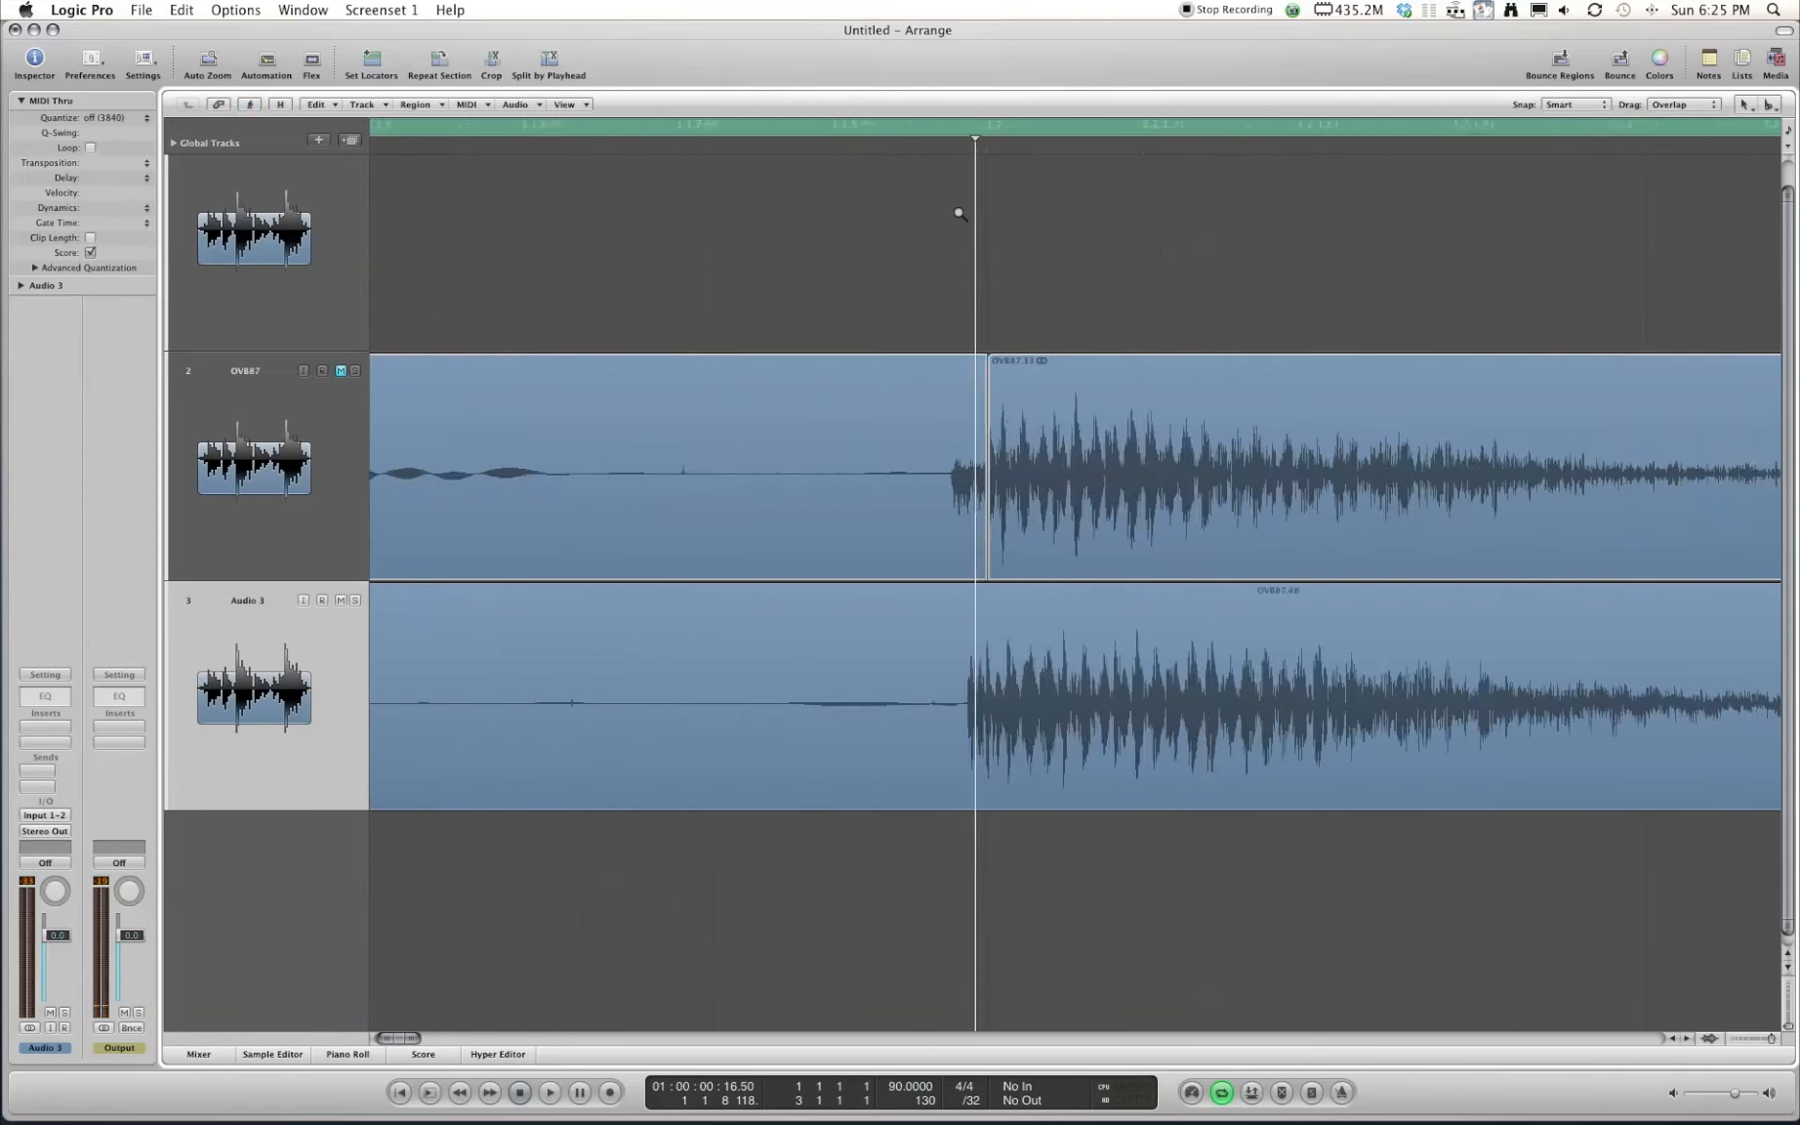
pyautogui.keyDown('super'); pyautogui.click(914, 703); pyautogui.keyUp('super')
# Divide the remaining Audio 3 region at 1 2 4 113, just before the quiet hit
pyautogui.hotkey('ctrl', 'Left')
pyautogui.hotkey('ctrl', 'Left')
pyautogui.hotkey('ctrl', 'Left')
pyautogui.hotkey('ctrl', 'Left')
pyautogui.hotkey('ctrl', 'Left')
pyautogui.hotkey('ctrl', 'Left')
pyautogui.hscroll(5, 887, 694)
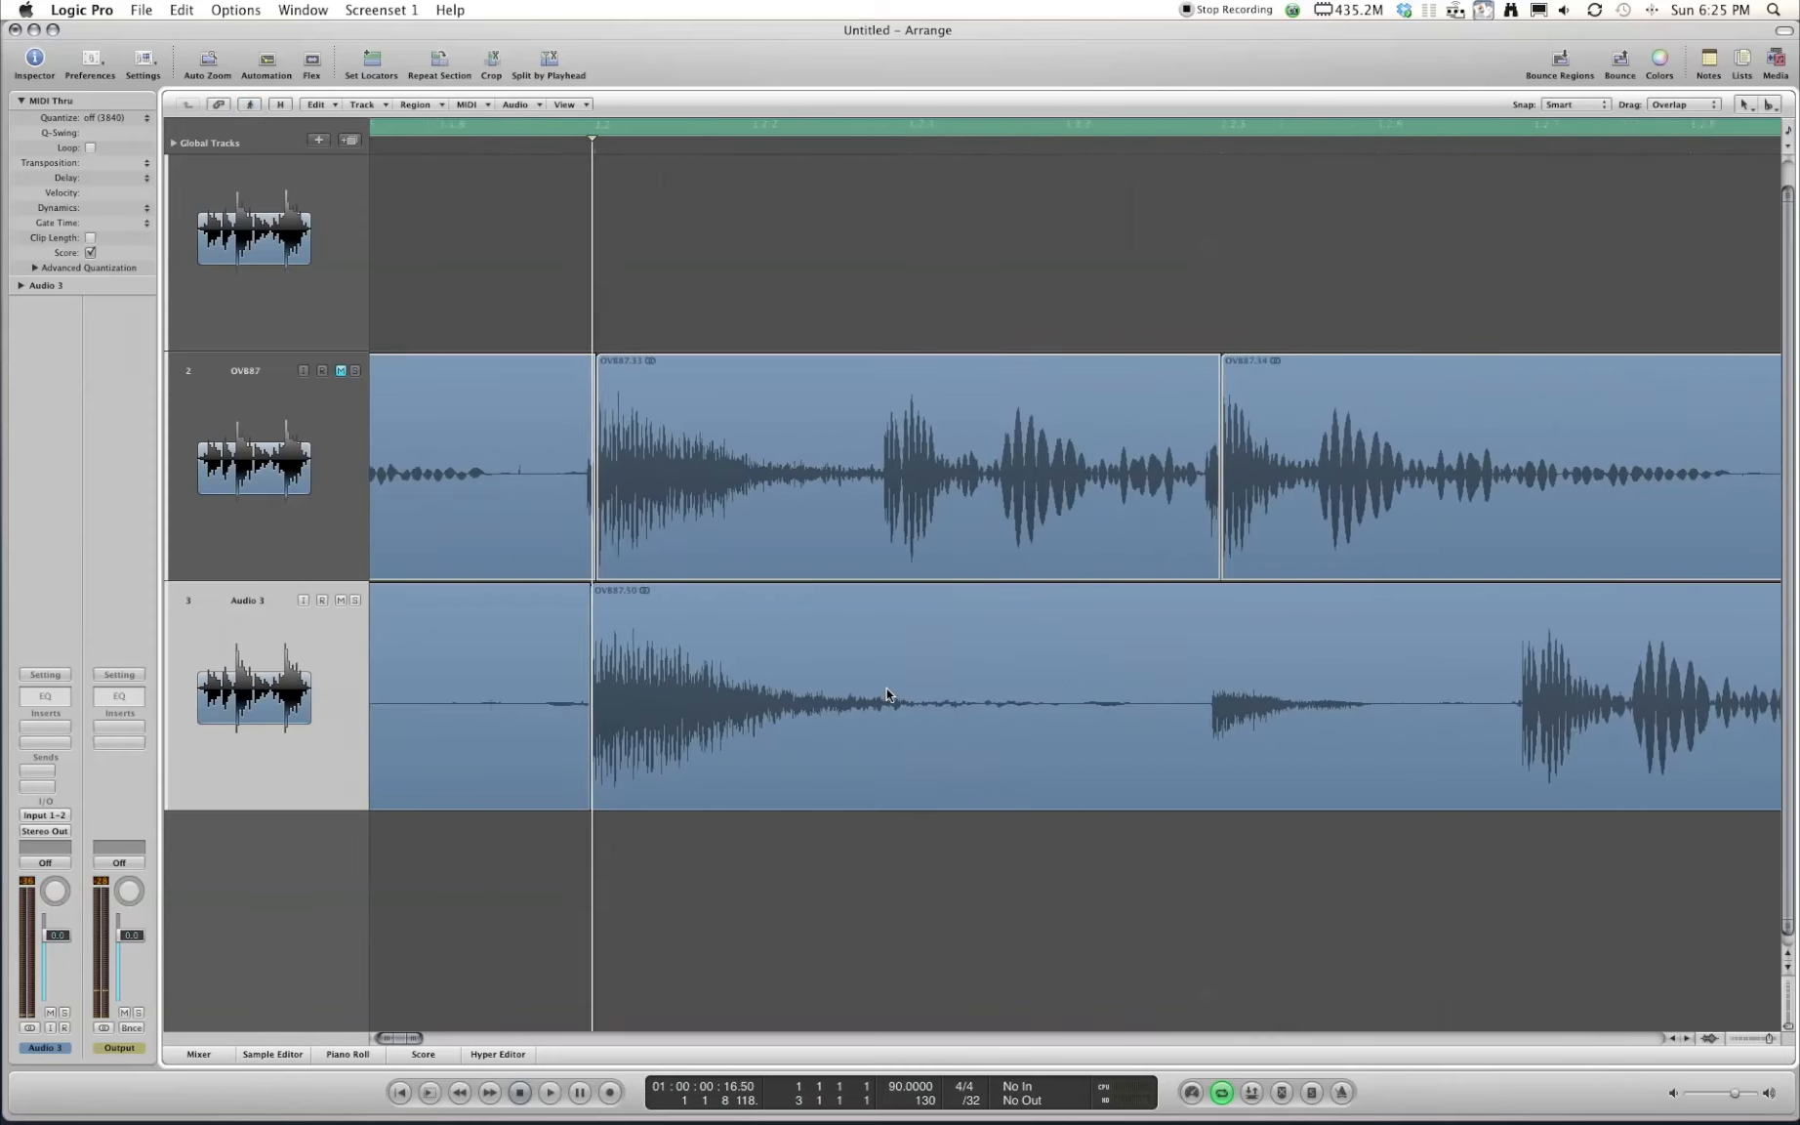
pyautogui.click(1093, 147)
pyautogui.hotkey('ctrl', 'Right')
pyautogui.hotkey('ctrl', 'Right')
pyautogui.hotkey('ctrl', 'Right')
pyautogui.hotkey('ctrl', 'Right')
pyautogui.hotkey('ctrl', 'Right')
pyautogui.hotkey('ctrl', 'Right')
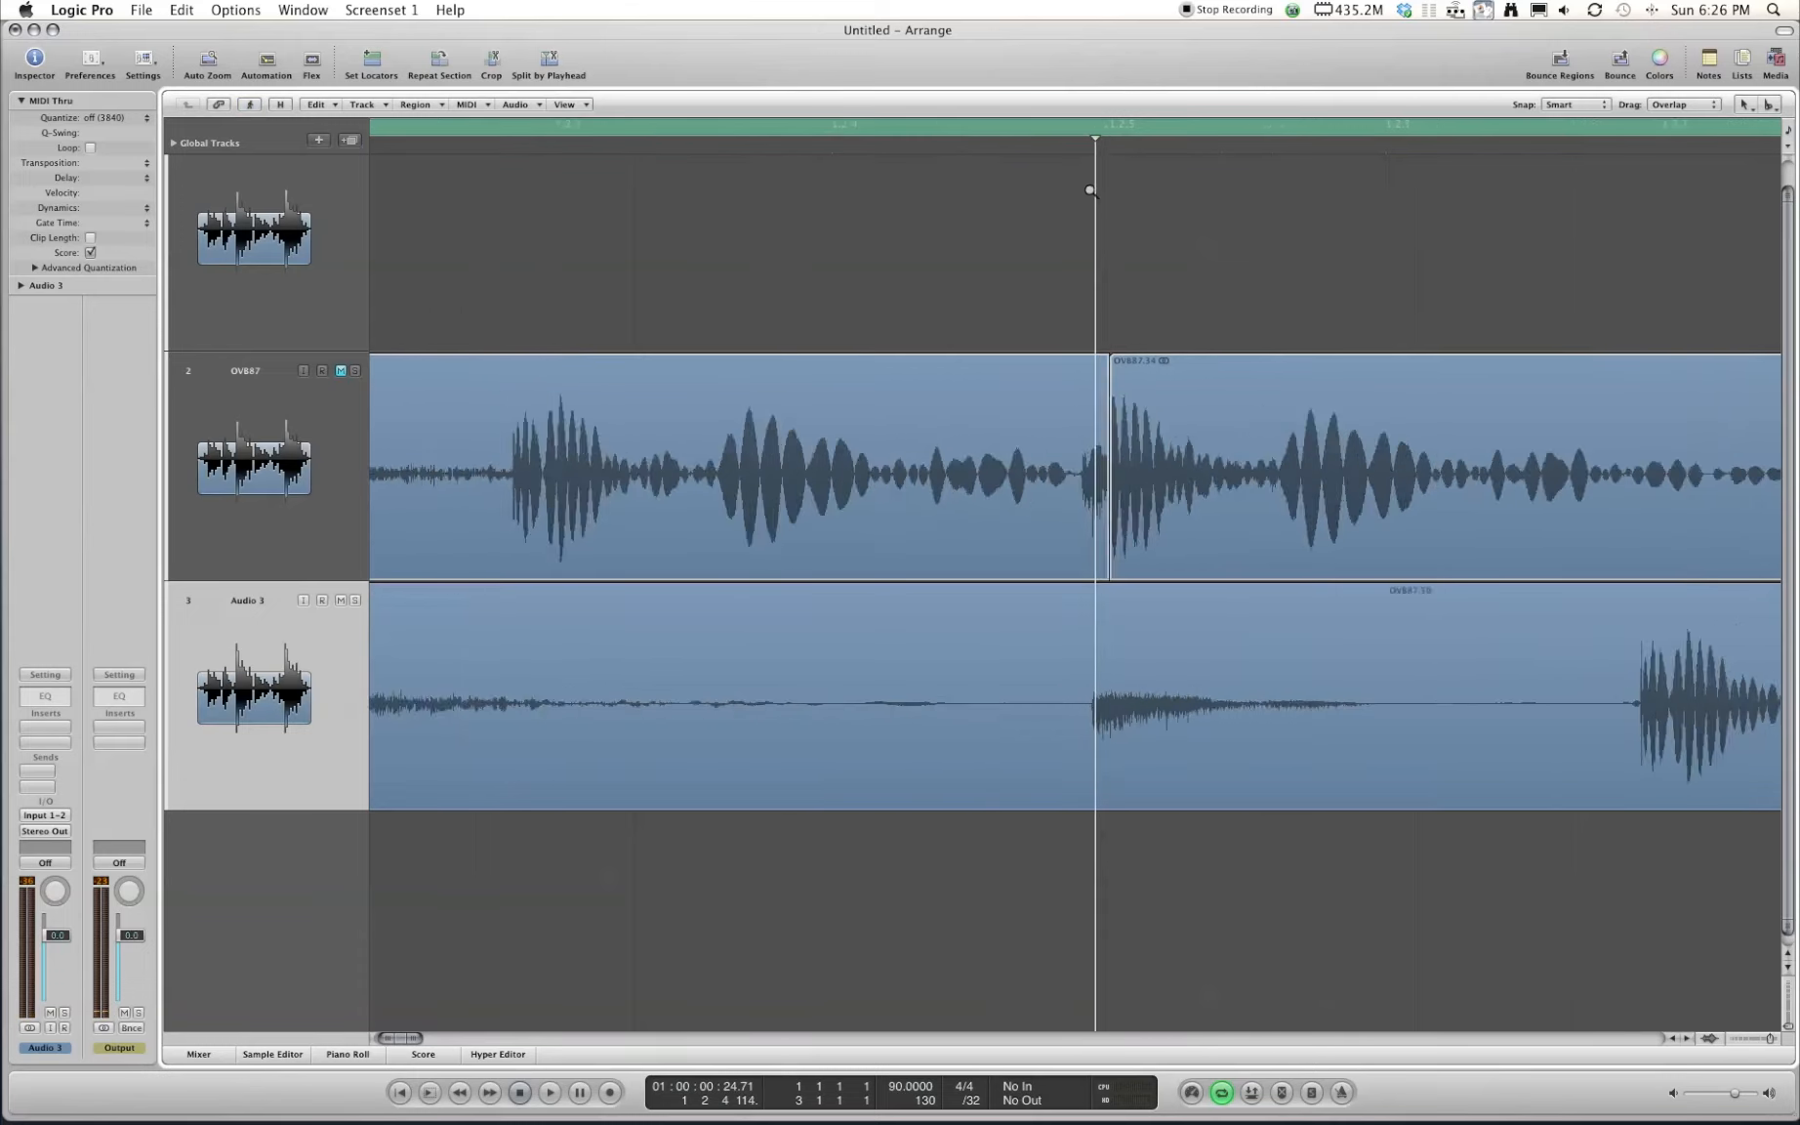
pyautogui.keyDown('super'); pyautogui.click(1037, 701); pyautogui.keyUp('super')
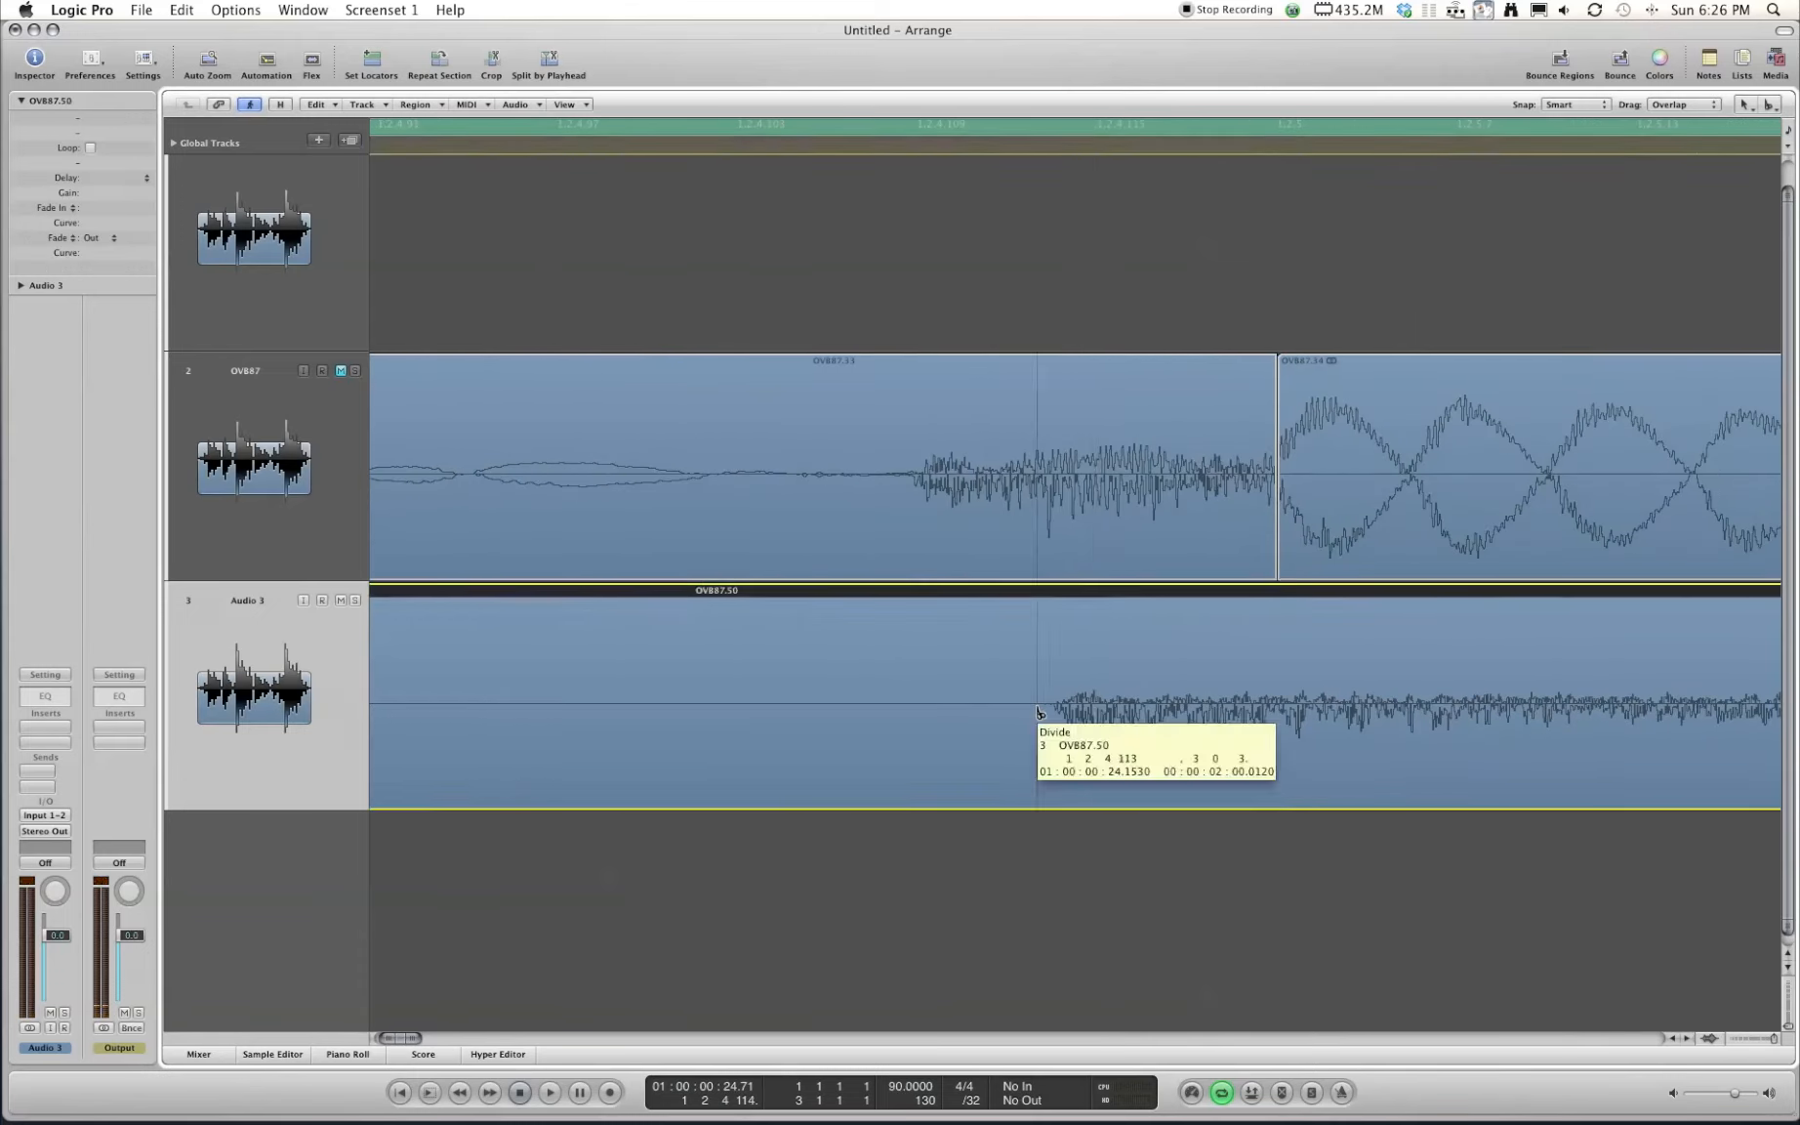
# Divide the remaining Audio 3 region just before the onset of the loud hit near 1.2.7
pyautogui.hotkey('ctrl', 'Left')
pyautogui.hotkey('ctrl', 'Left')
pyautogui.hotkey('ctrl', 'Left')
pyautogui.hotkey('ctrl', 'Left')
pyautogui.hscroll(3, 1048, 695)
pyautogui.click(981, 156)
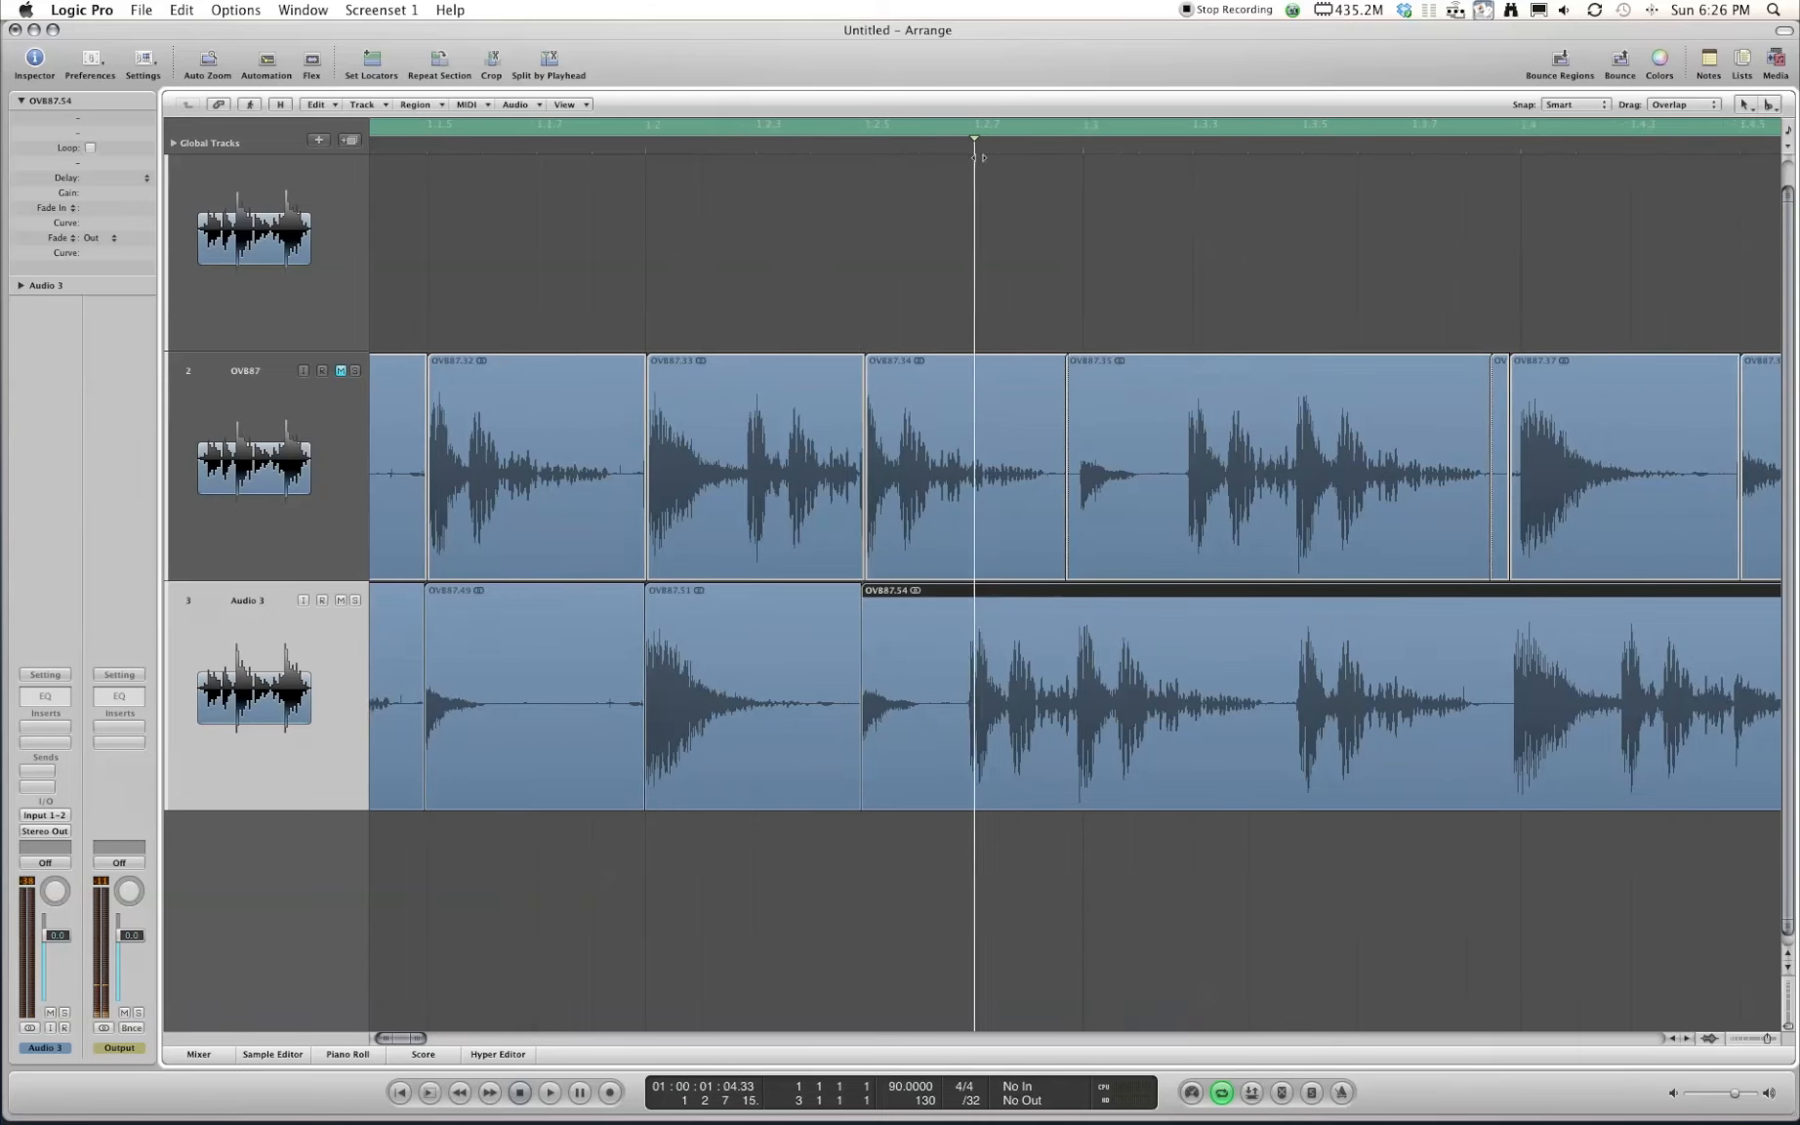
pyautogui.hotkey('ctrl', 'Right')
pyautogui.hotkey('ctrl', 'Right')
pyautogui.hotkey('ctrl', 'Right')
pyautogui.hotkey('ctrl', 'Right')
pyautogui.hotkey('ctrl', 'Right')
pyautogui.hotkey('ctrl', 'Right')
pyautogui.hscroll(-2, 574, 197)
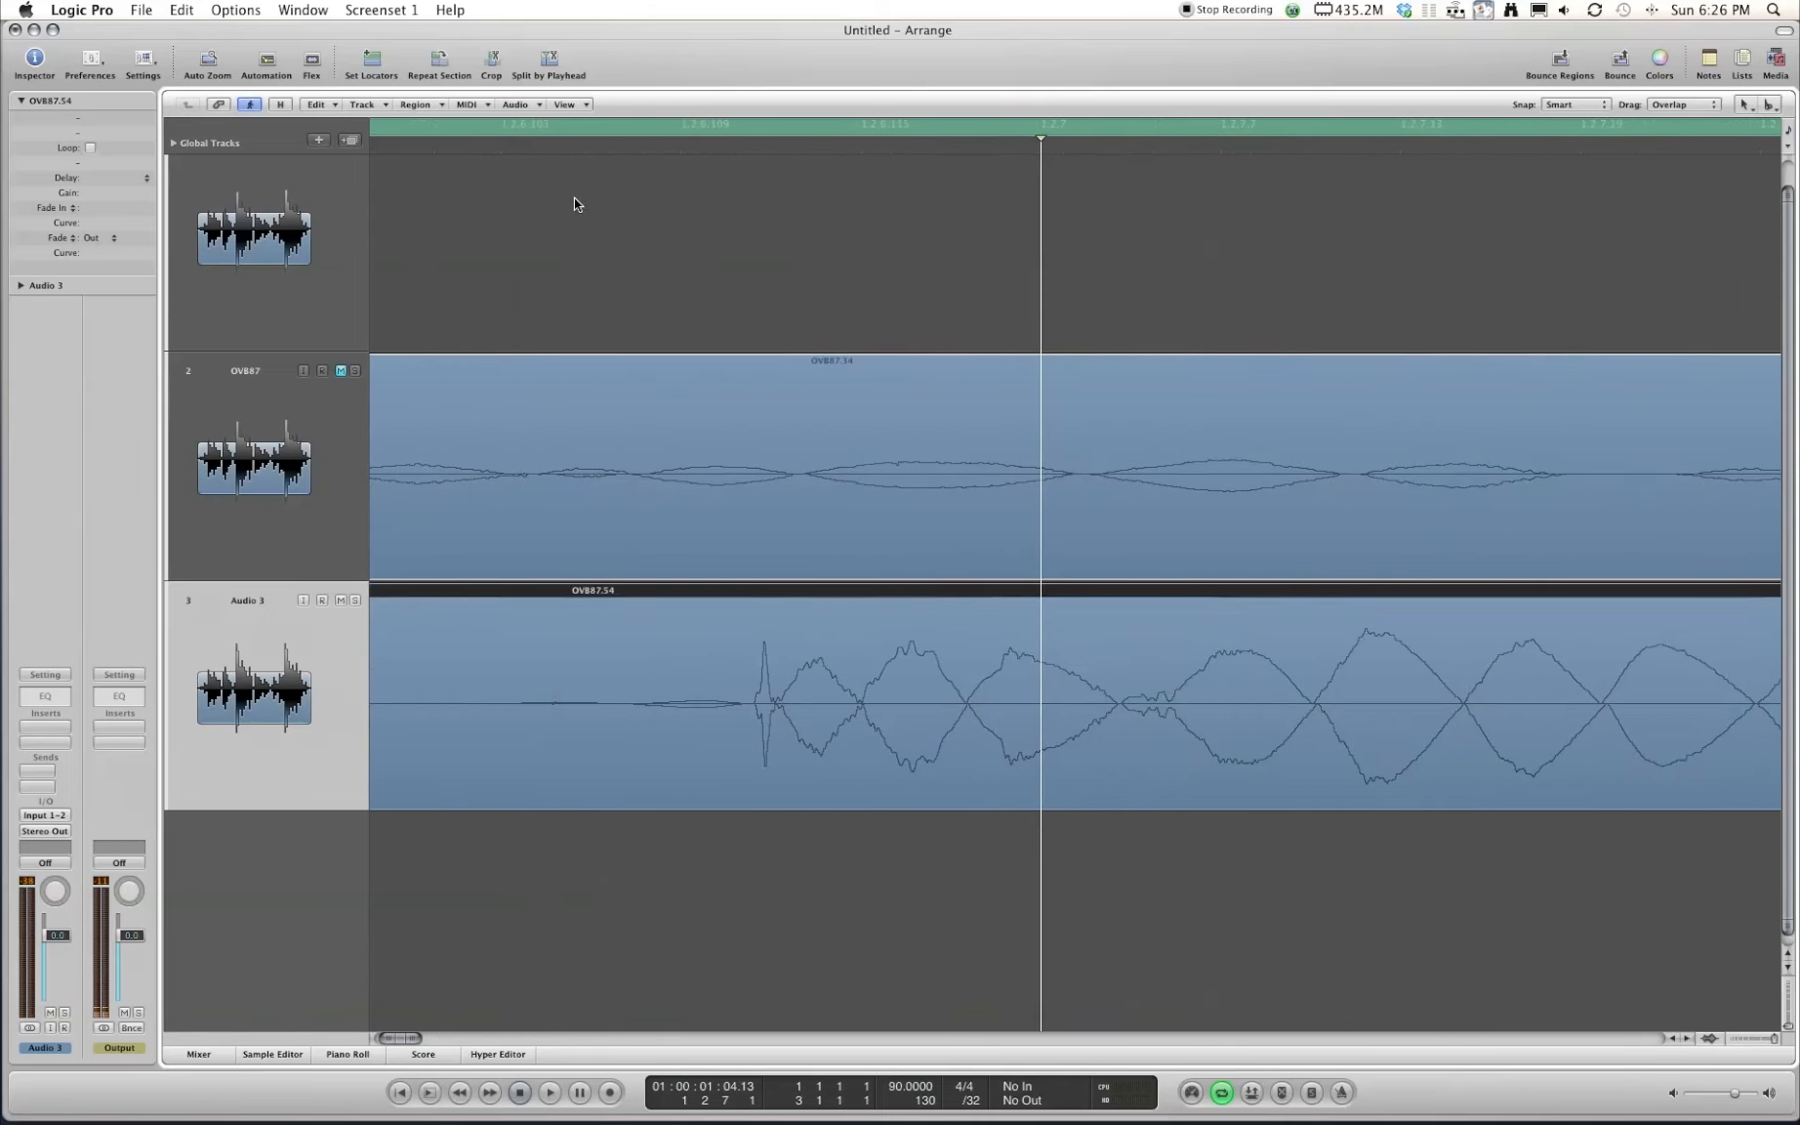
pyautogui.keyDown('super'); pyautogui.click(751, 710); pyautogui.keyUp('super')
# Audition the loop from just before the cut near 1.2.7, and divide the Audio 3 region at the hit near beat 1.3
pyautogui.hotkey('ctrl', 'Left')
pyautogui.hotkey('ctrl', 'Left')
pyautogui.hotkey('ctrl', 'Left')
pyautogui.hotkey('ctrl', 'Left')
pyautogui.hotkey('ctrl', 'Left')
pyautogui.hotkey('ctrl', 'Left')
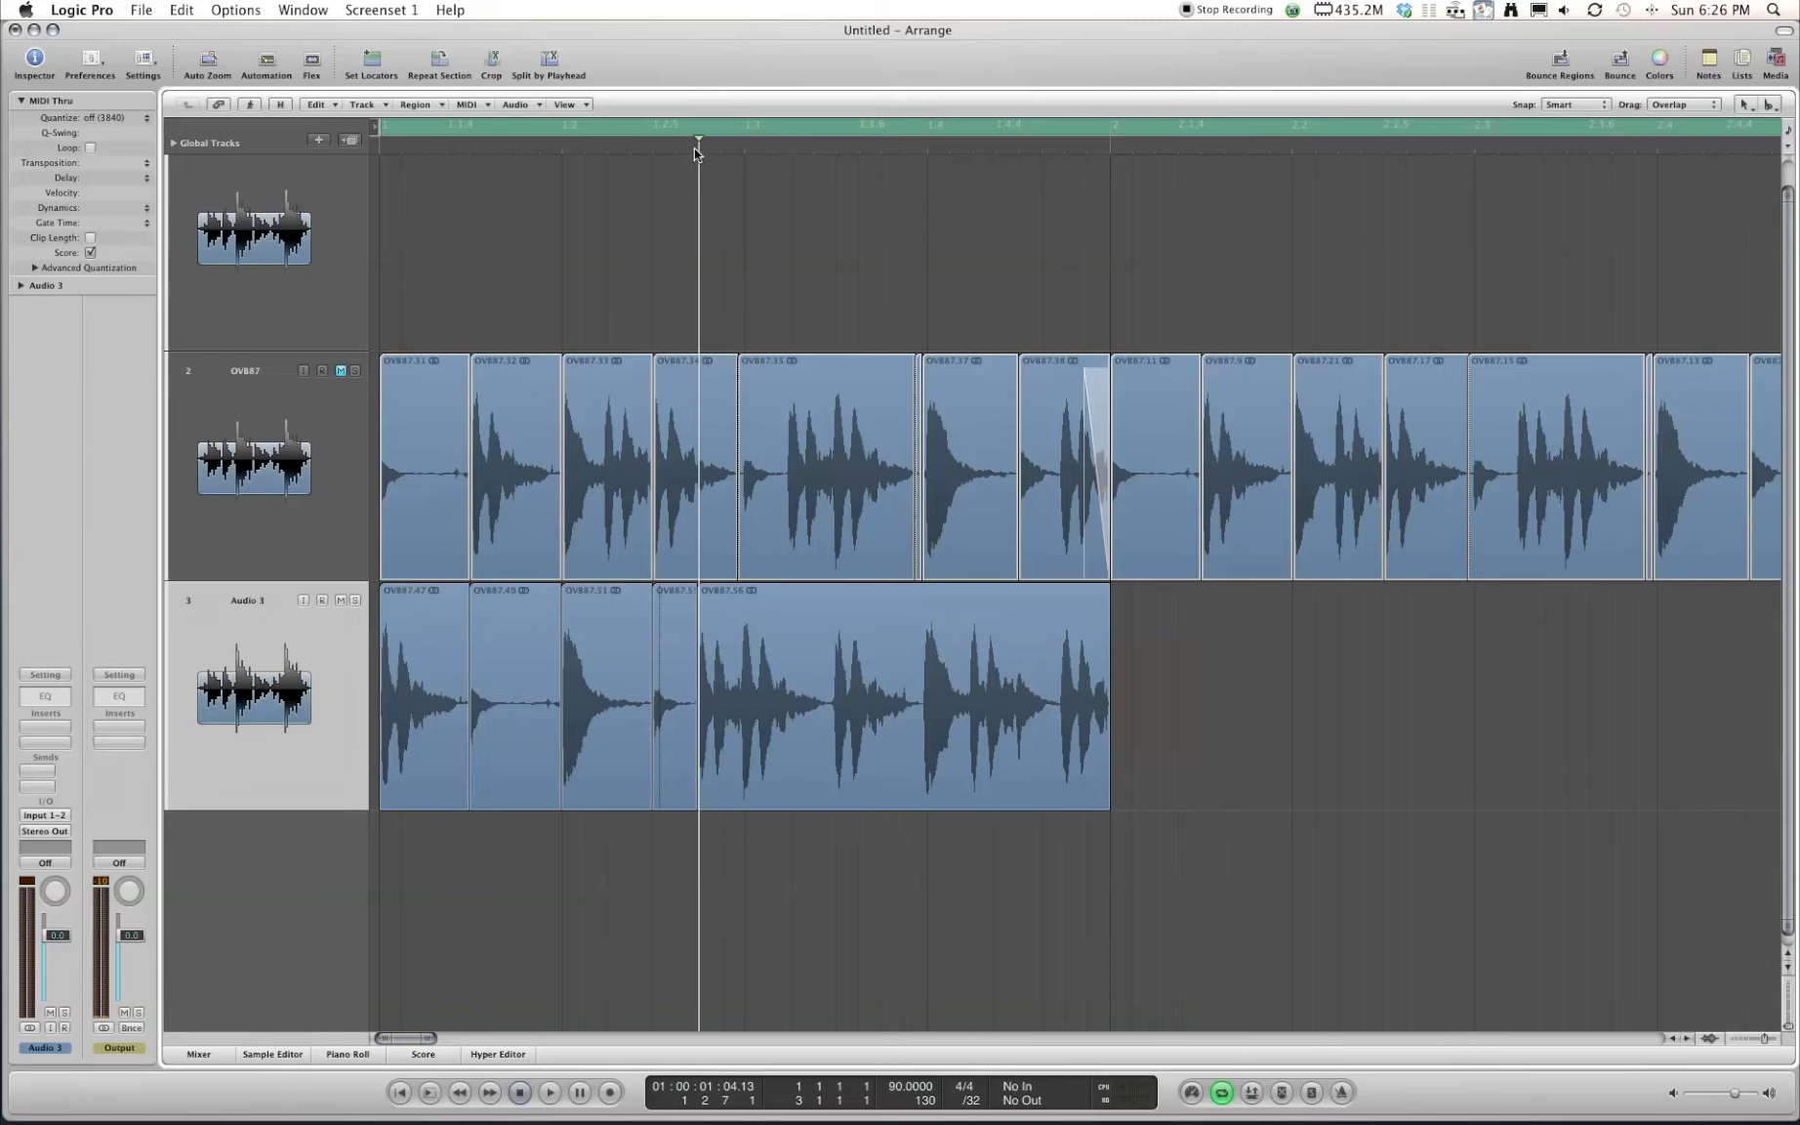
pyautogui.scroll(5, 691, 201)
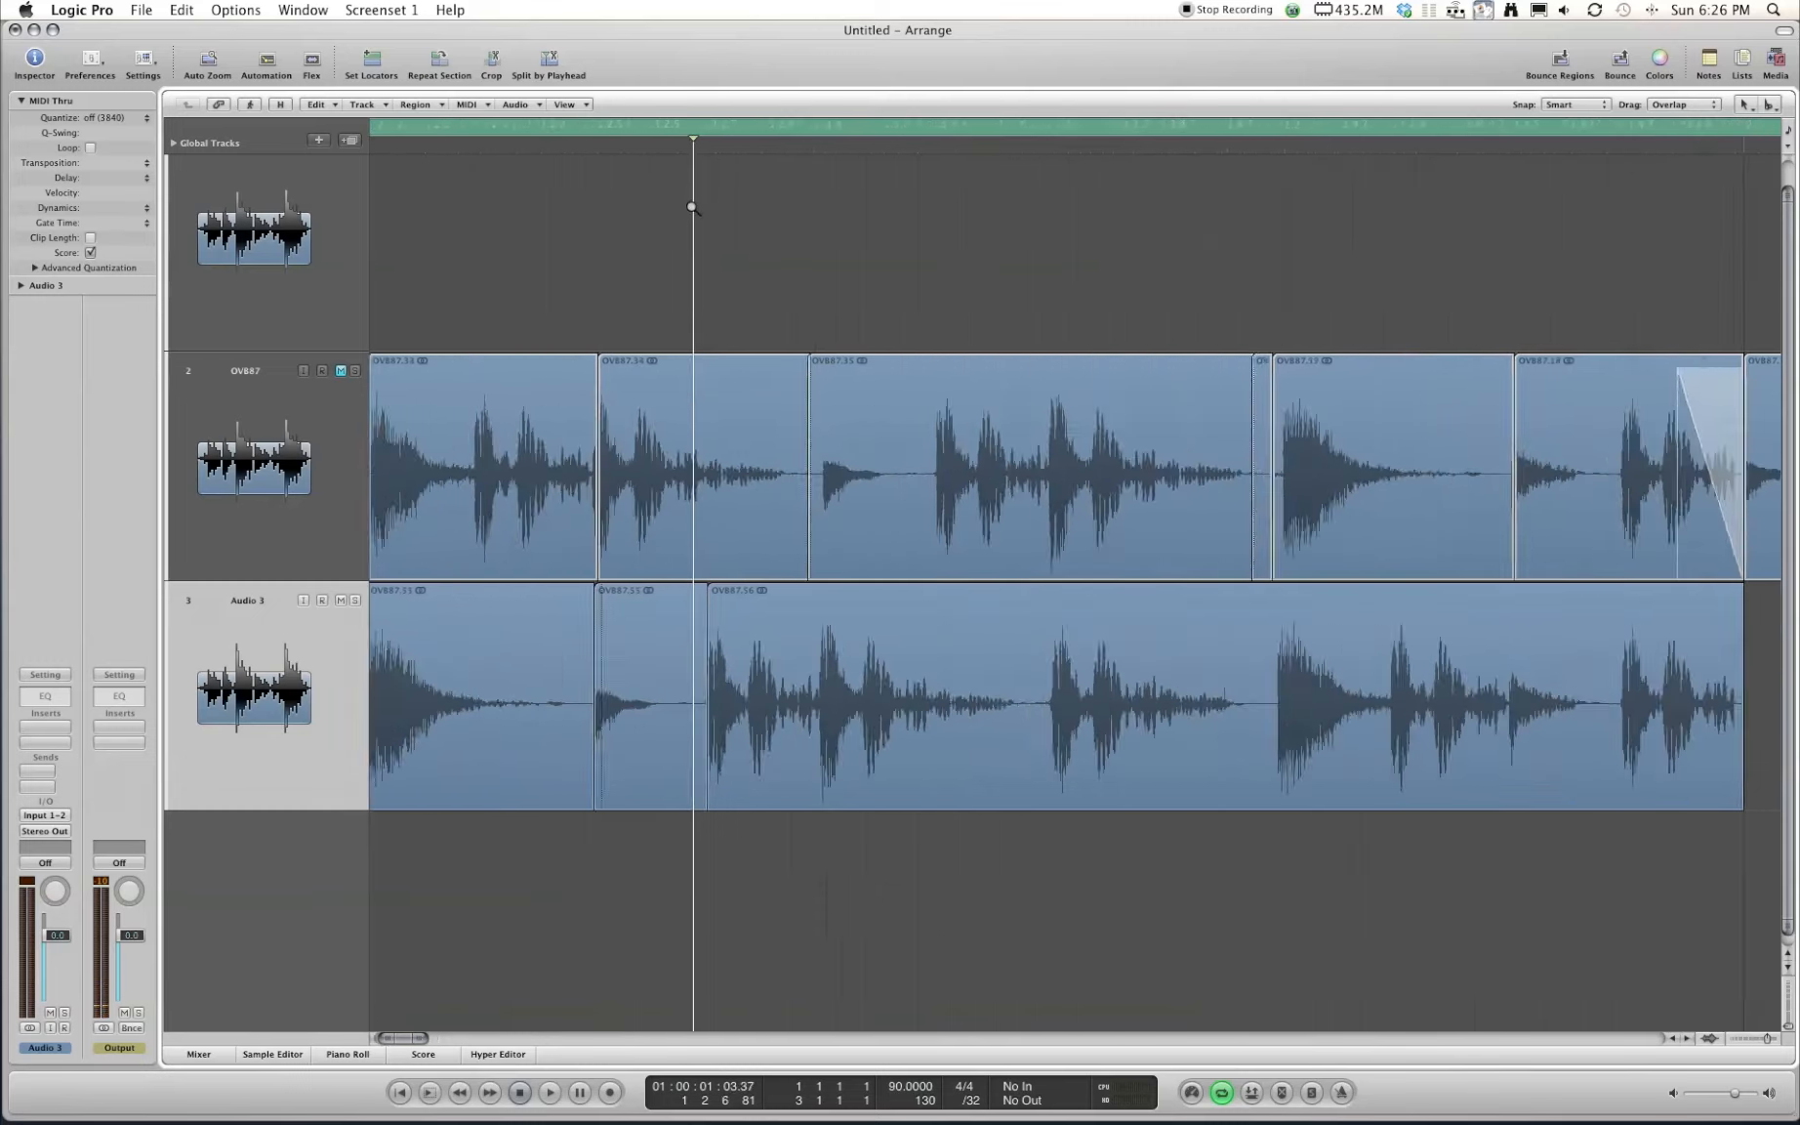
pyautogui.scroll(-2, 690, 200)
pyautogui.press('space')
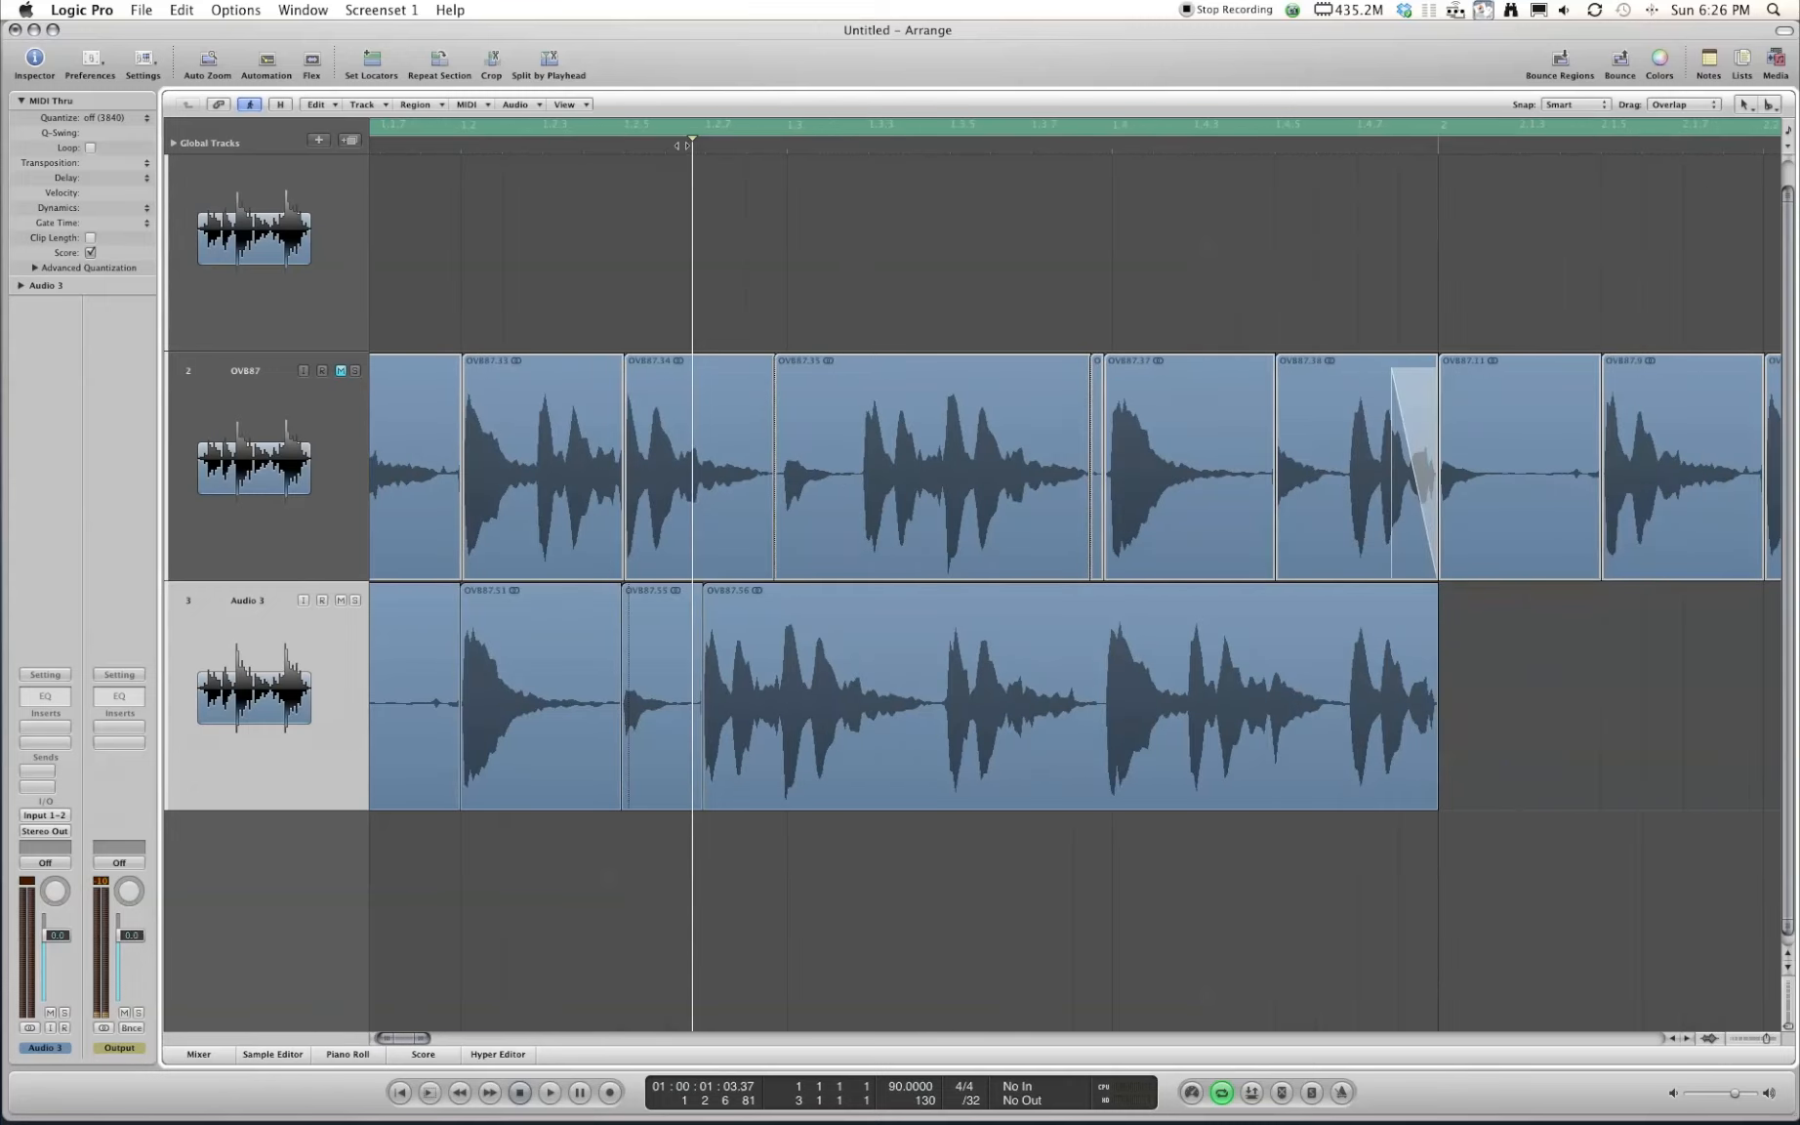
pyautogui.click(682, 149)
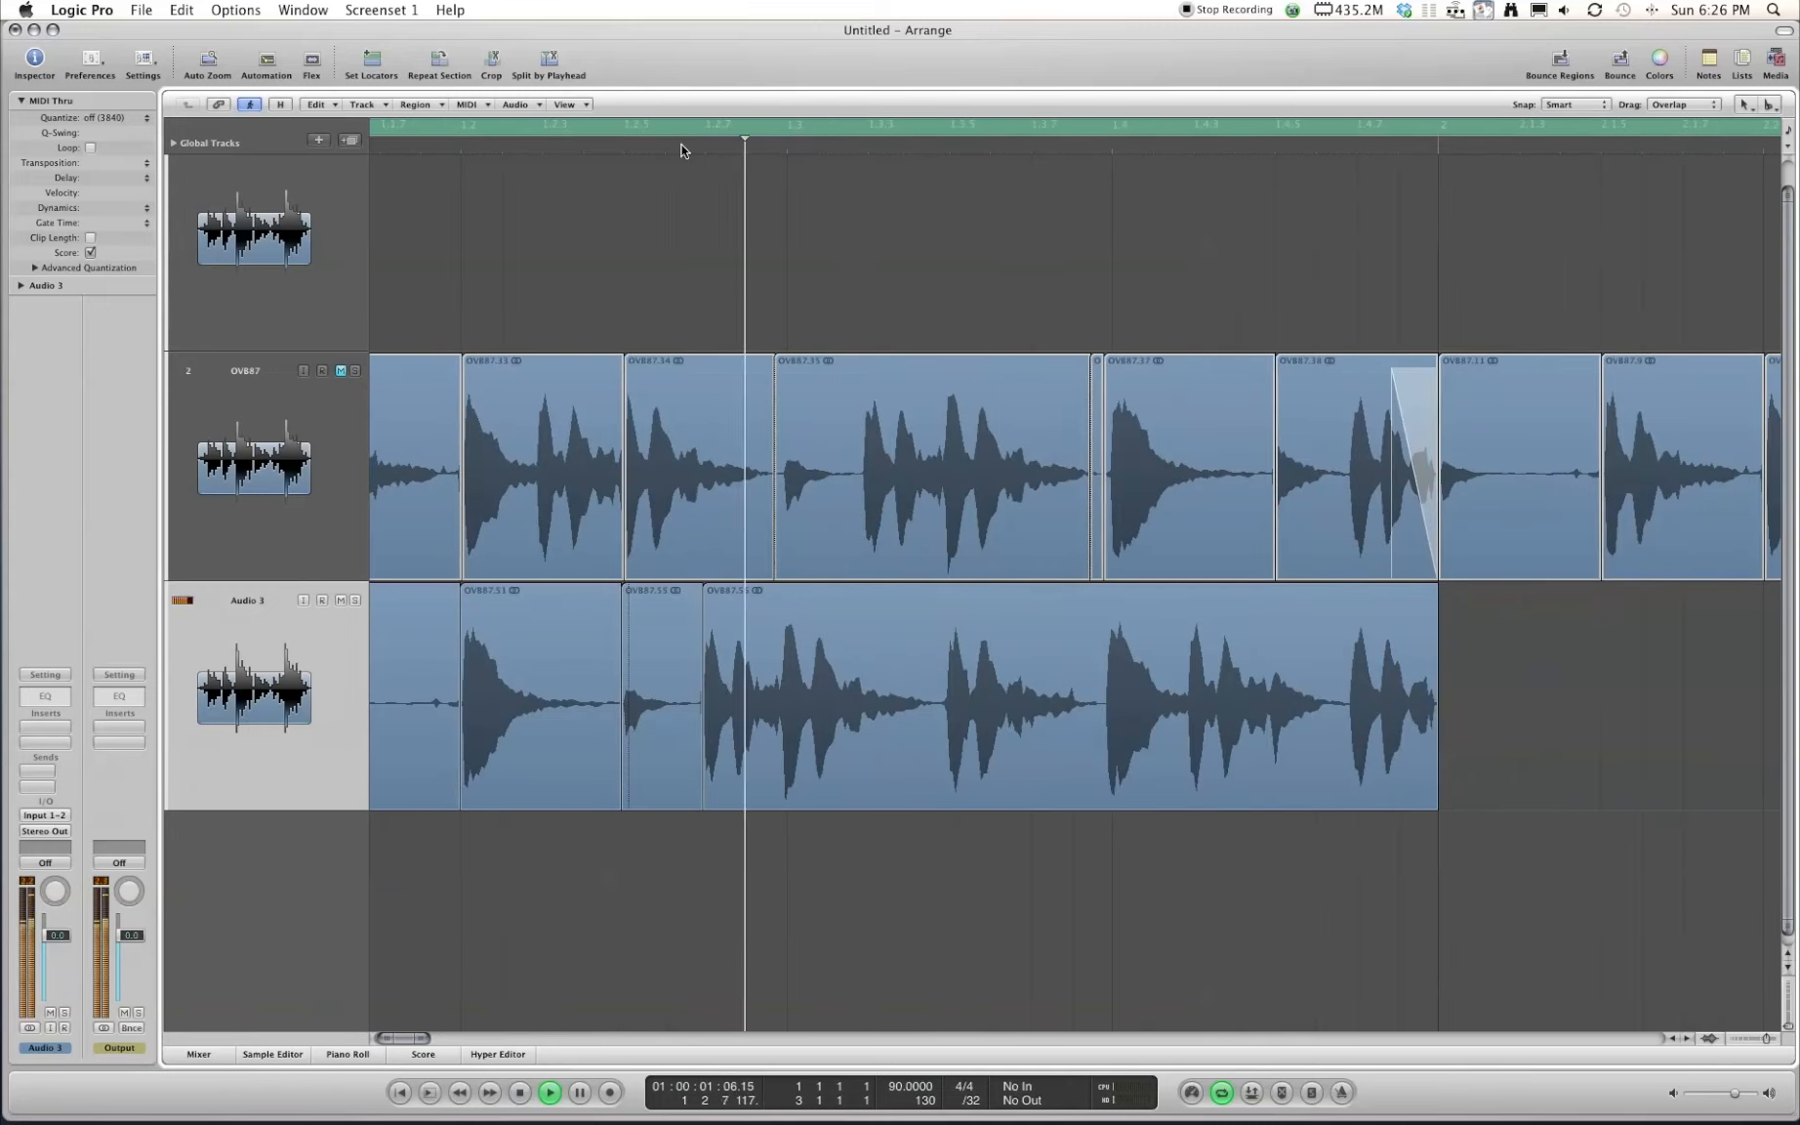
pyautogui.press('space')
pyautogui.click(779, 645)
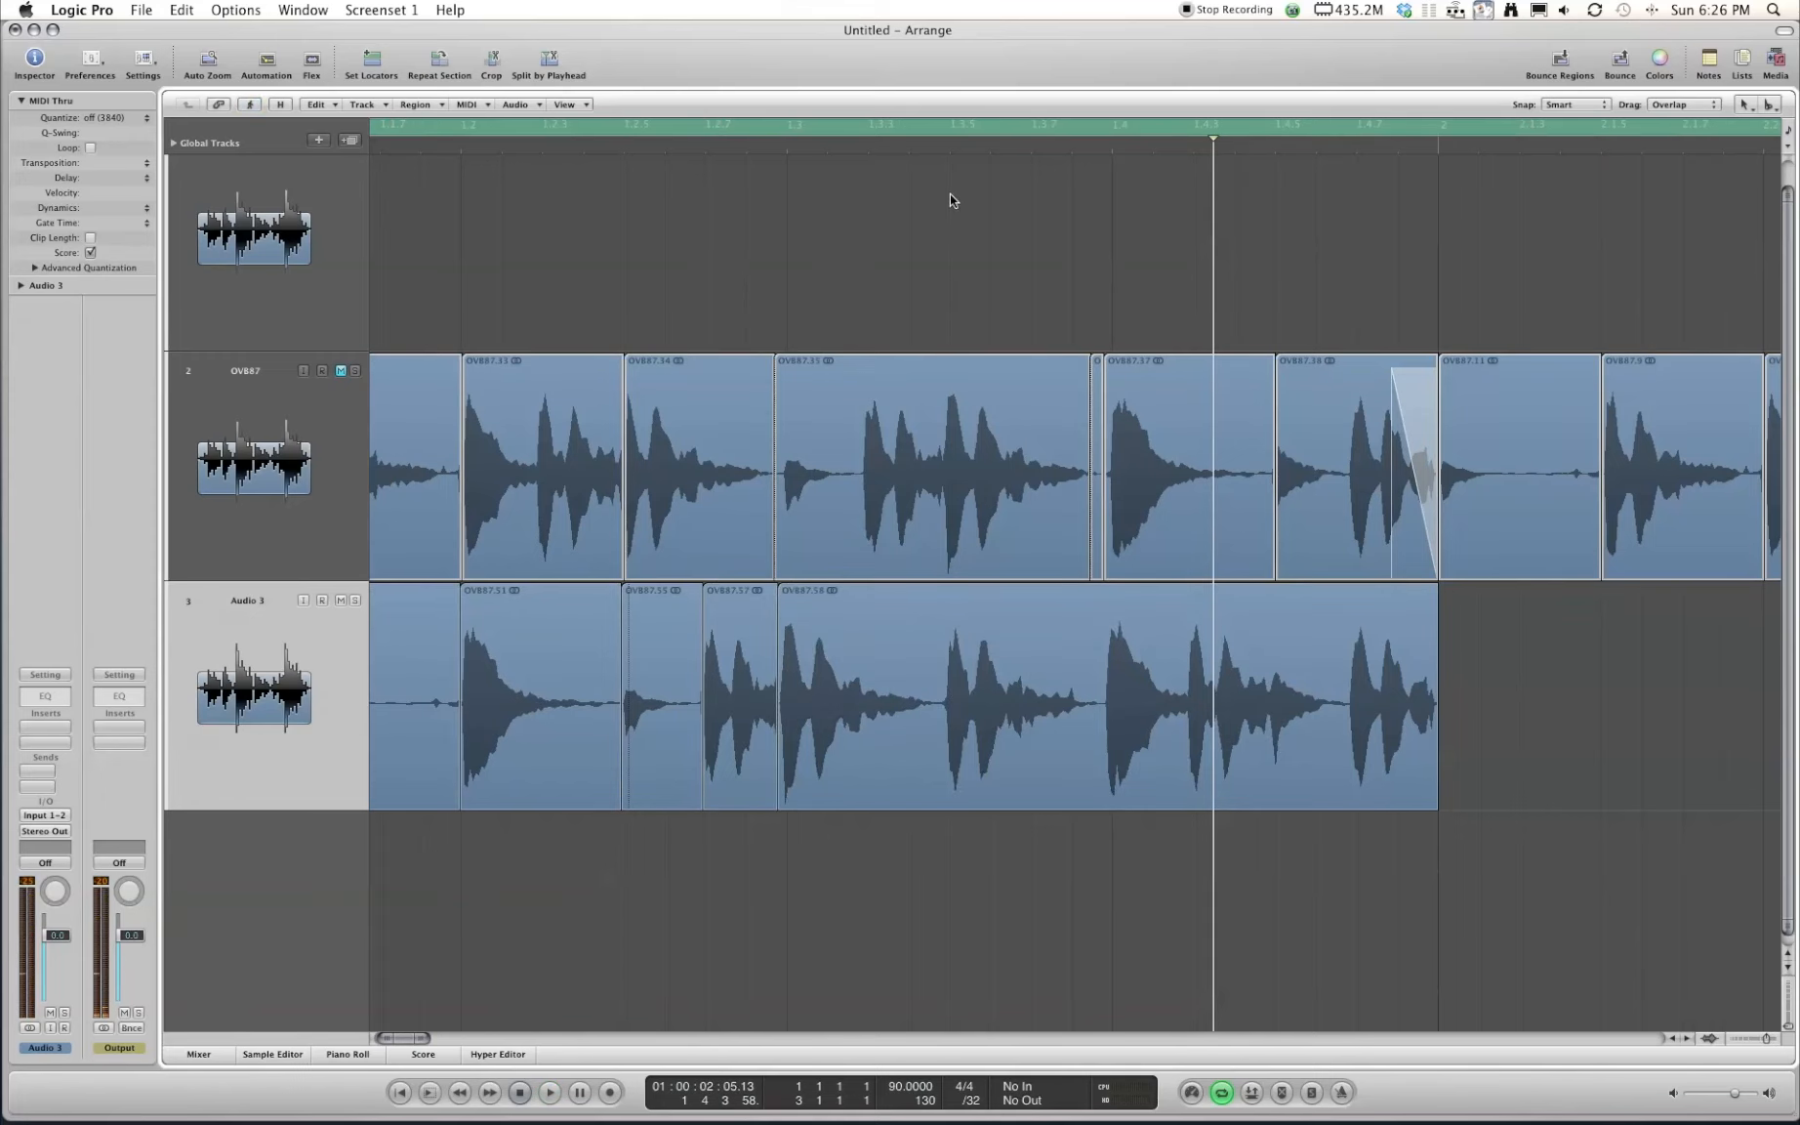
# Divide the remaining Audio 3 region at the onset of the hit near 1.3.5
pyautogui.hscroll(-3, 932, 270)
pyautogui.click(1133, 146)
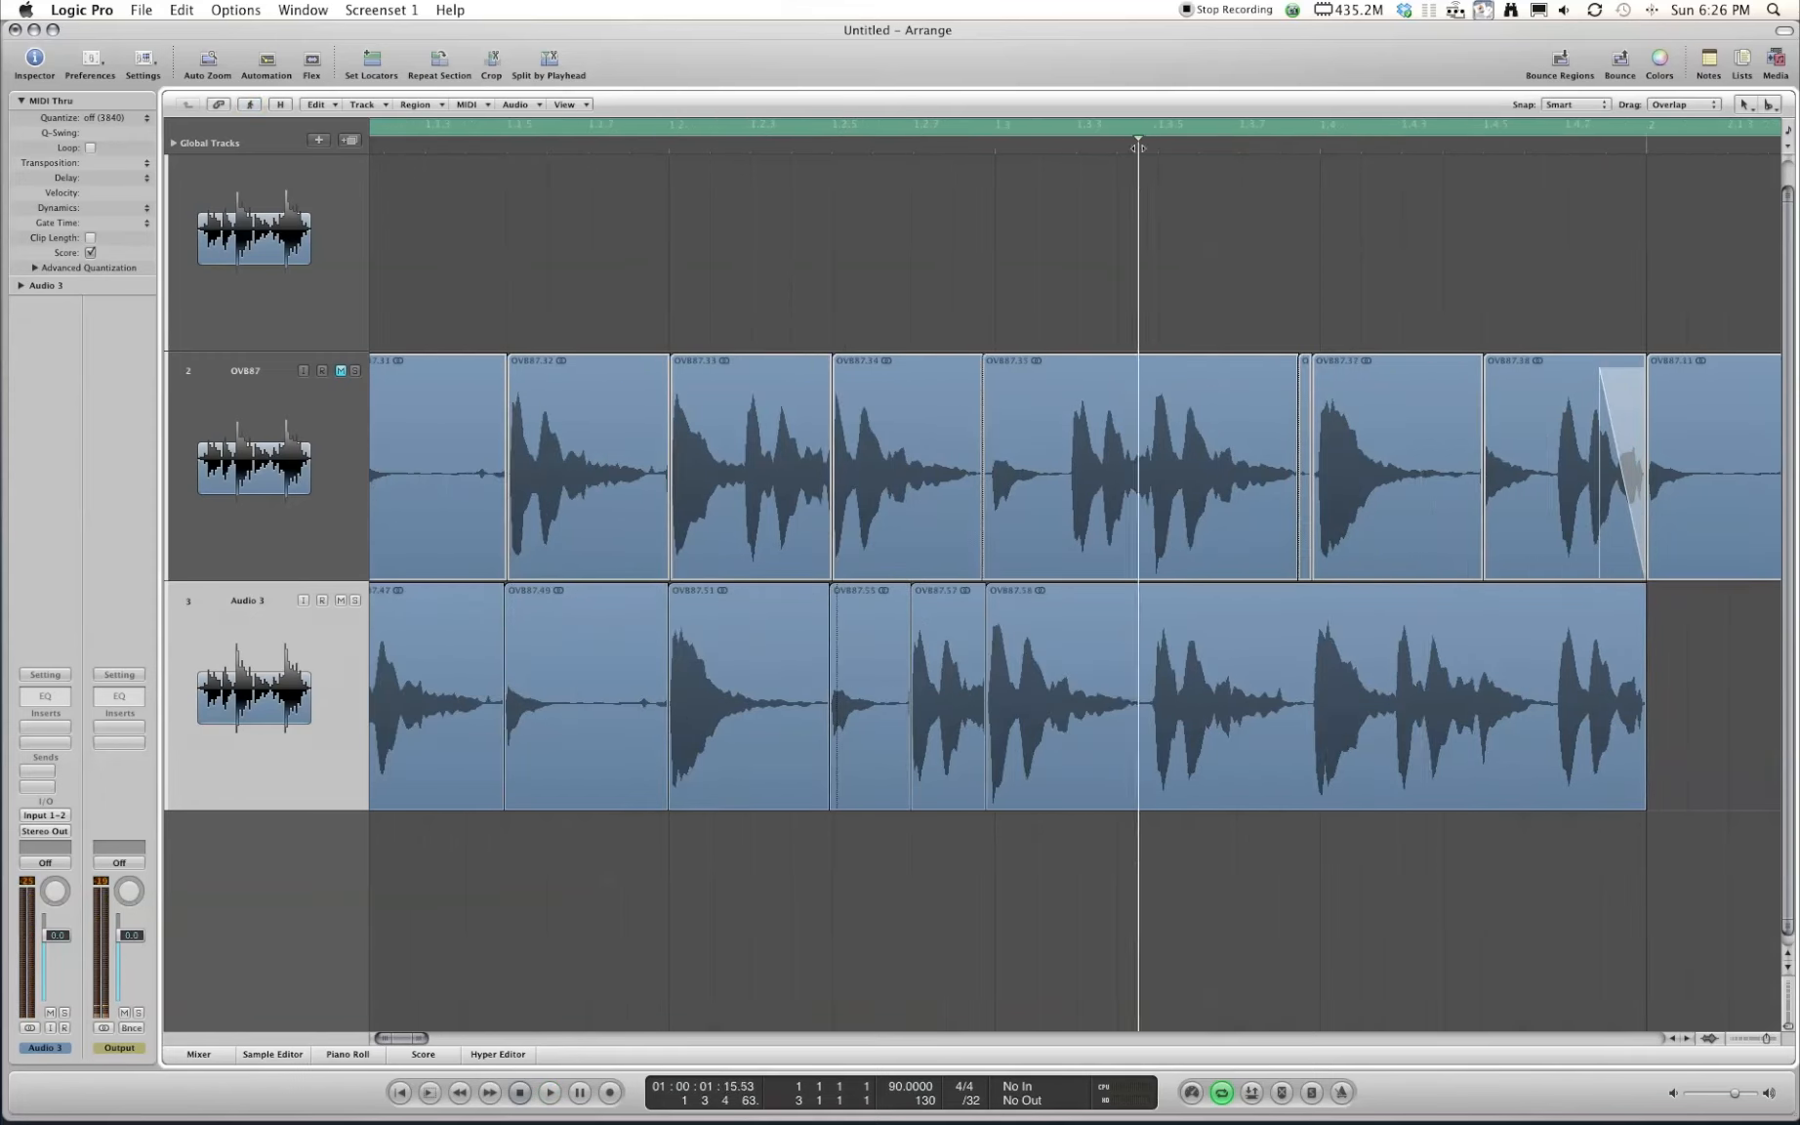
pyautogui.press('super+Right')
pyautogui.press('super+Right')
pyautogui.press('super+Right')
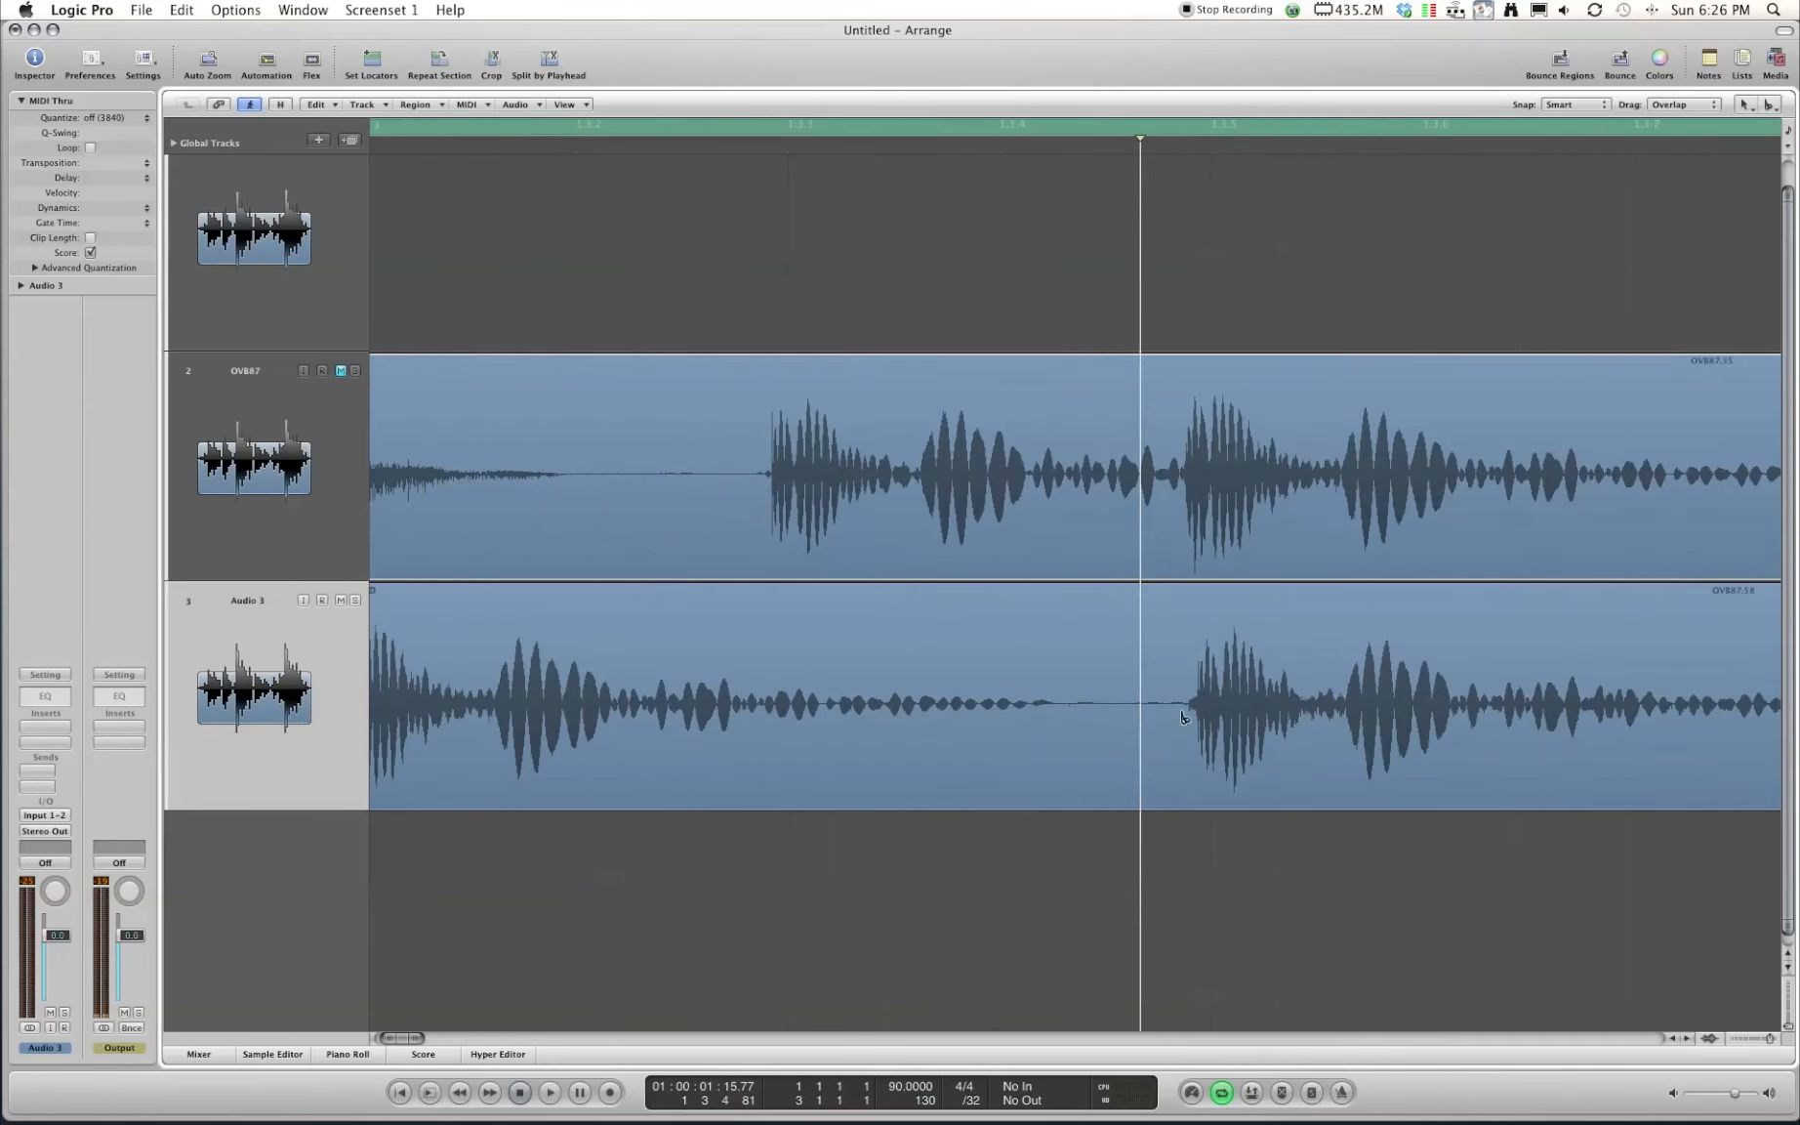
pyautogui.click(1193, 696)
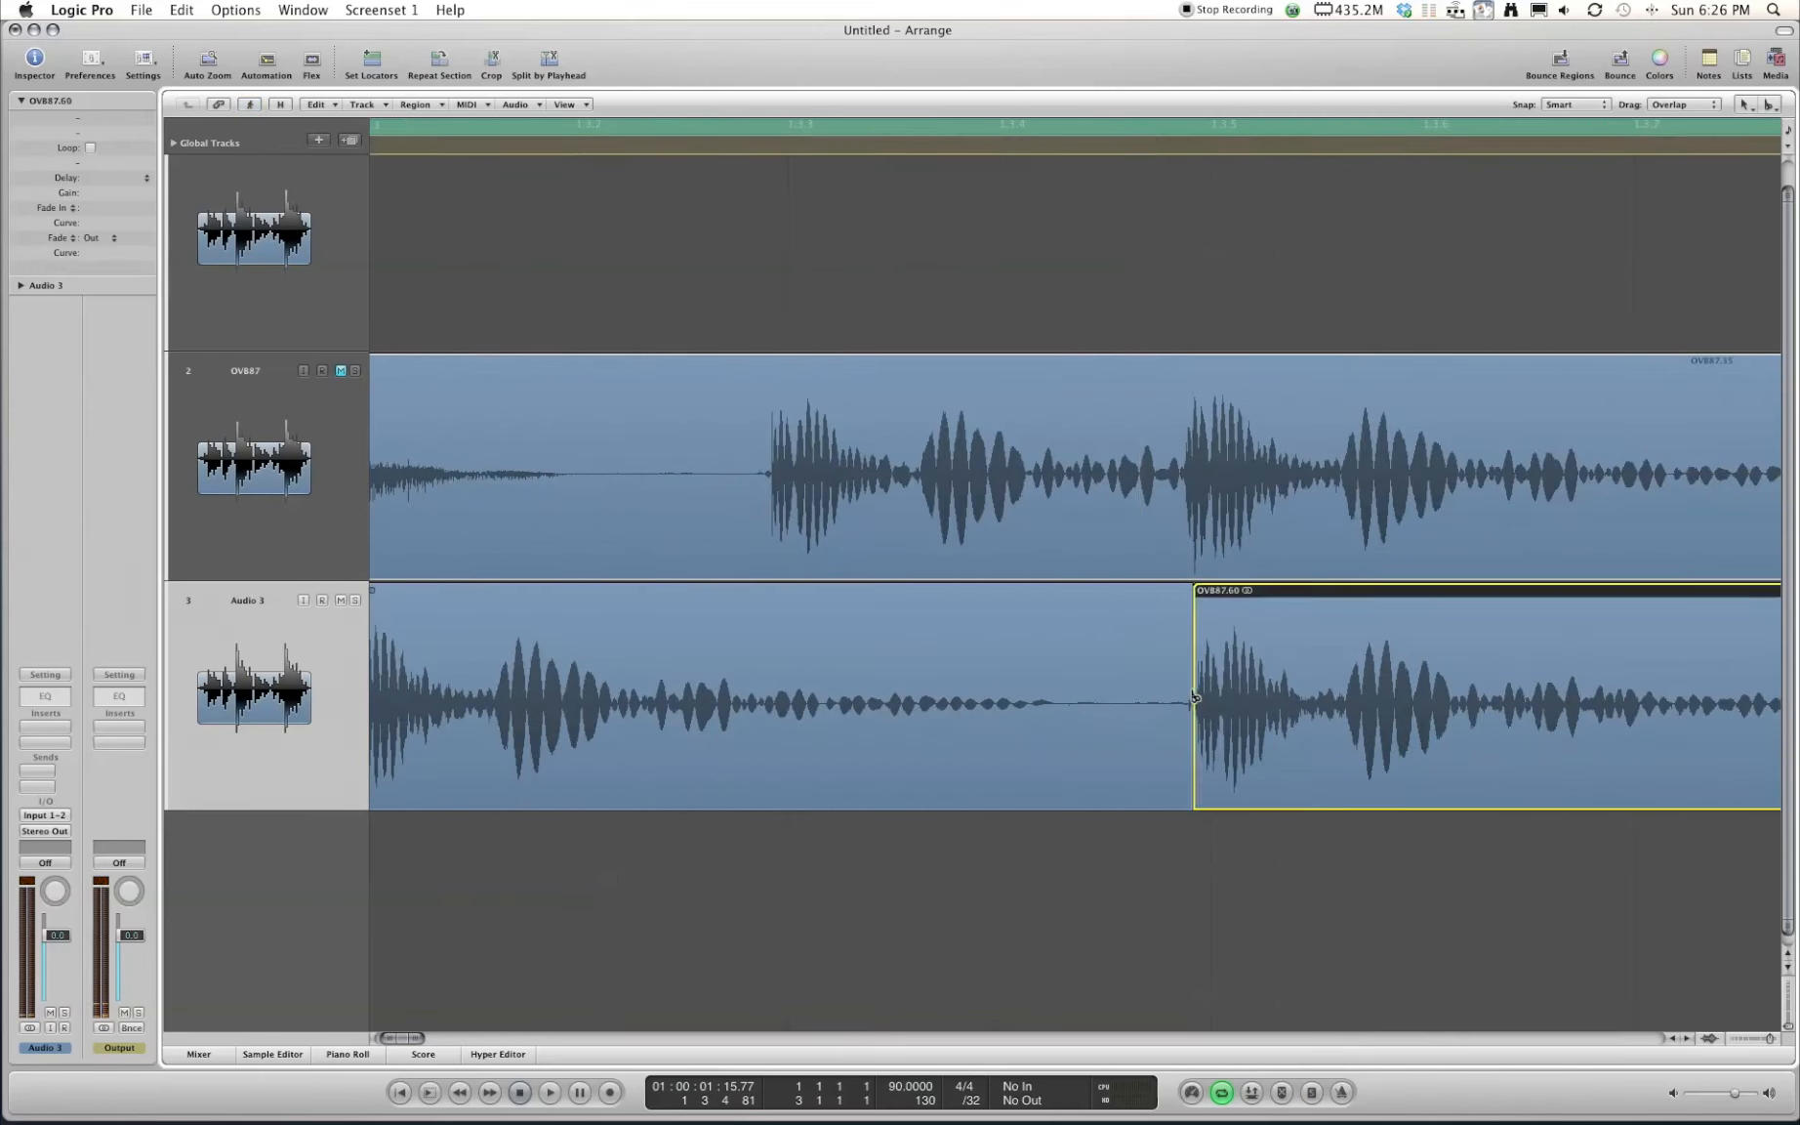
# Divide the remaining Audio 3 region at the loud hit near beat 1.4 and again at 1 4 2 104
pyautogui.press('super+Left')
pyautogui.press('super+Left')
pyautogui.press('super+Left')
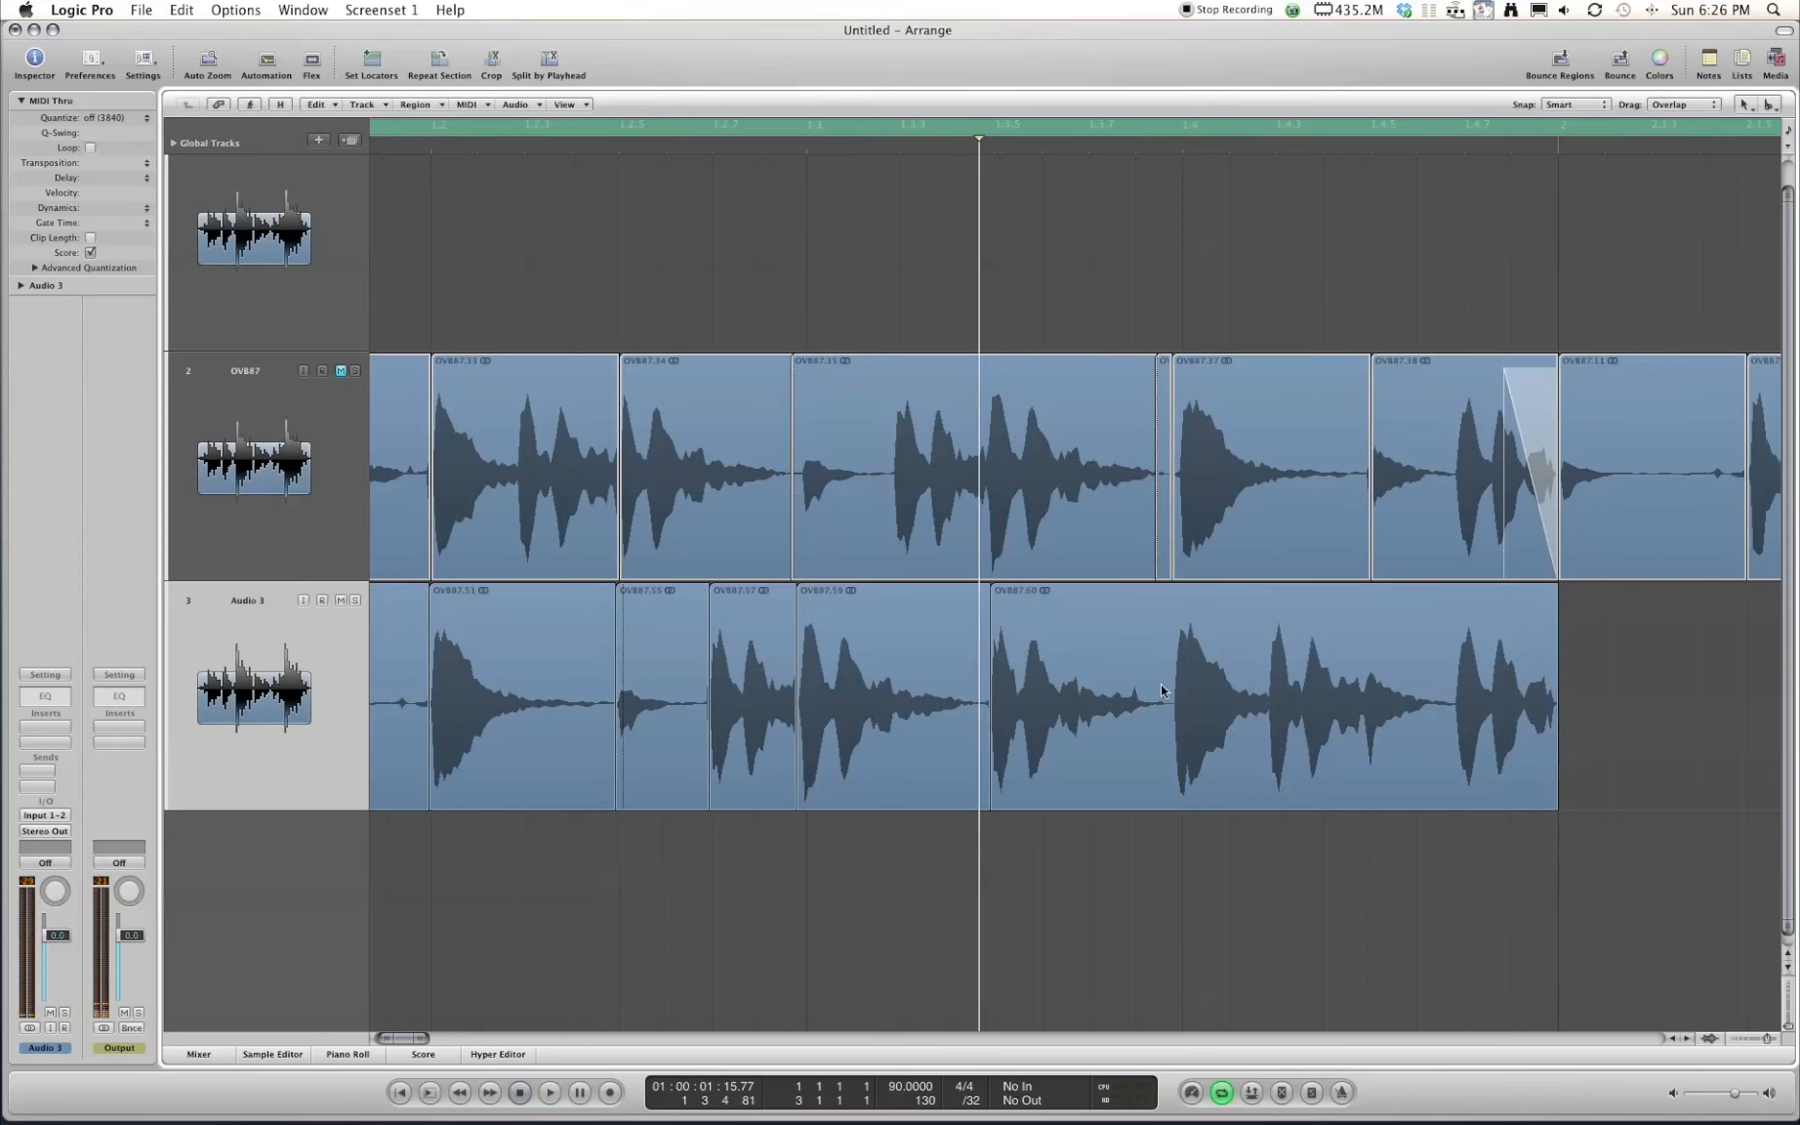
pyautogui.press('super+Right')
pyautogui.click(1199, 682)
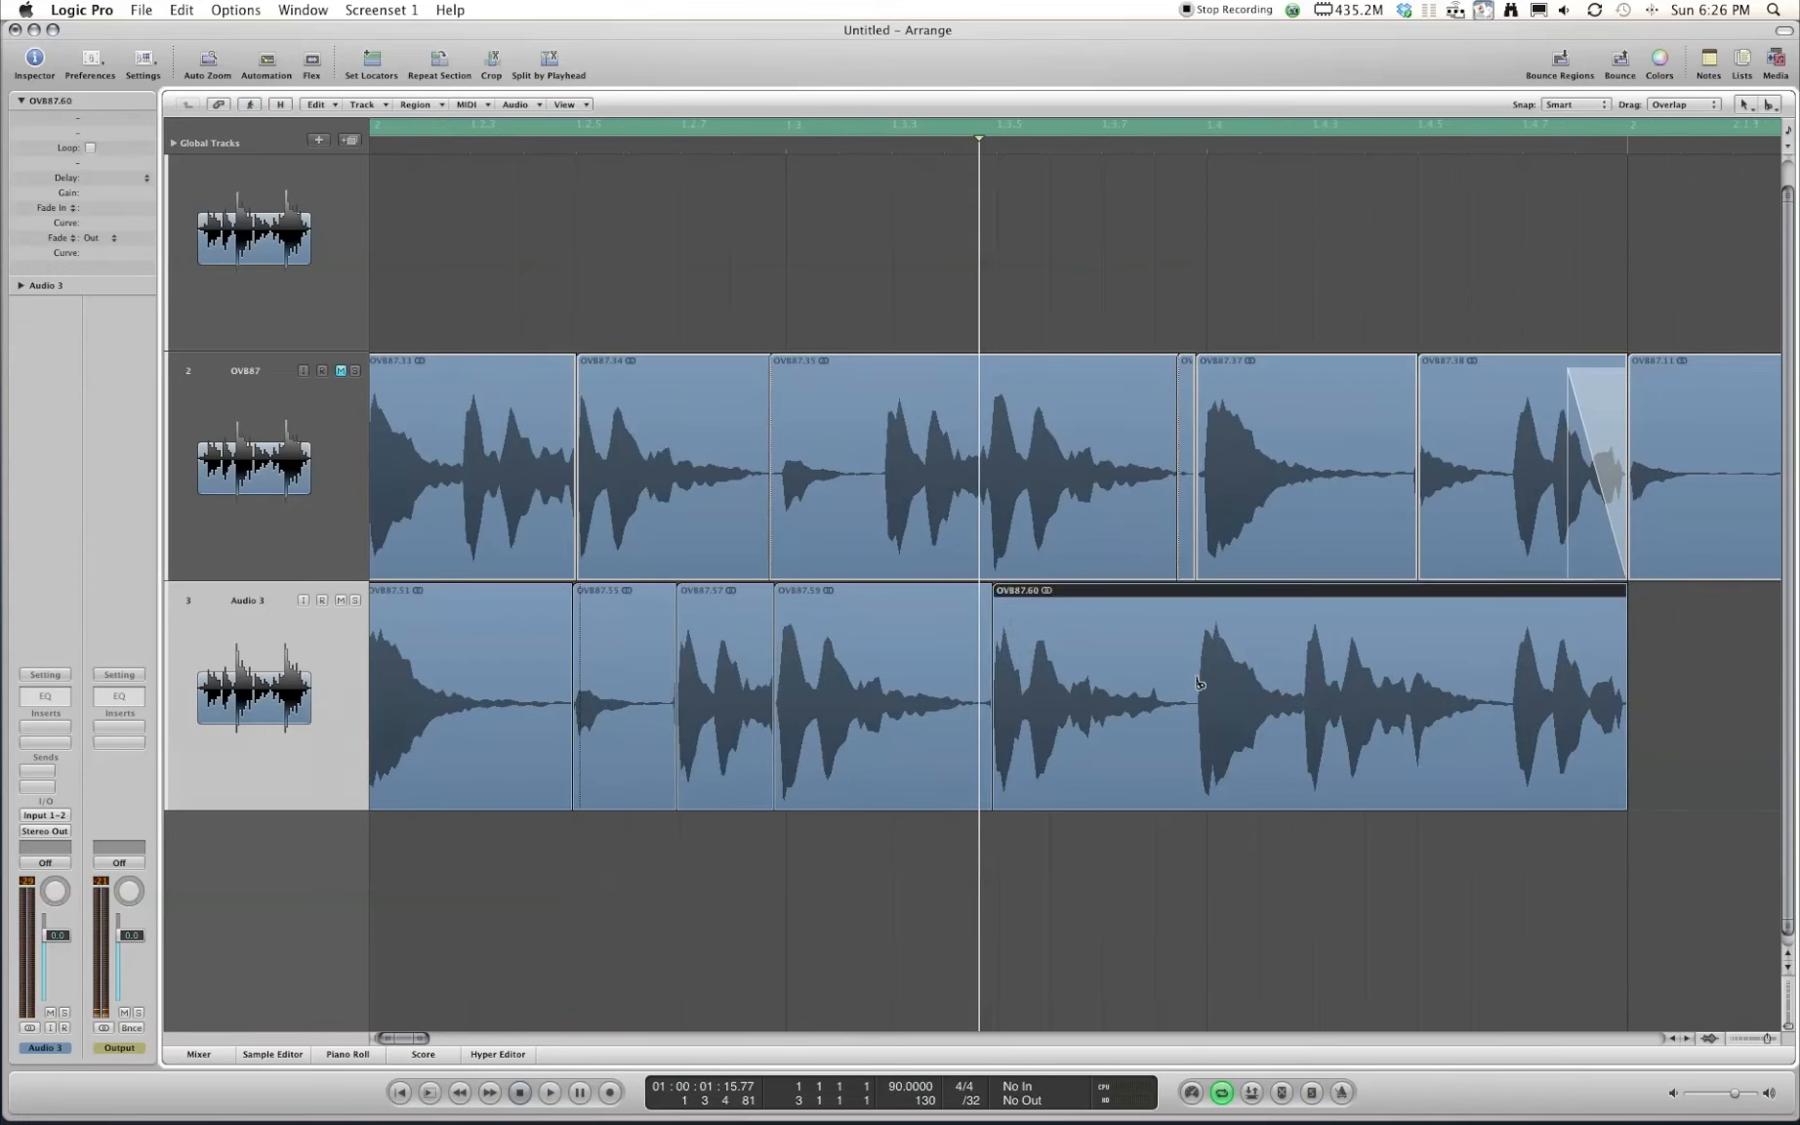
pyautogui.click(1307, 690)
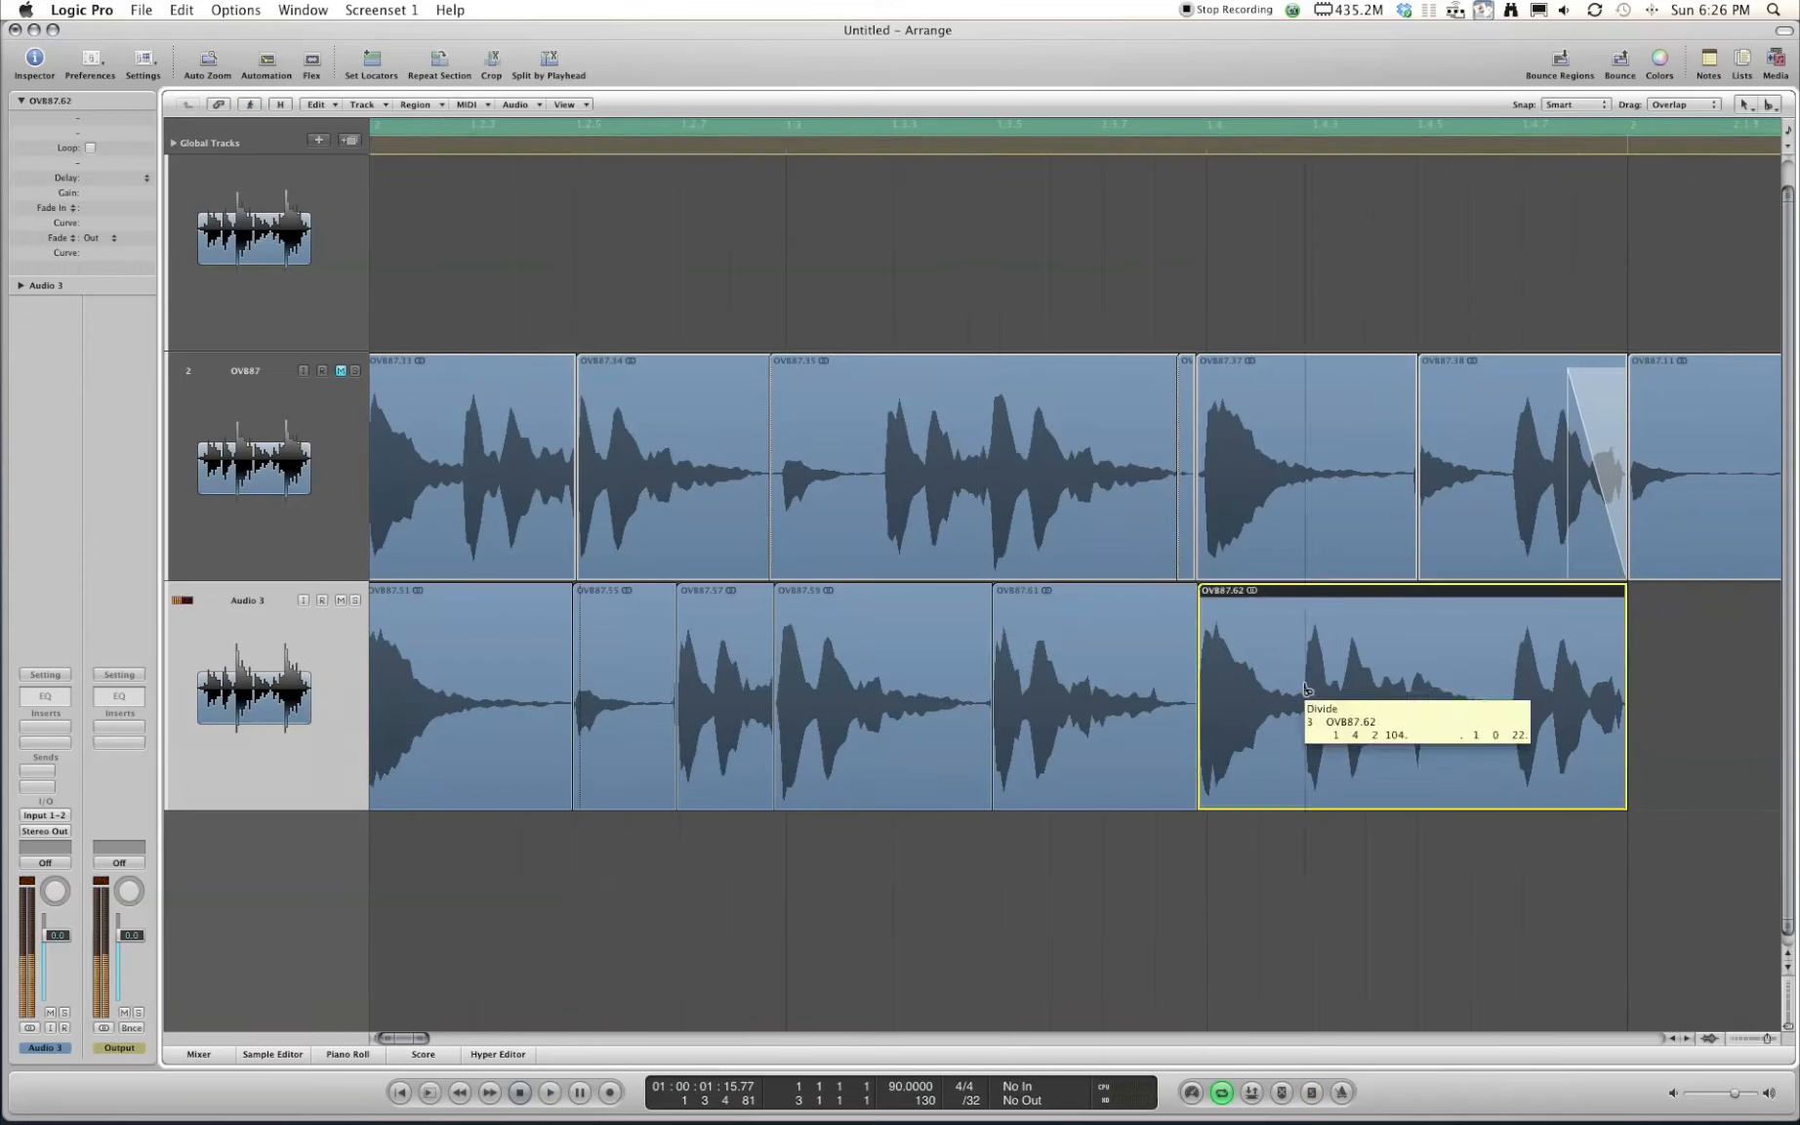
# Divide the end region on Audio 3 just before its final hit near 1.4.7, and undo the extra cut
pyautogui.click(928, 141)
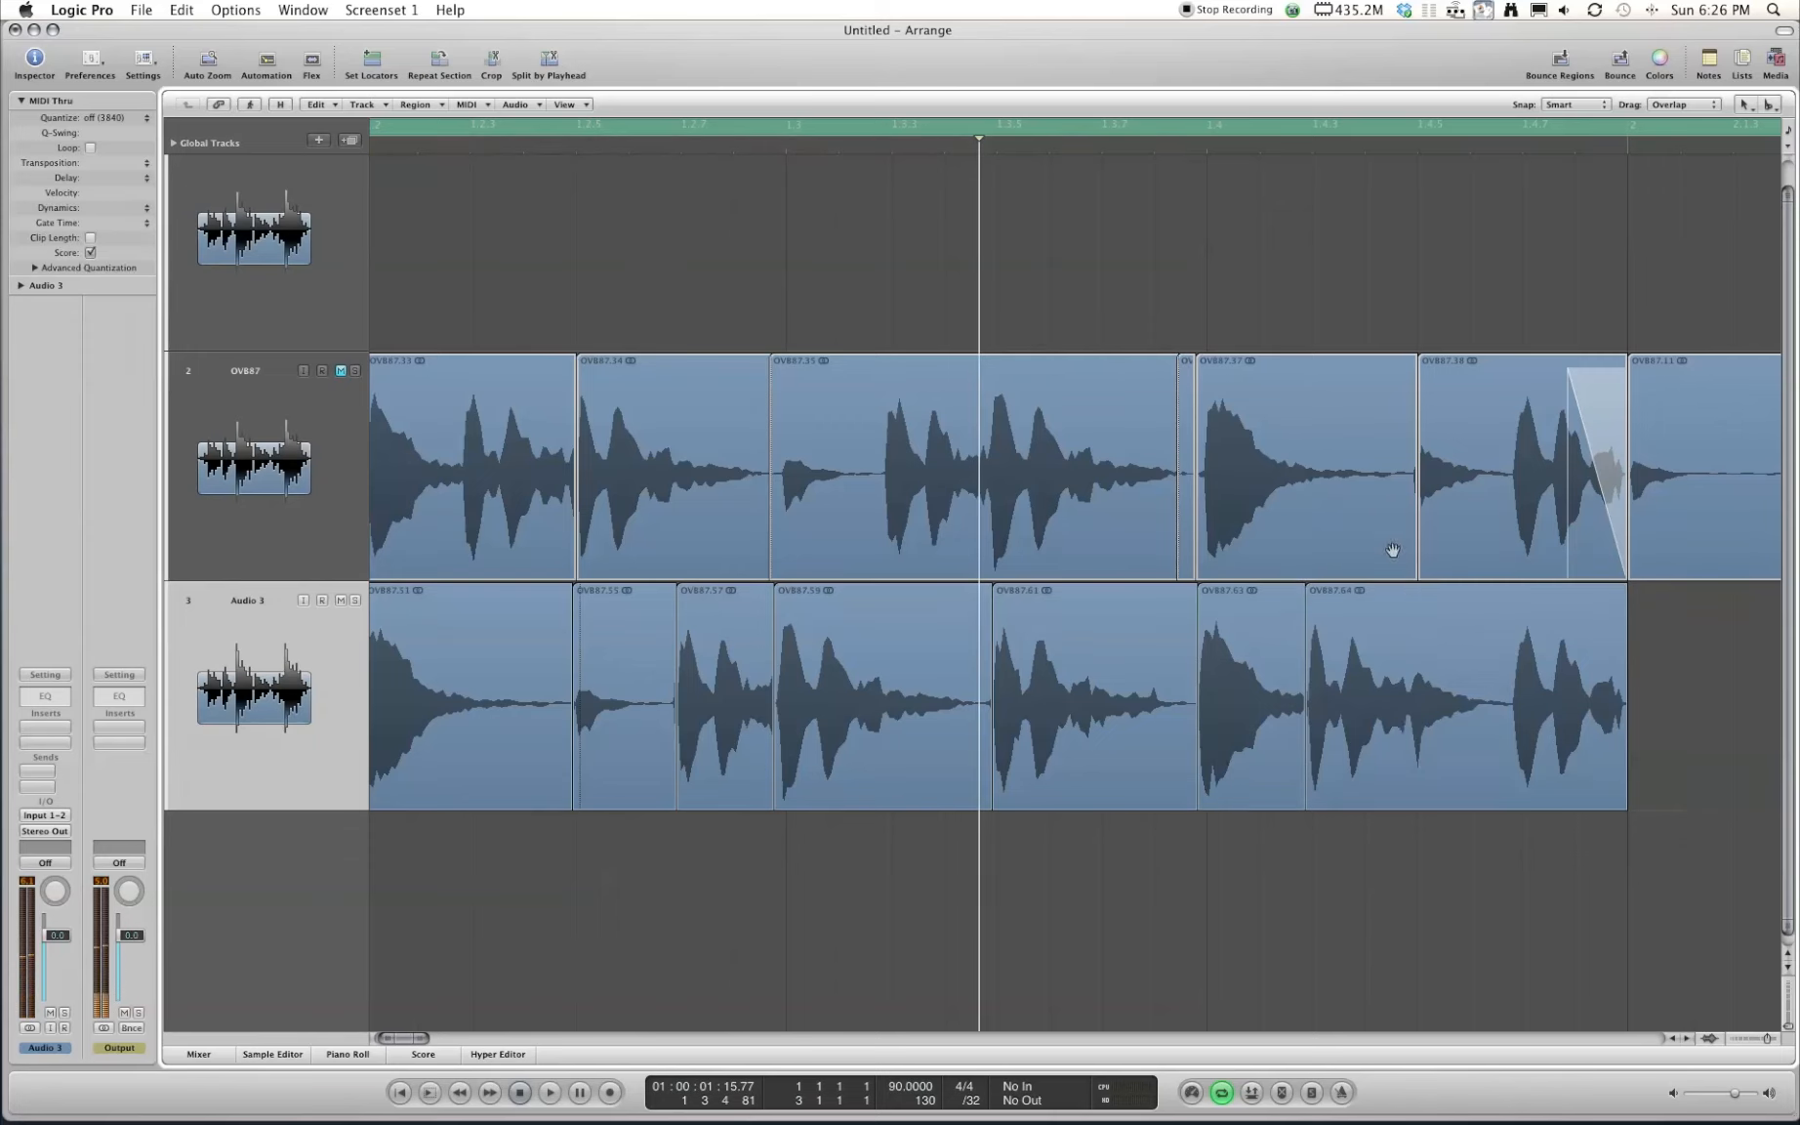
pyautogui.hotkey('ctrl', 'Right')
pyautogui.hscroll(6, 1512, 685)
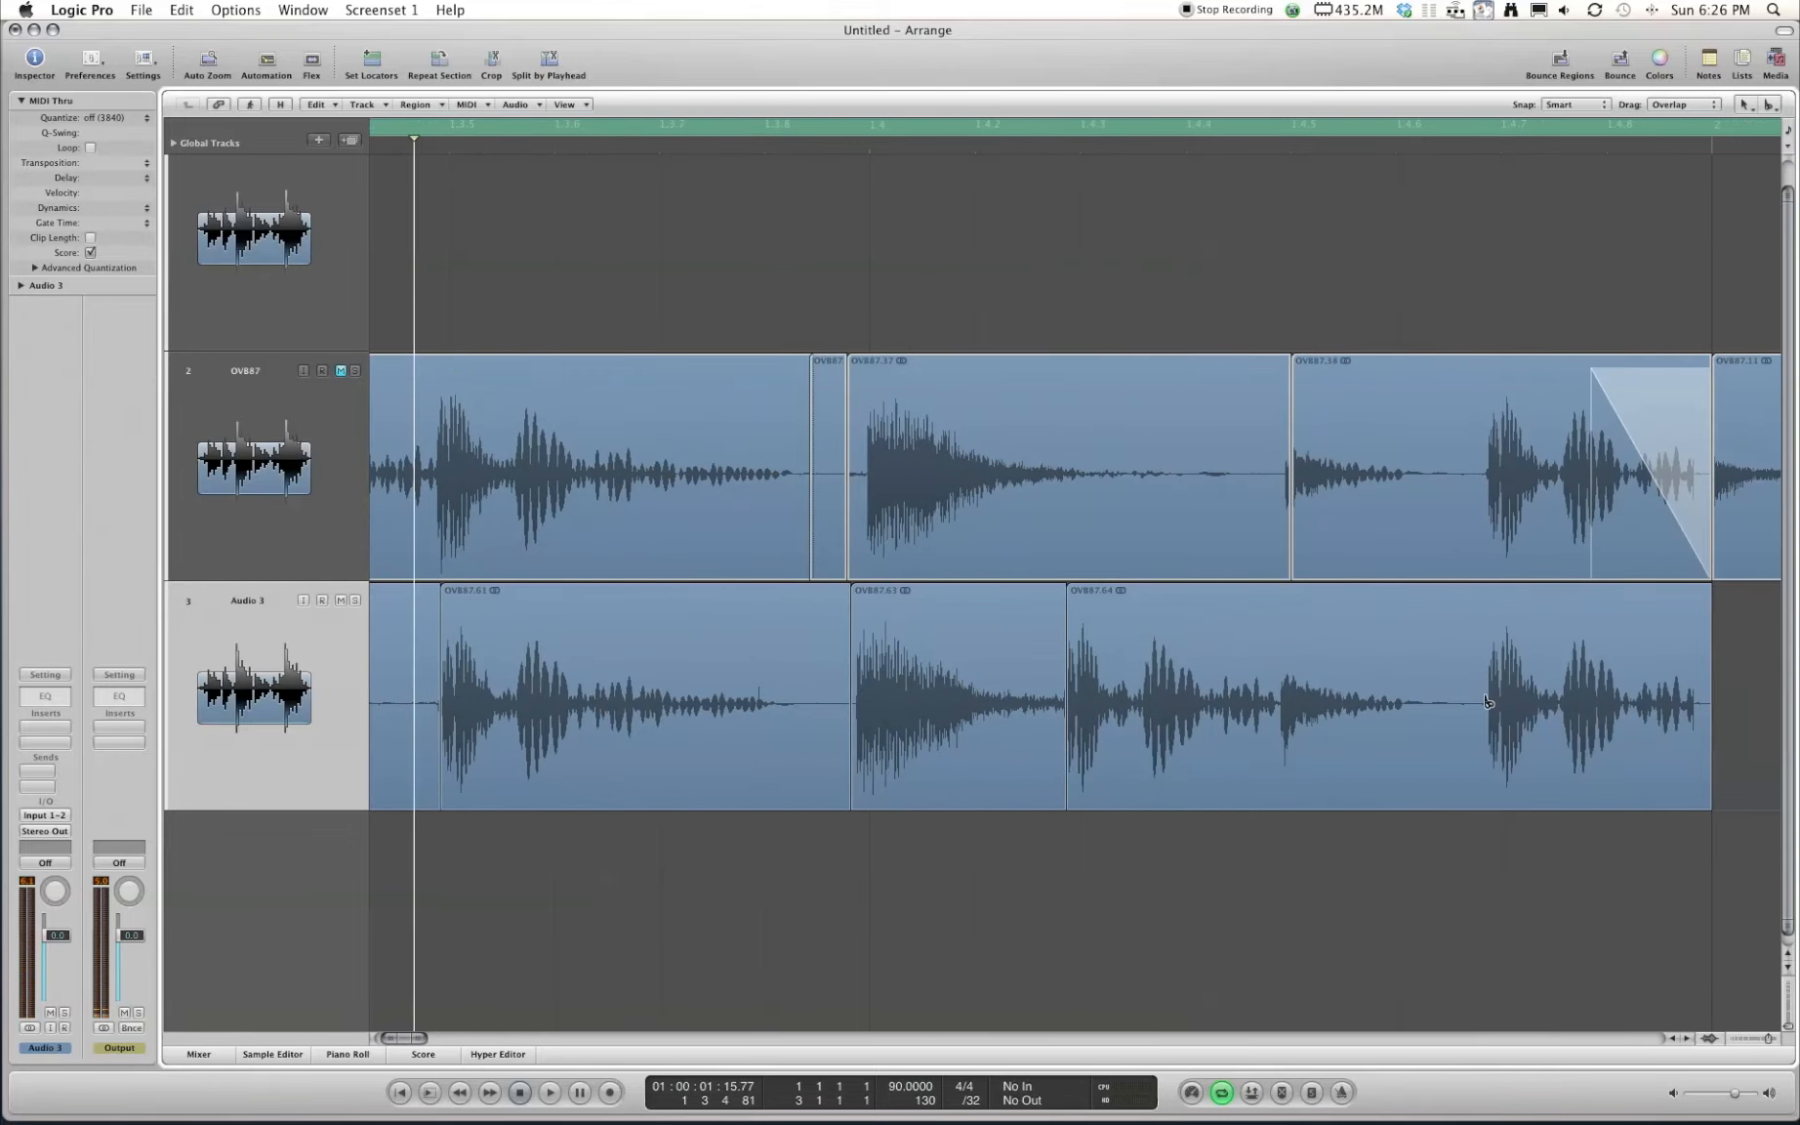
pyautogui.click(1483, 699)
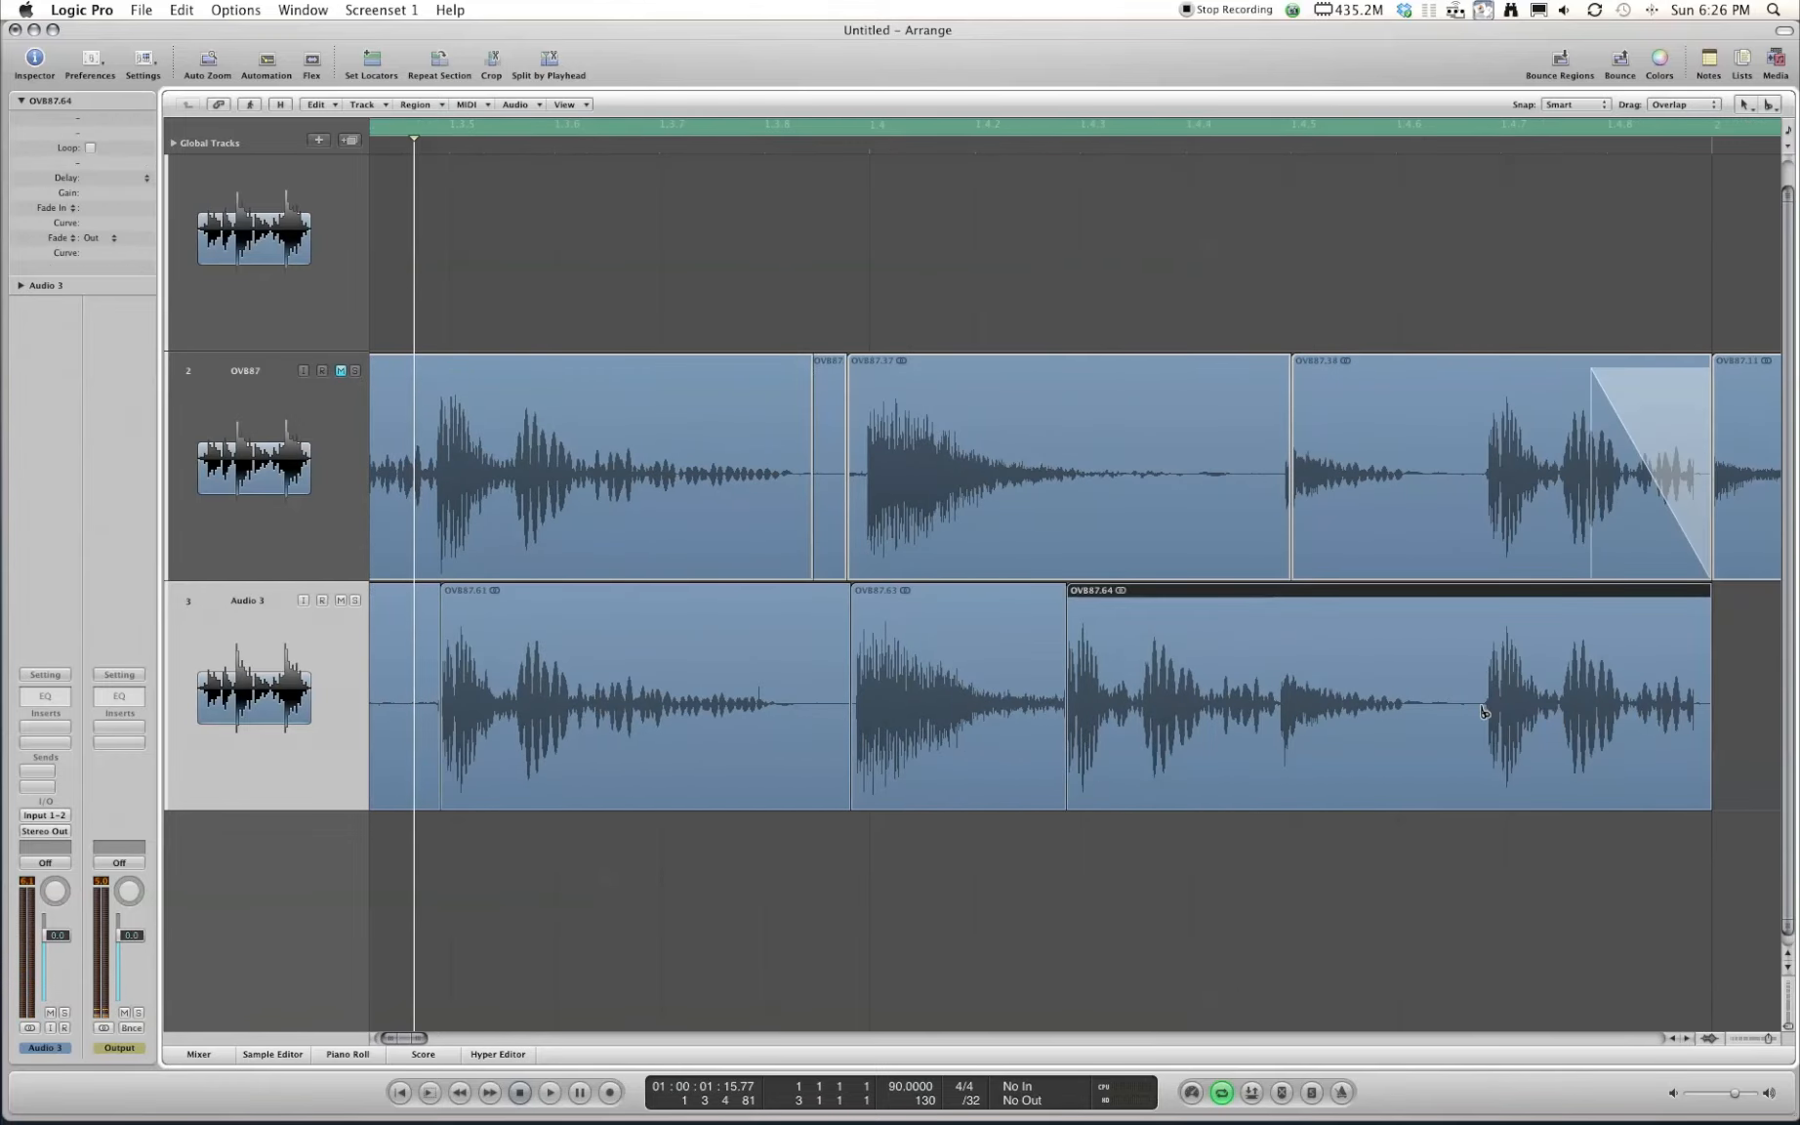
pyautogui.click(1485, 711)
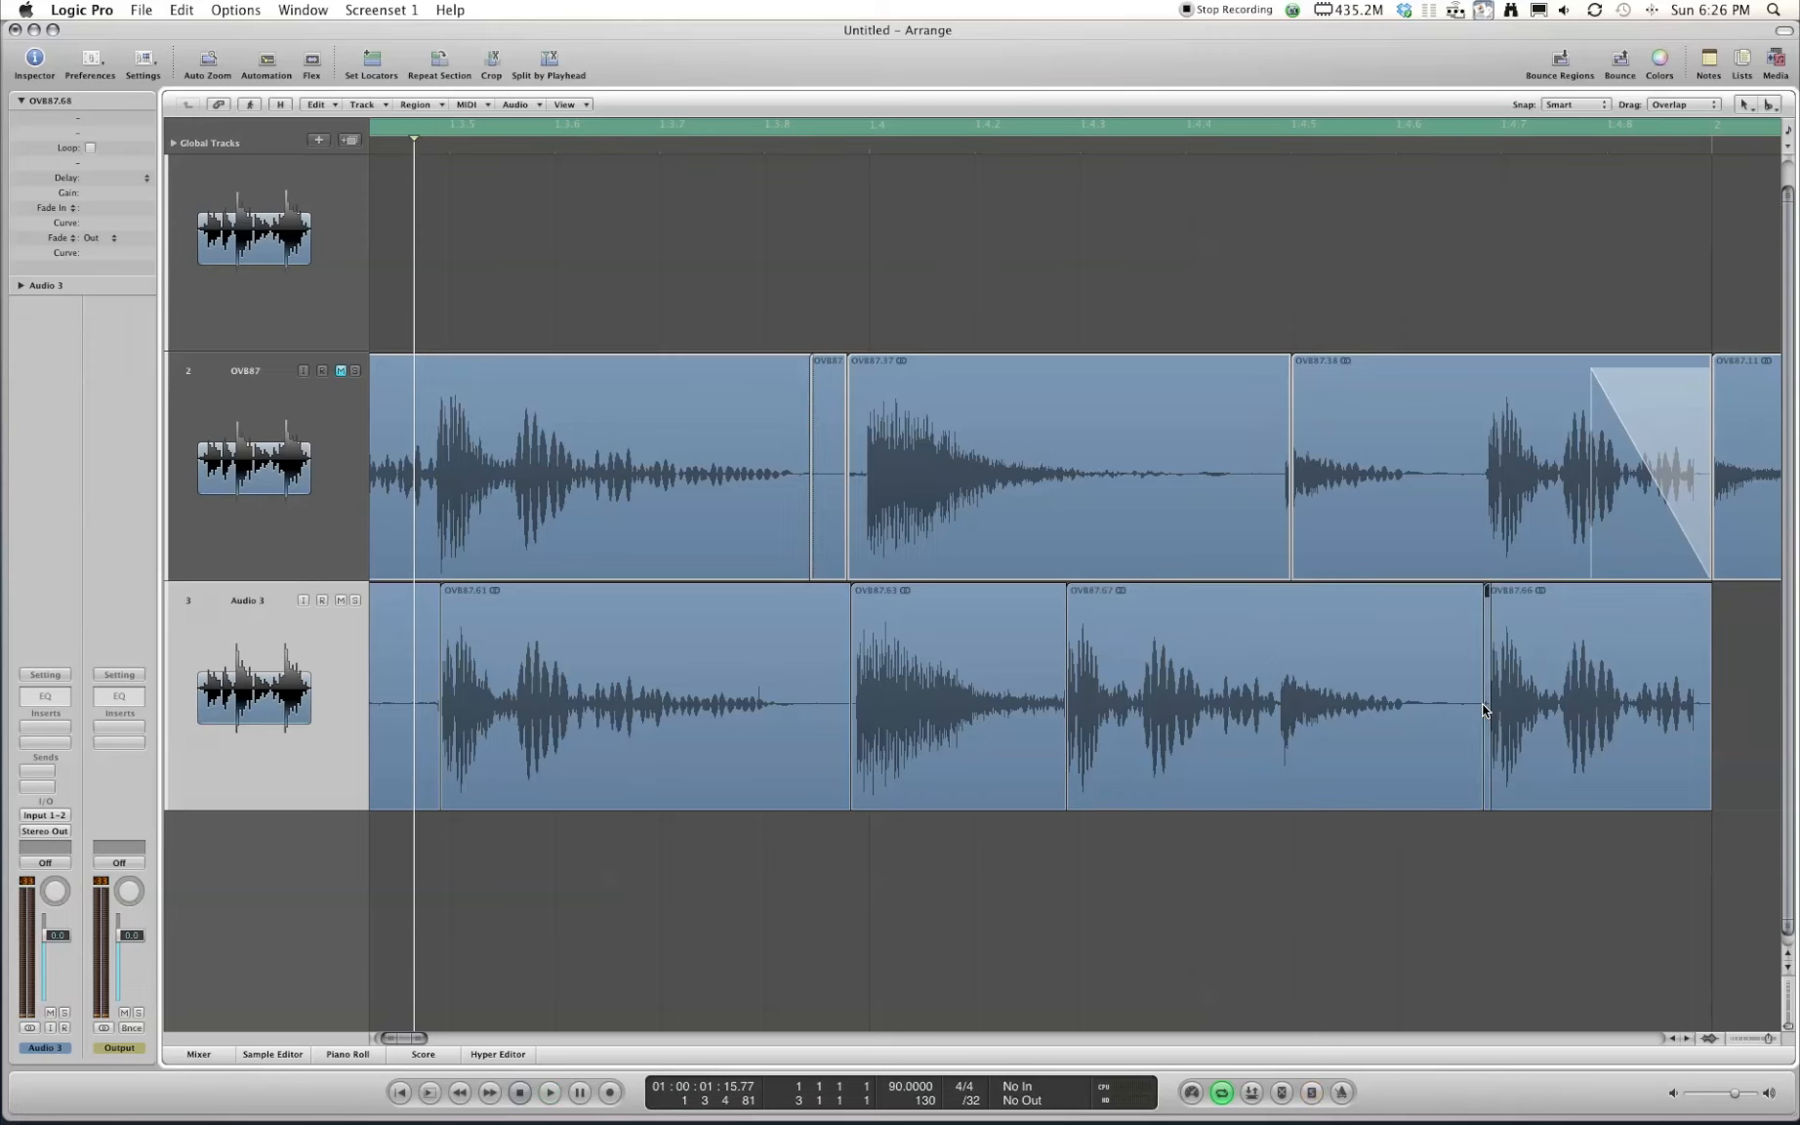
pyautogui.press('super+z')
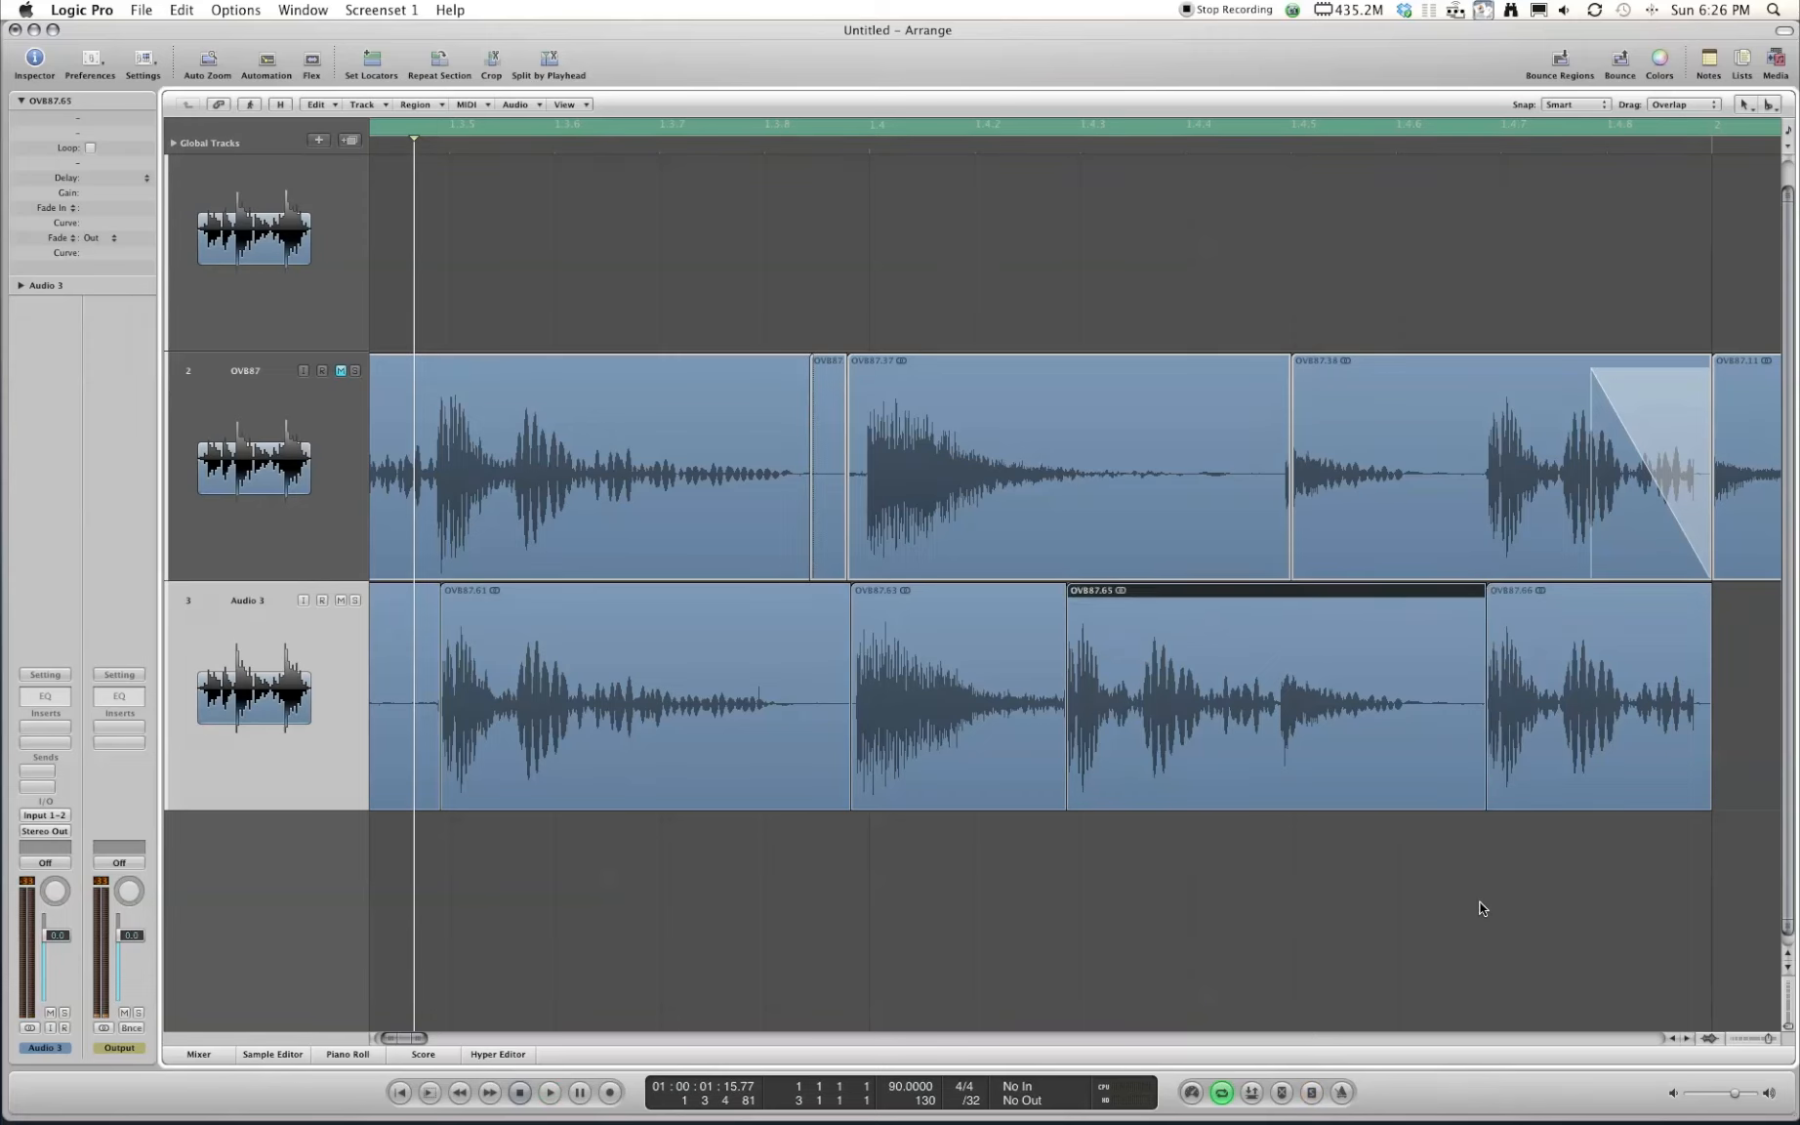
# Play back the chopped loop on the Audio 3 track from its start to check the cuts
pyautogui.hotkey('ctrl', 'Left')
pyautogui.hotkey('ctrl', 'Left')
pyautogui.hotkey('ctrl', 'Left')
pyautogui.hotkey('ctrl', 'Left')
pyautogui.hotkey('ctrl', 'Left')
pyautogui.hotkey('ctrl', 'Left')
pyautogui.hotkey('ctrl', 'Right')
pyautogui.hotkey('ctrl', 'Right')
pyautogui.hscroll(-3, 1480, 902)
pyautogui.hotkey('ctrl', 'Right')
pyautogui.hotkey('ctrl', 'Right')
pyautogui.hotkey('ctrl', 'Right')
pyautogui.hotkey('ctrl', 'Right')
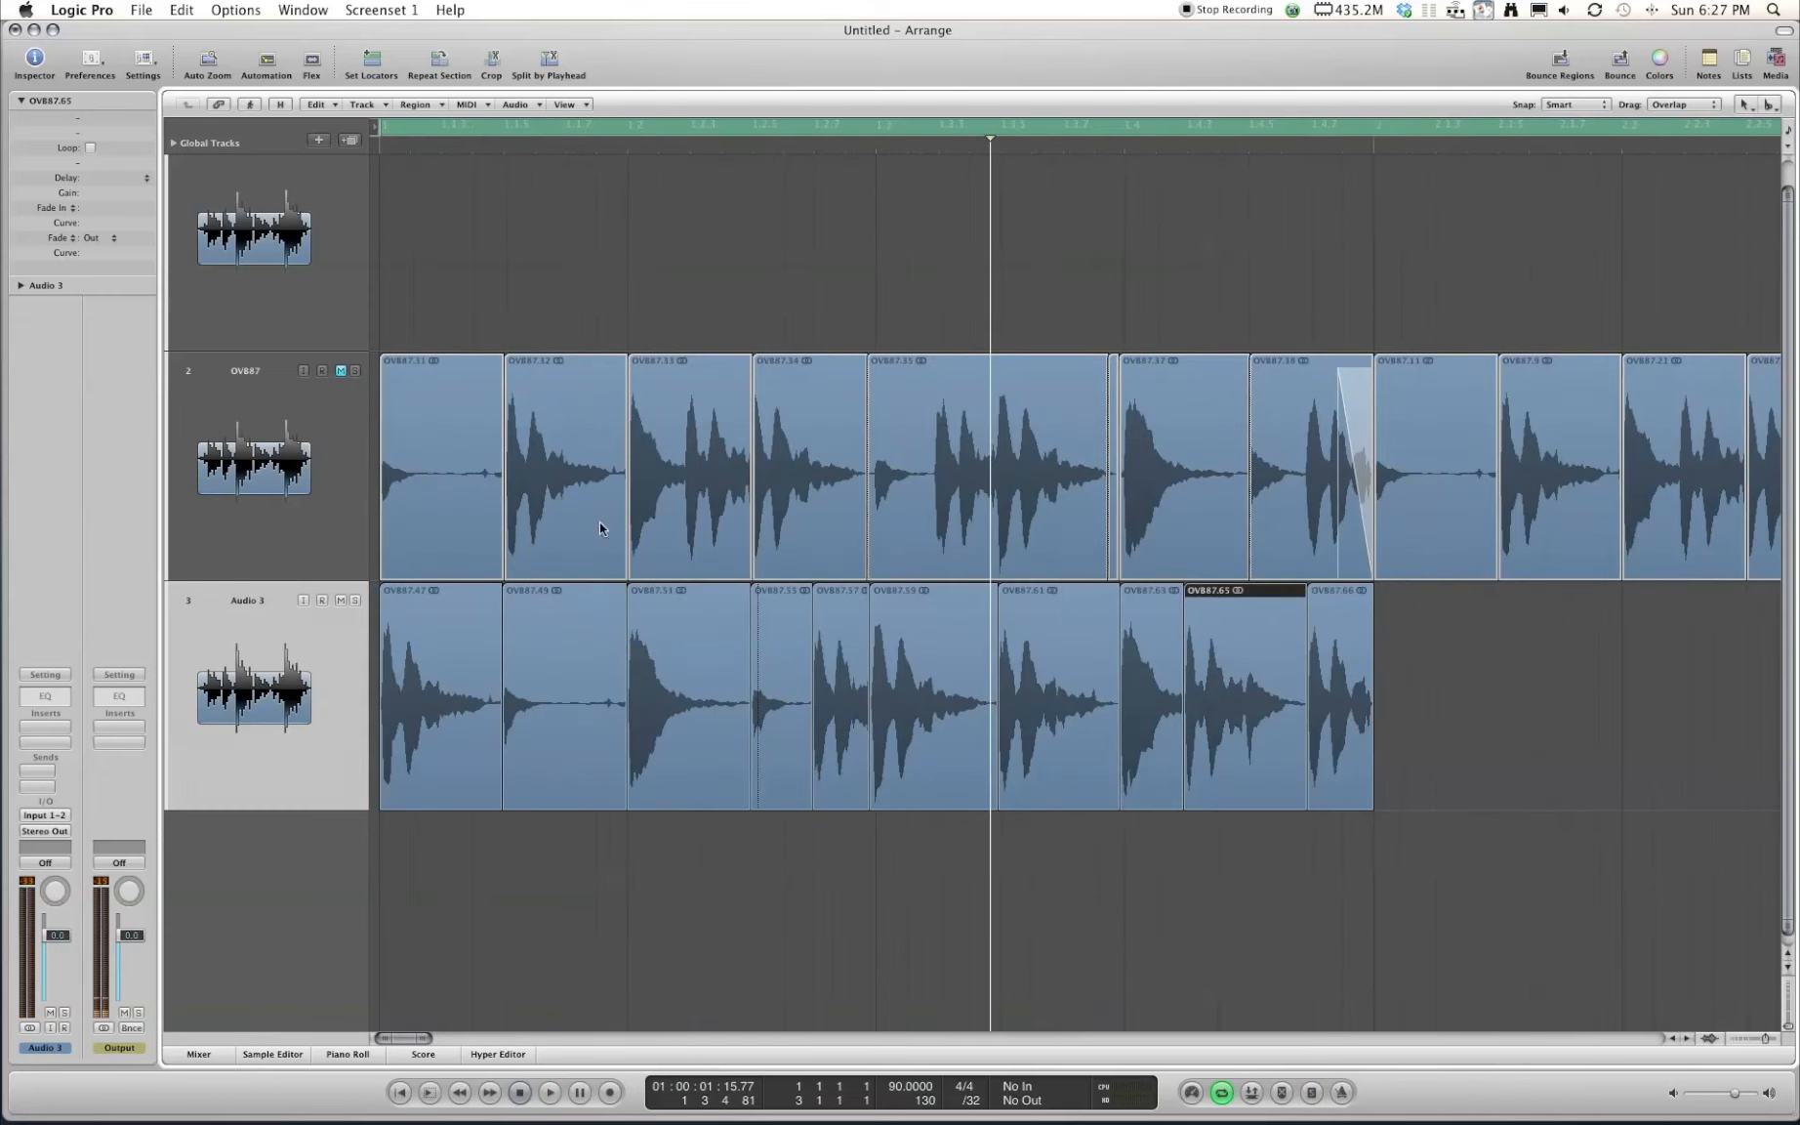
pyautogui.press('space')
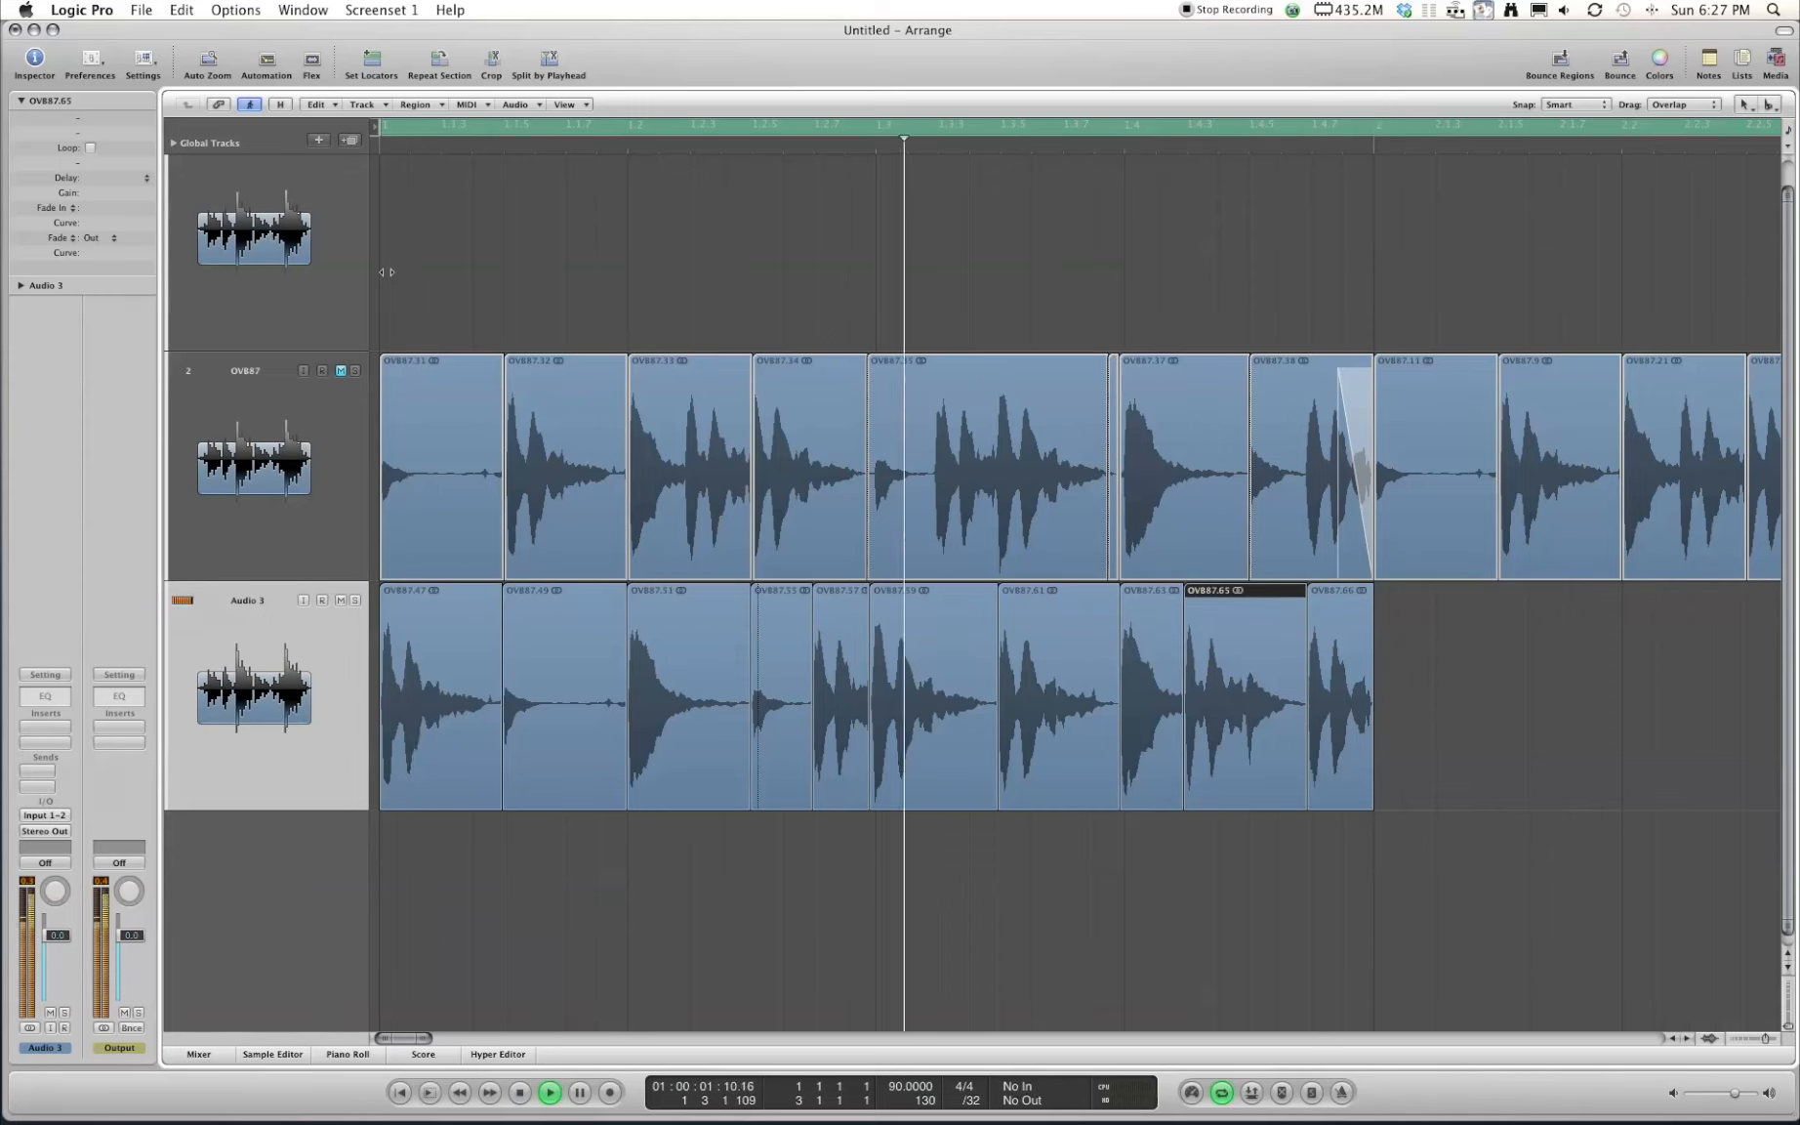
pyautogui.press('space')
pyautogui.press('space')
pyautogui.press('space')
pyautogui.press('space')
pyautogui.press('space')
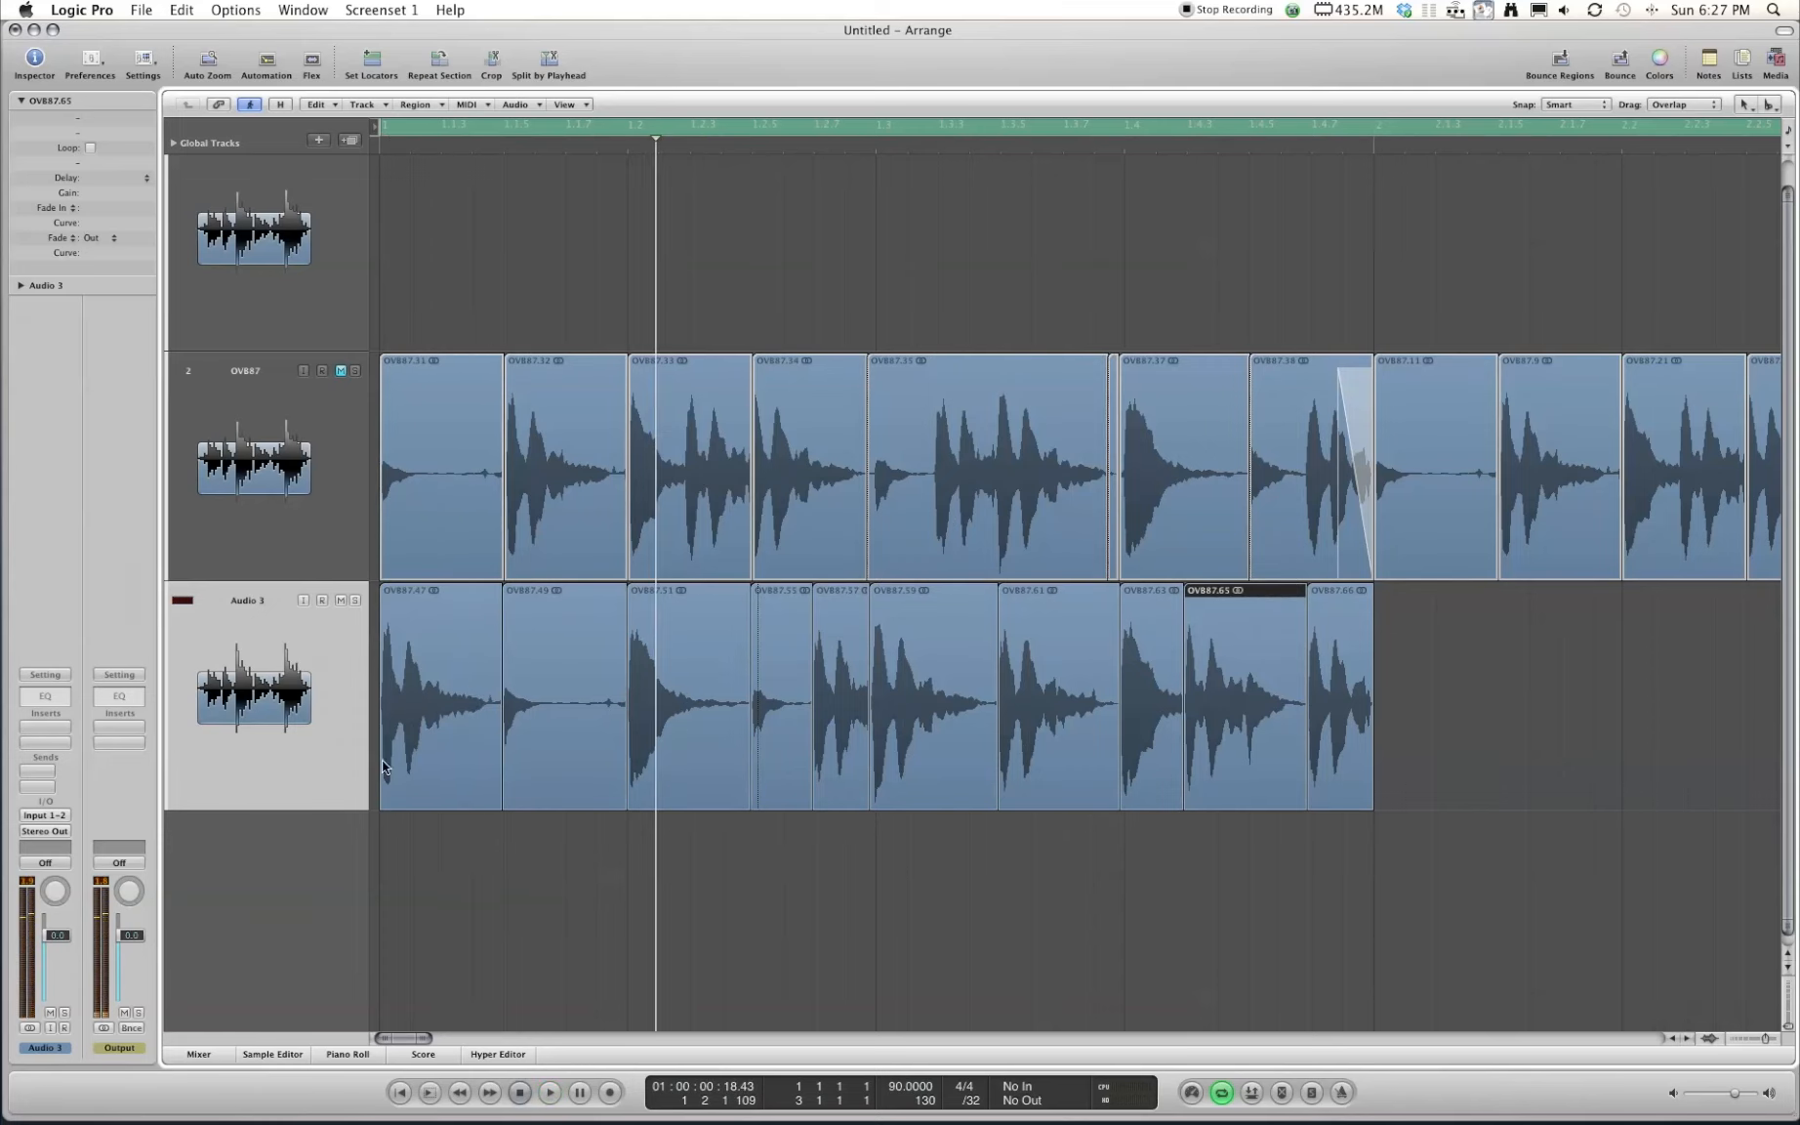
# Look over the individual slices on Audio 3 by selecting several of them in turn
pyautogui.click(406, 737)
pyautogui.click(679, 707)
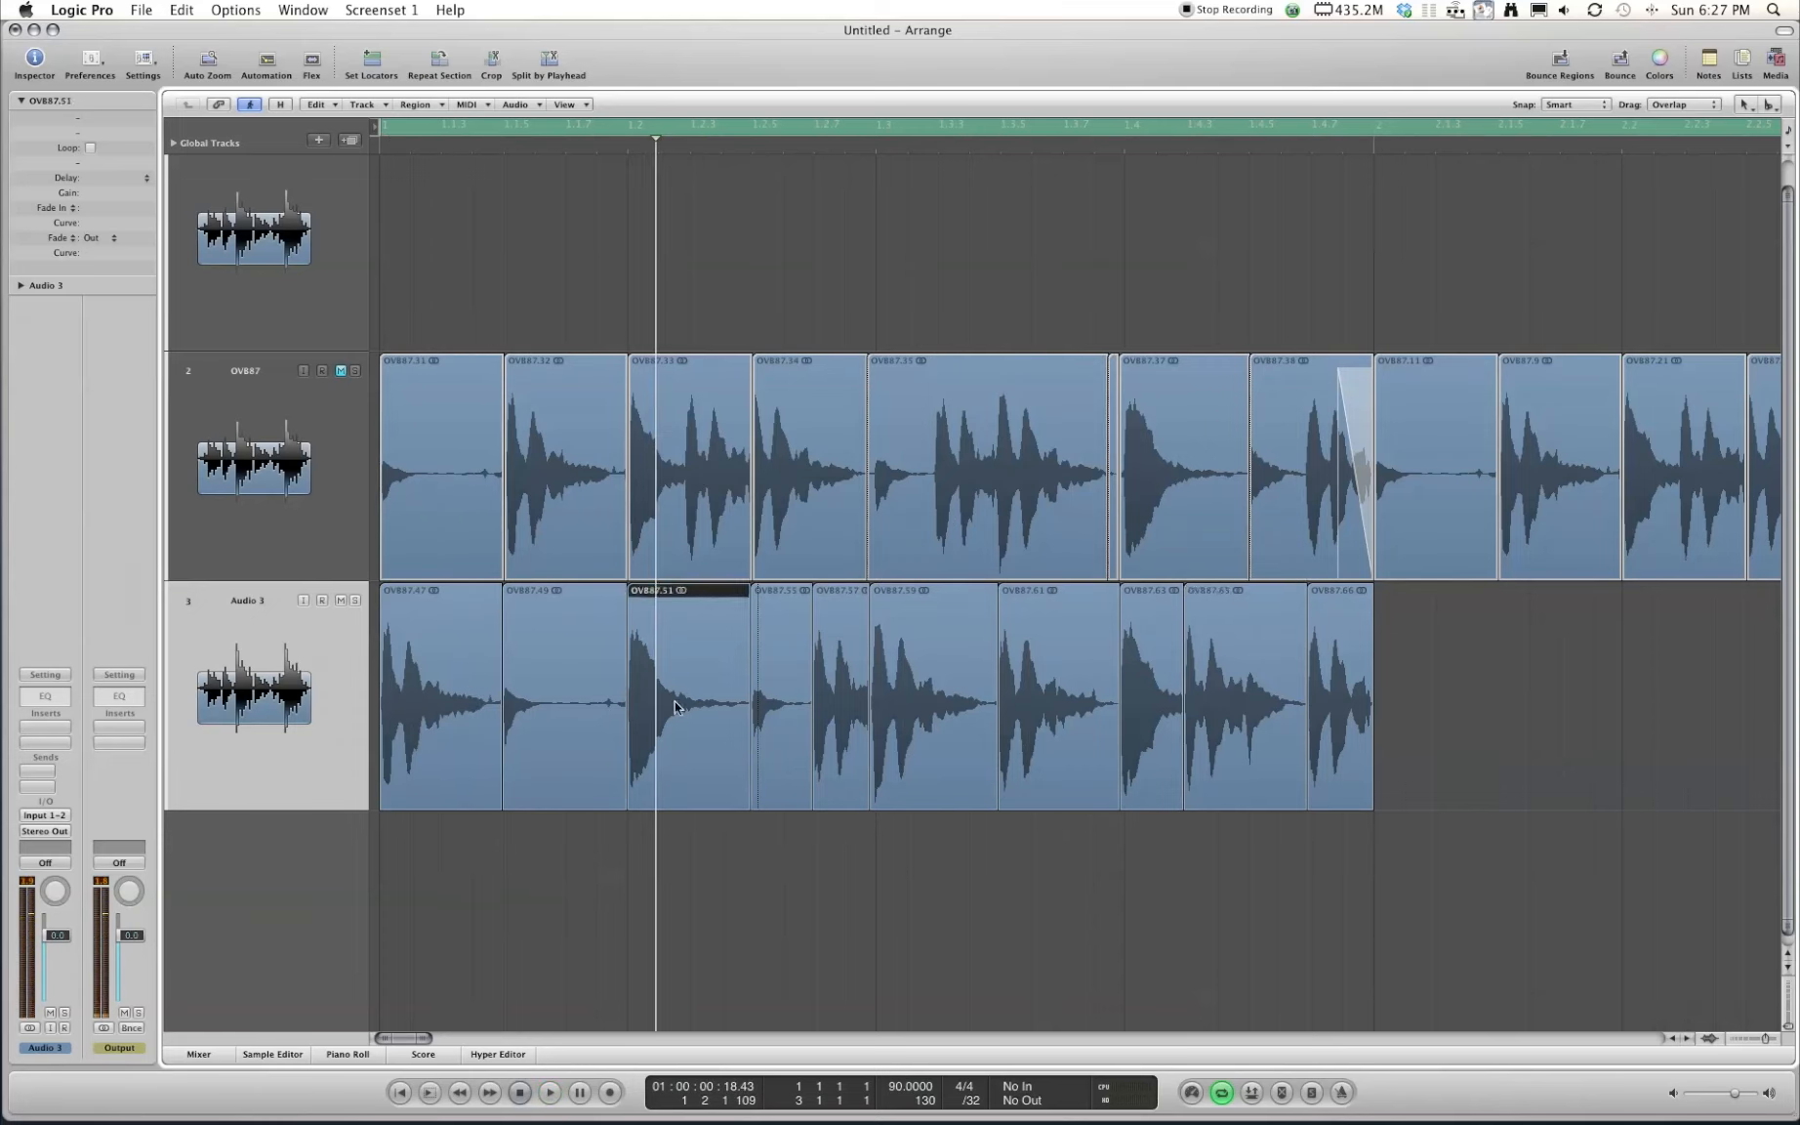
pyautogui.click(586, 698)
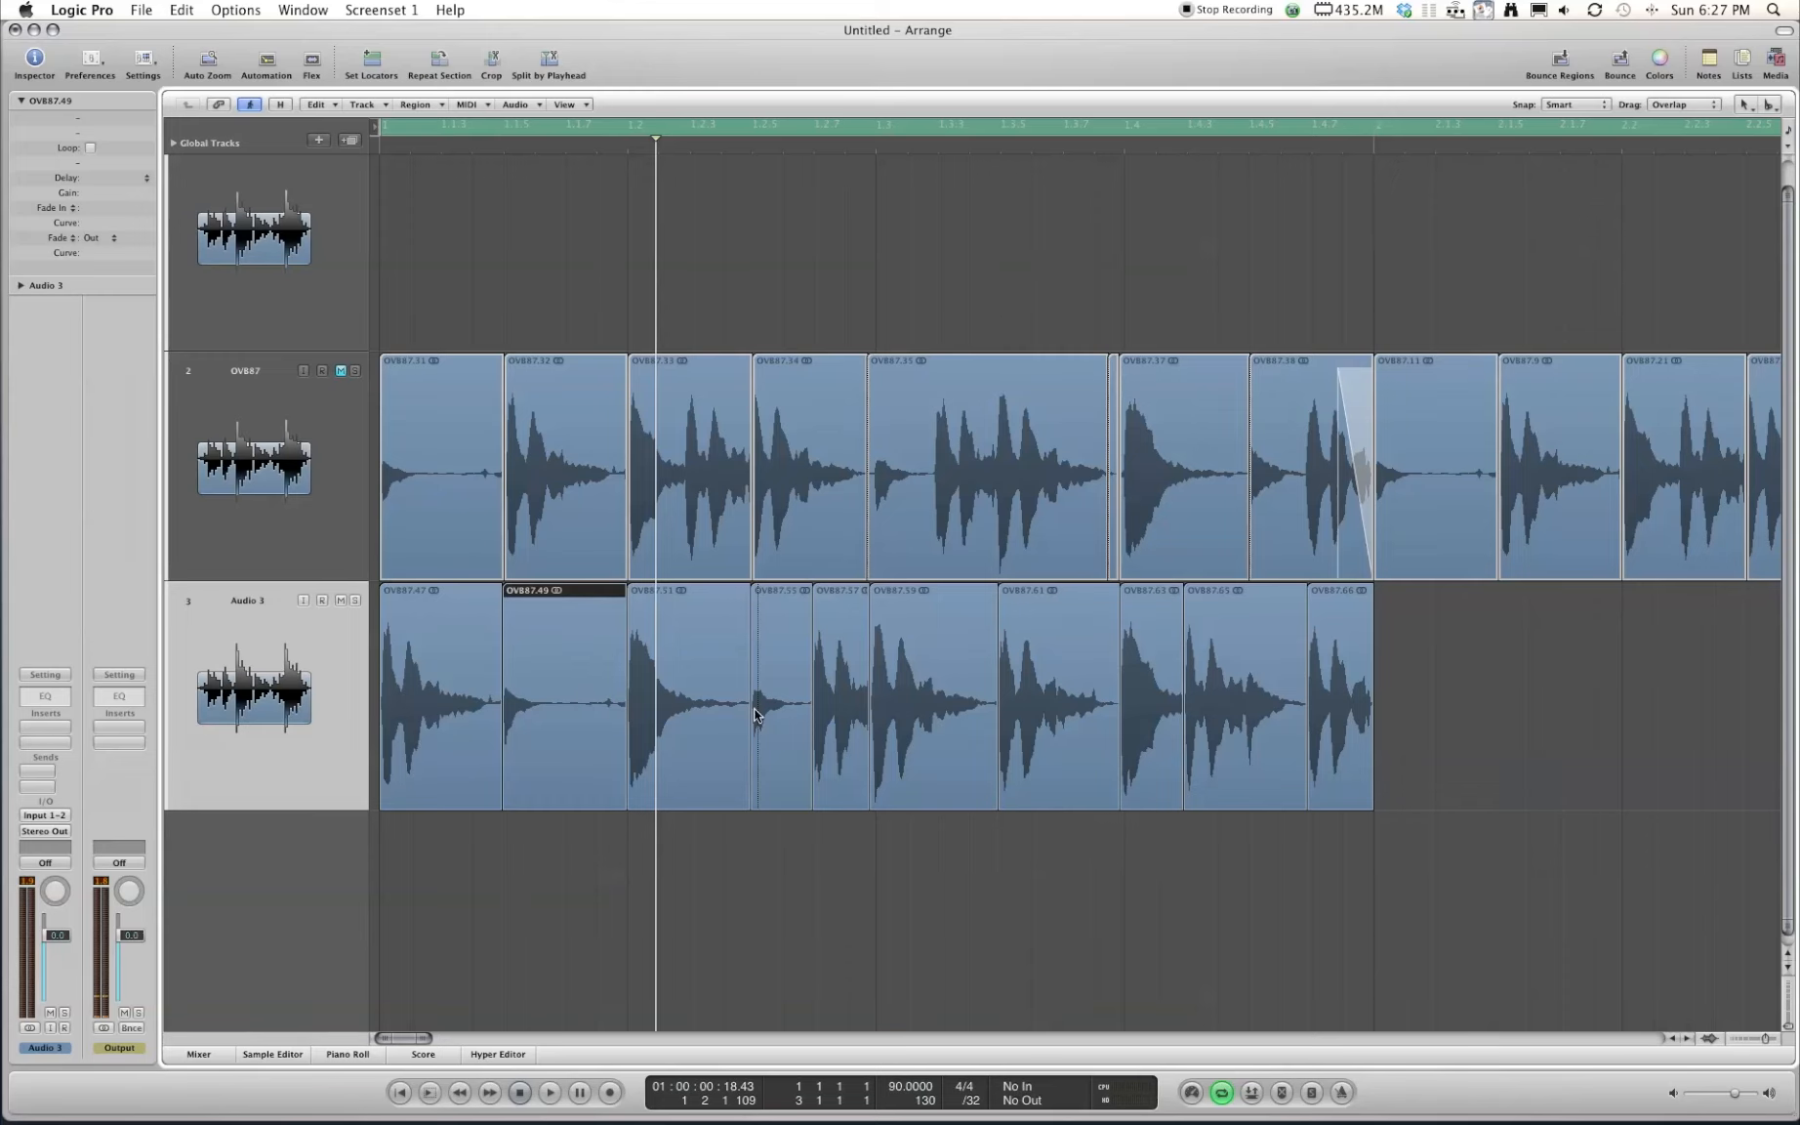
pyautogui.click(786, 695)
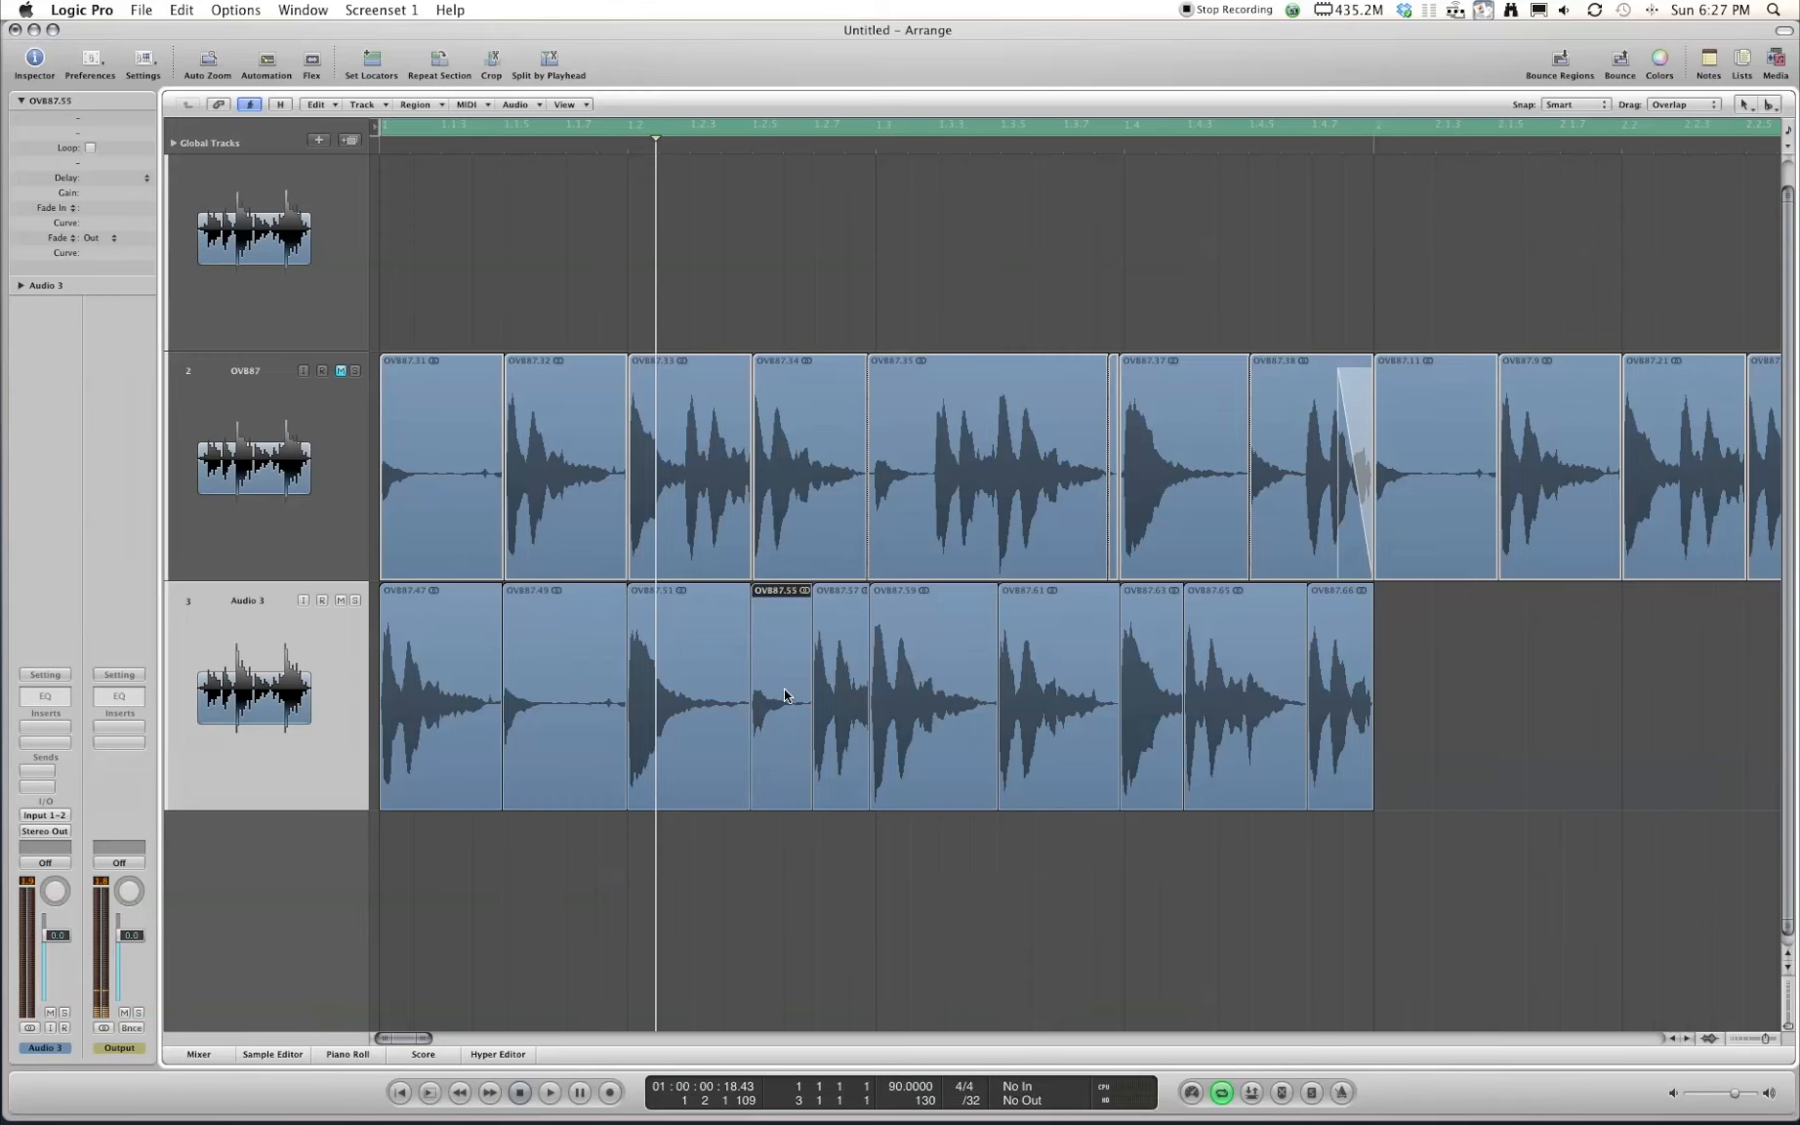
# Convert all Audio 3 slices to a new sampler track, with zones from regions, instrument name OVB87 and note range C-2 to G8
pyautogui.scroll(-10, 775, 685)
pyautogui.scroll(6, 774, 682)
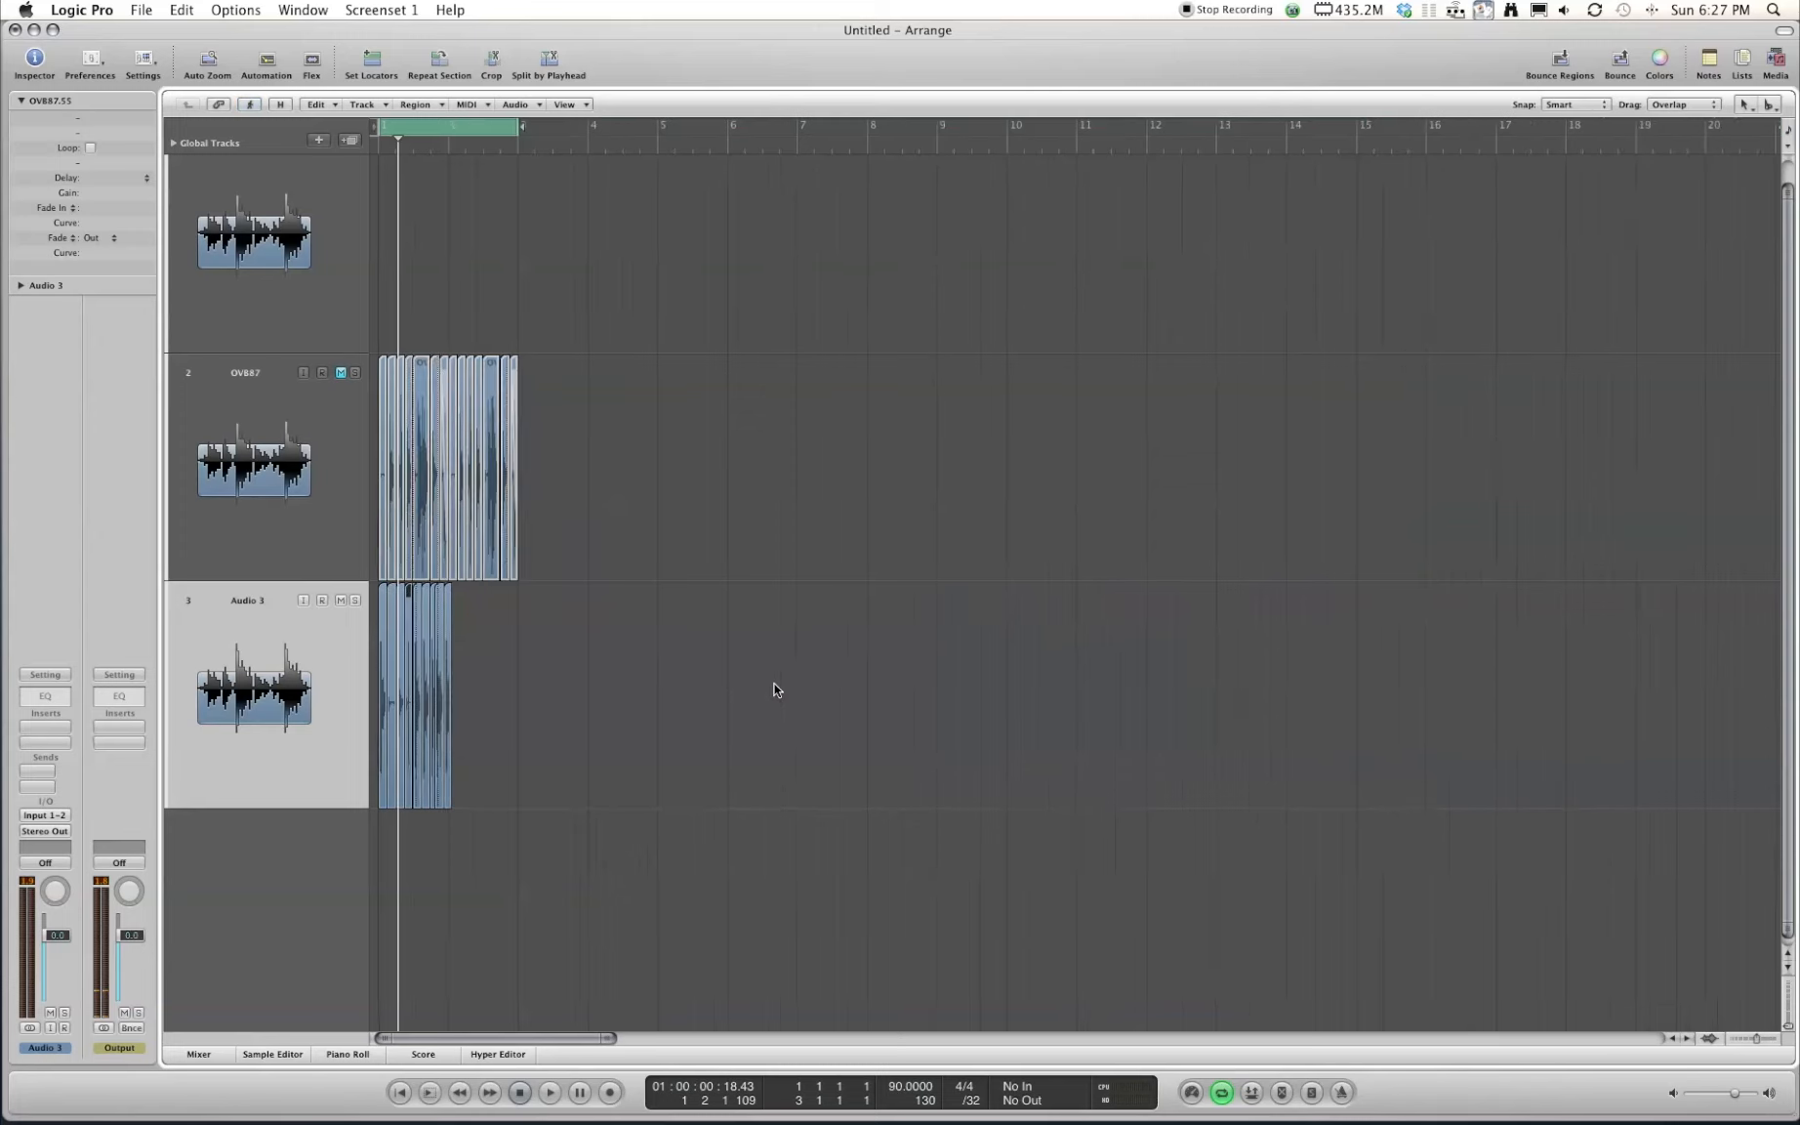
pyautogui.moveTo(889, 683); pyautogui.dragTo(86, 799)
pyautogui.rightClick(482, 659)
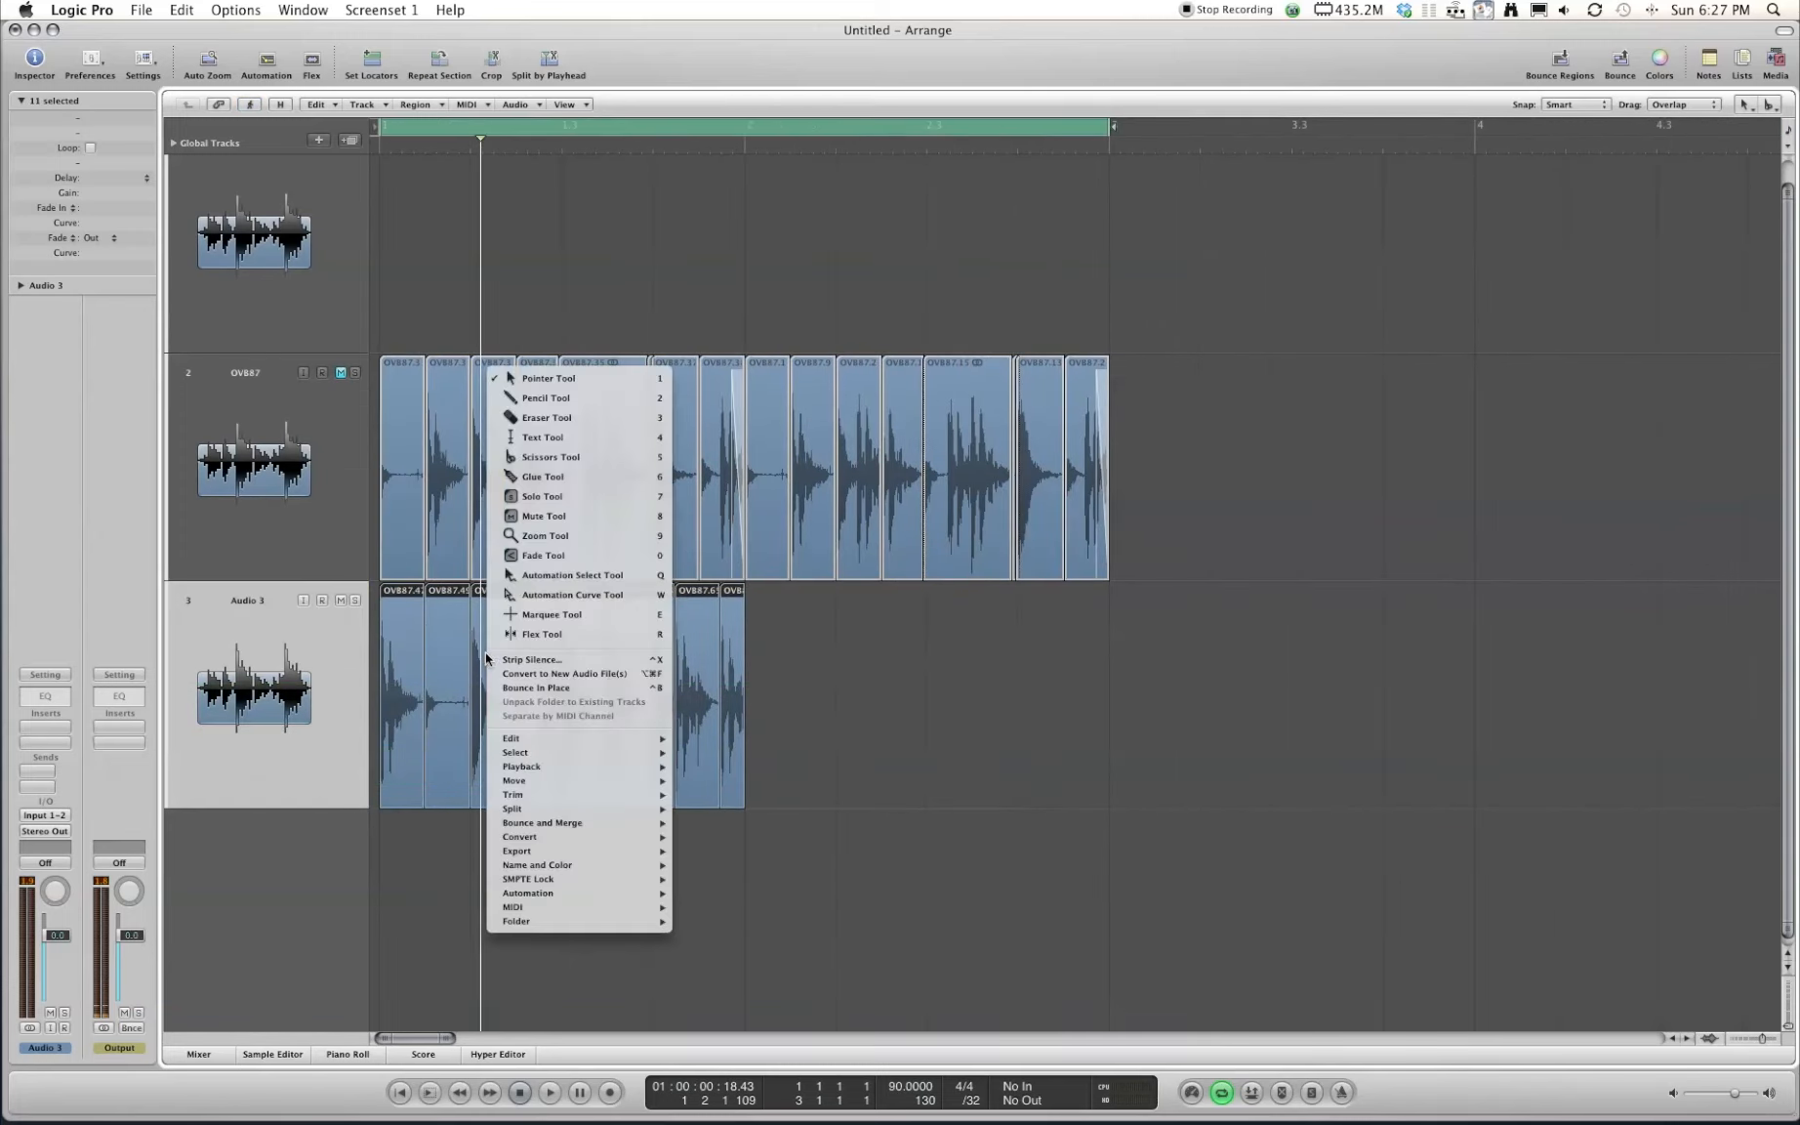
pyautogui.click(381, 685)
pyautogui.rightClick(447, 649)
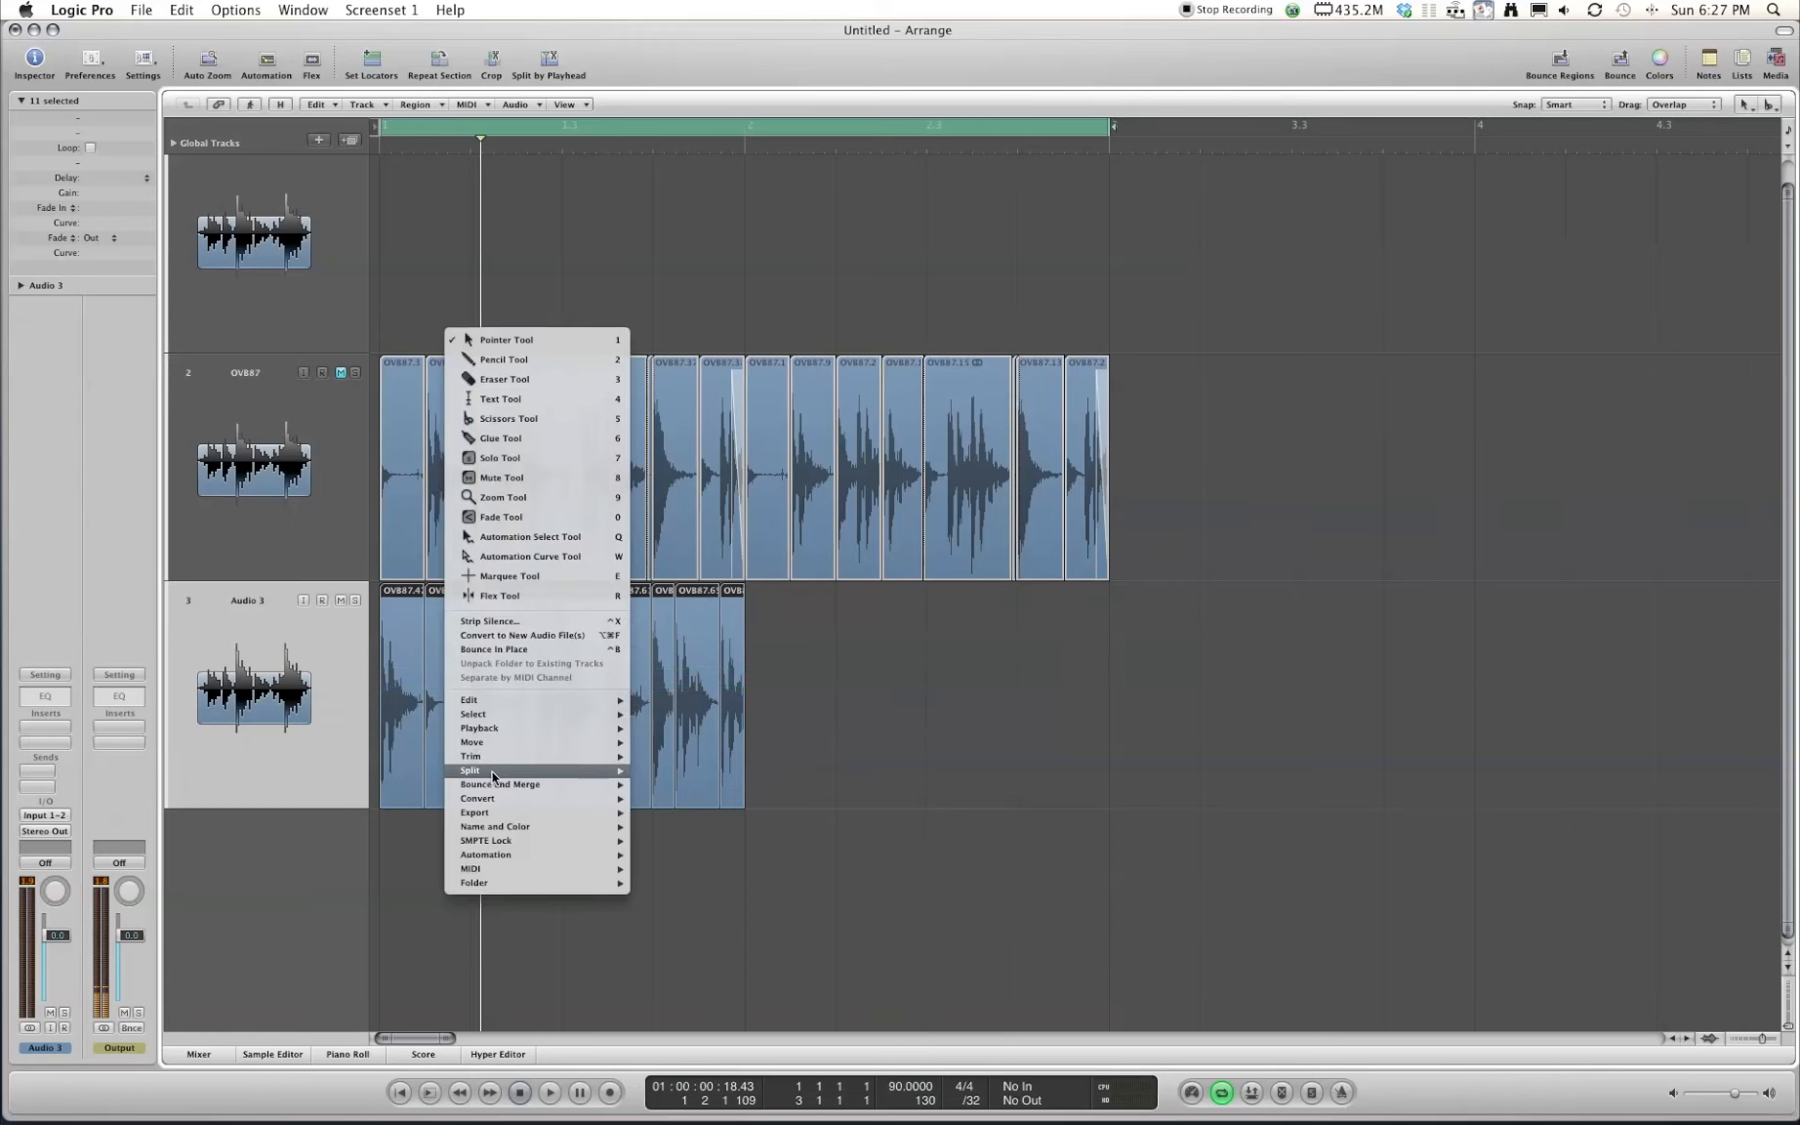
pyautogui.moveTo(494, 796)
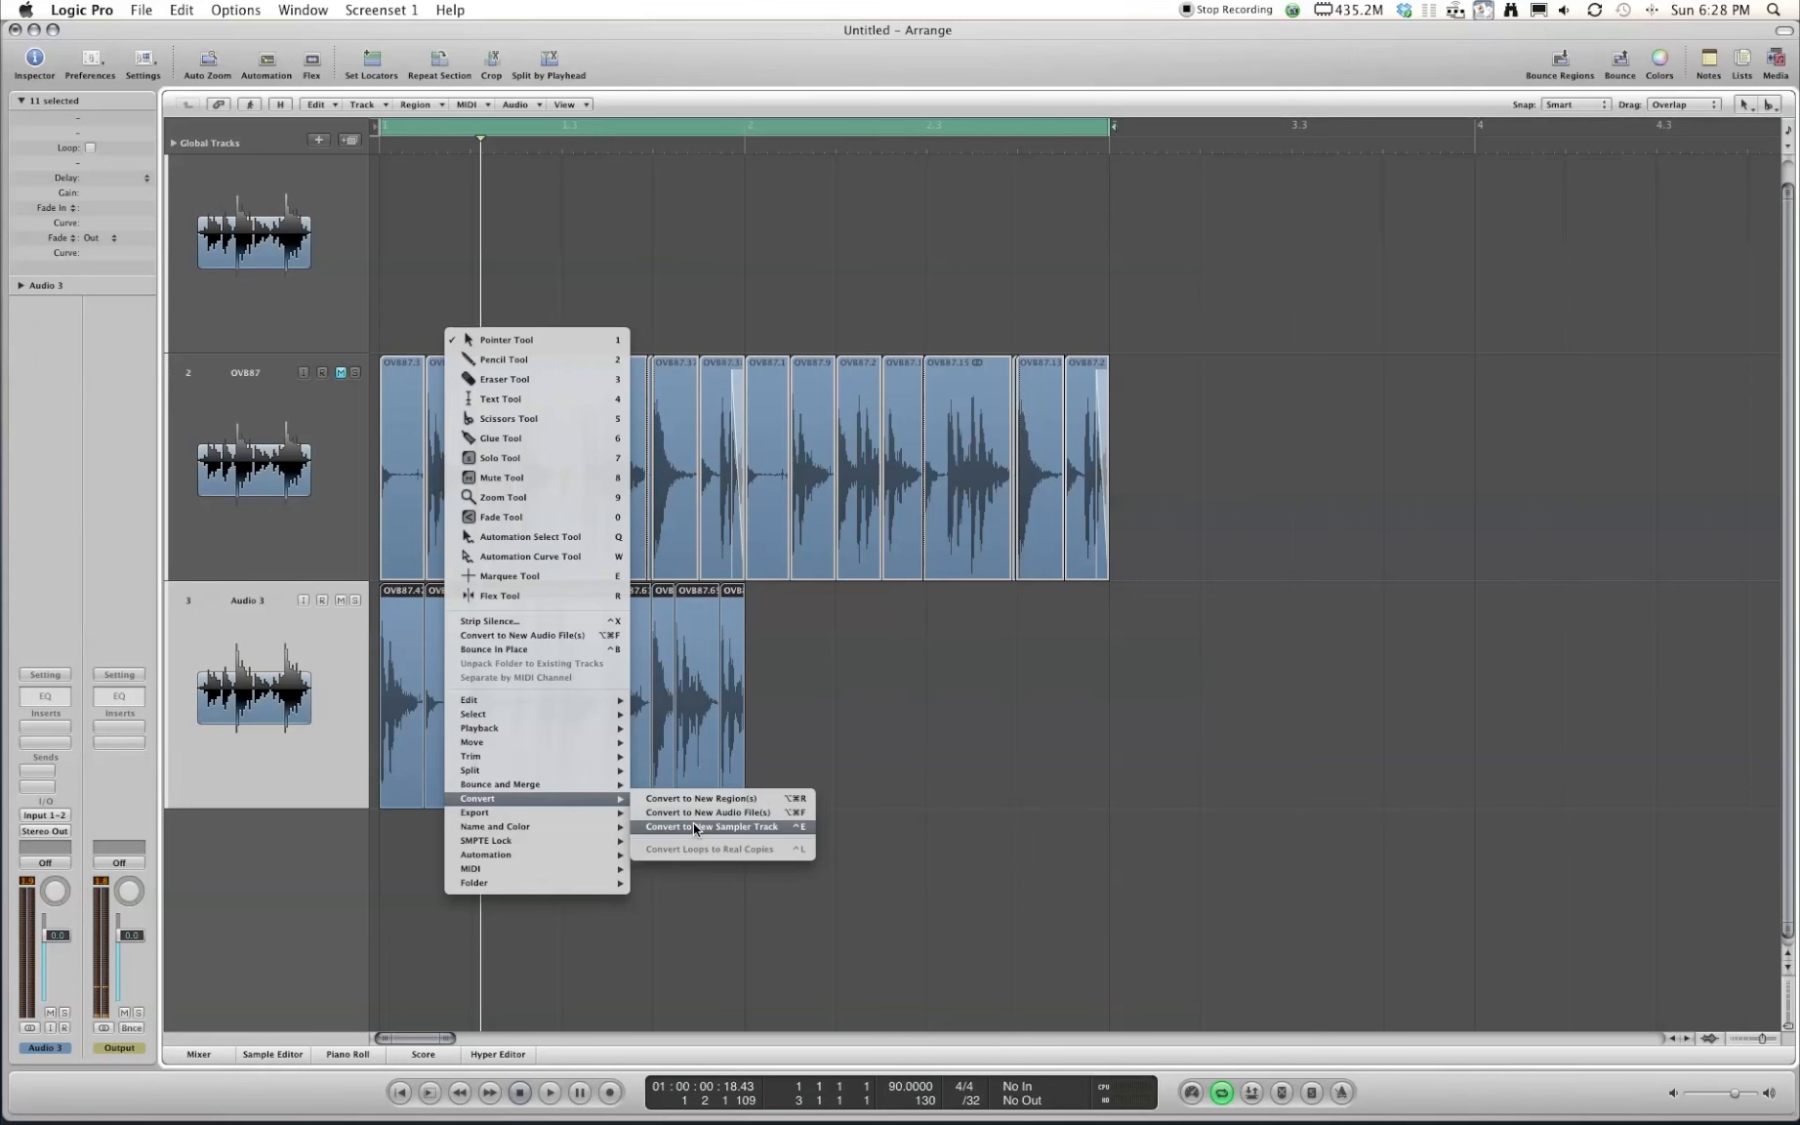
pyautogui.click(694, 825)
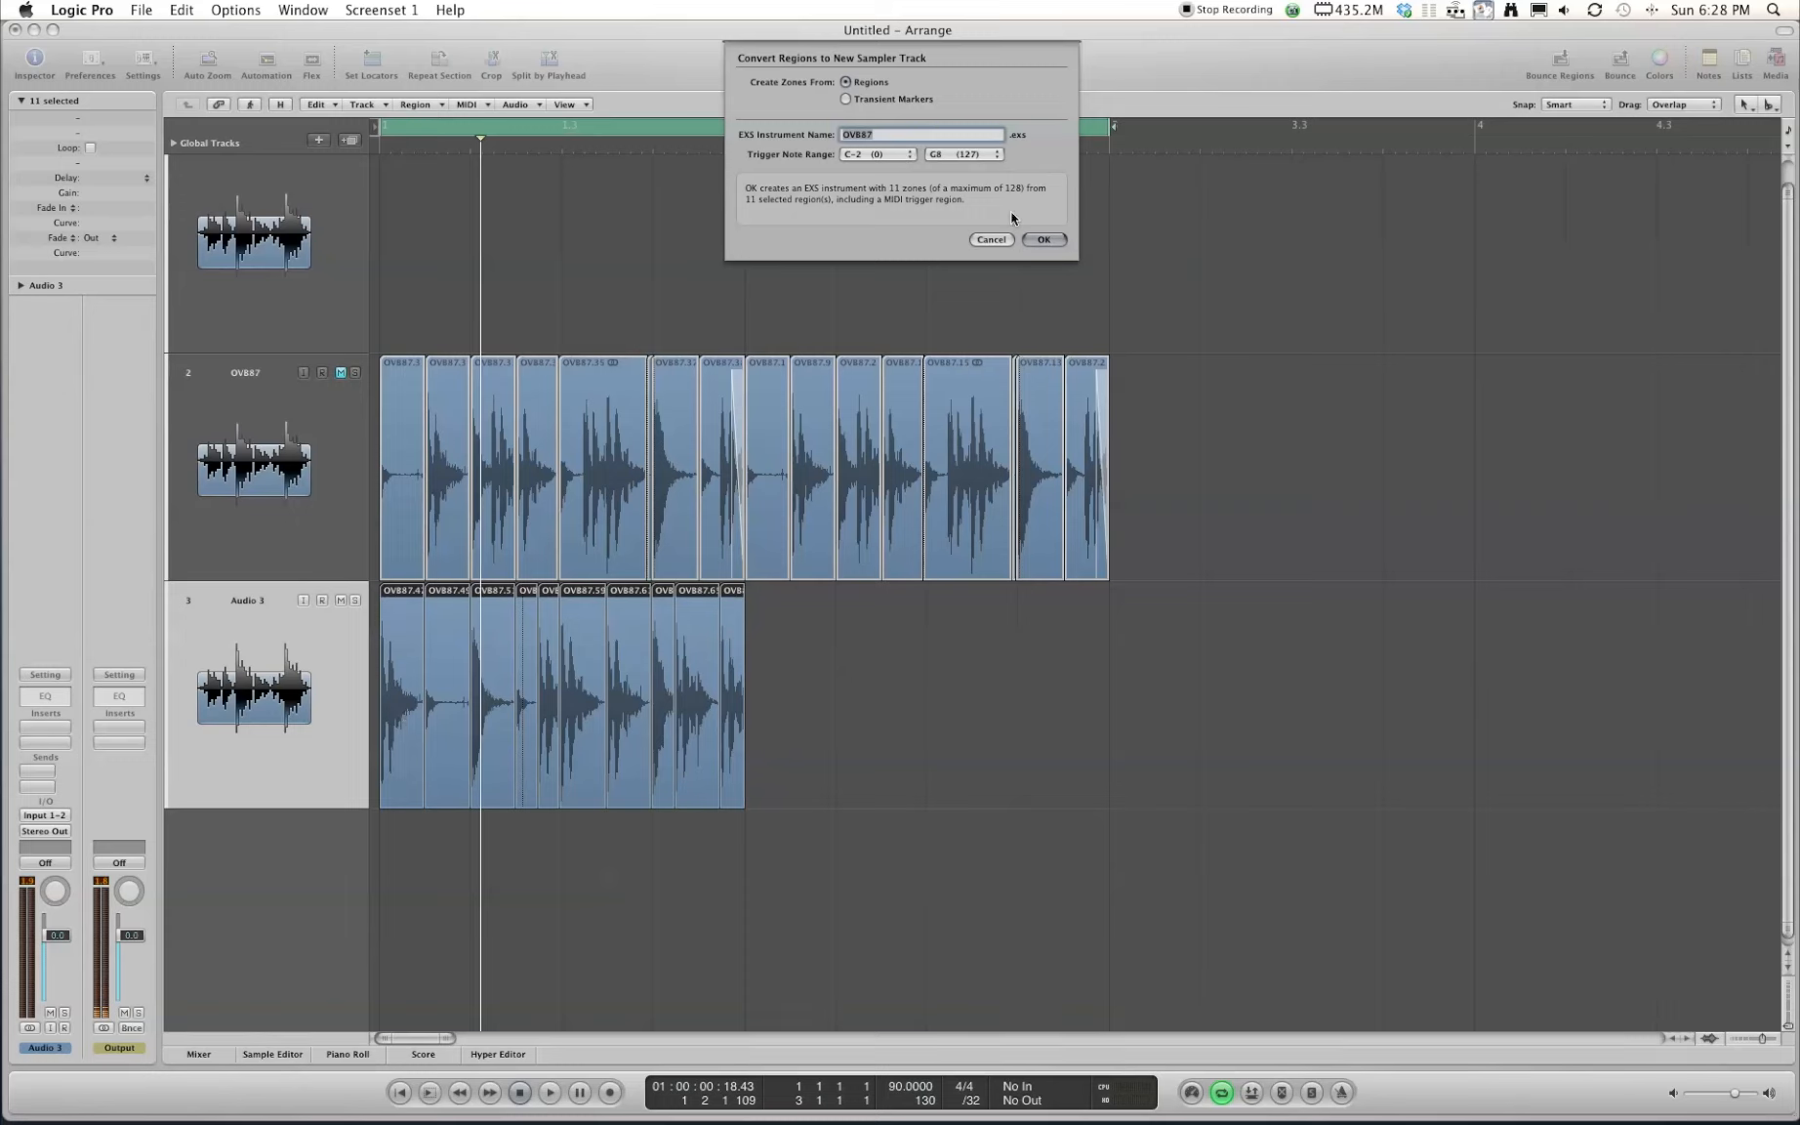
pyautogui.click(1049, 239)
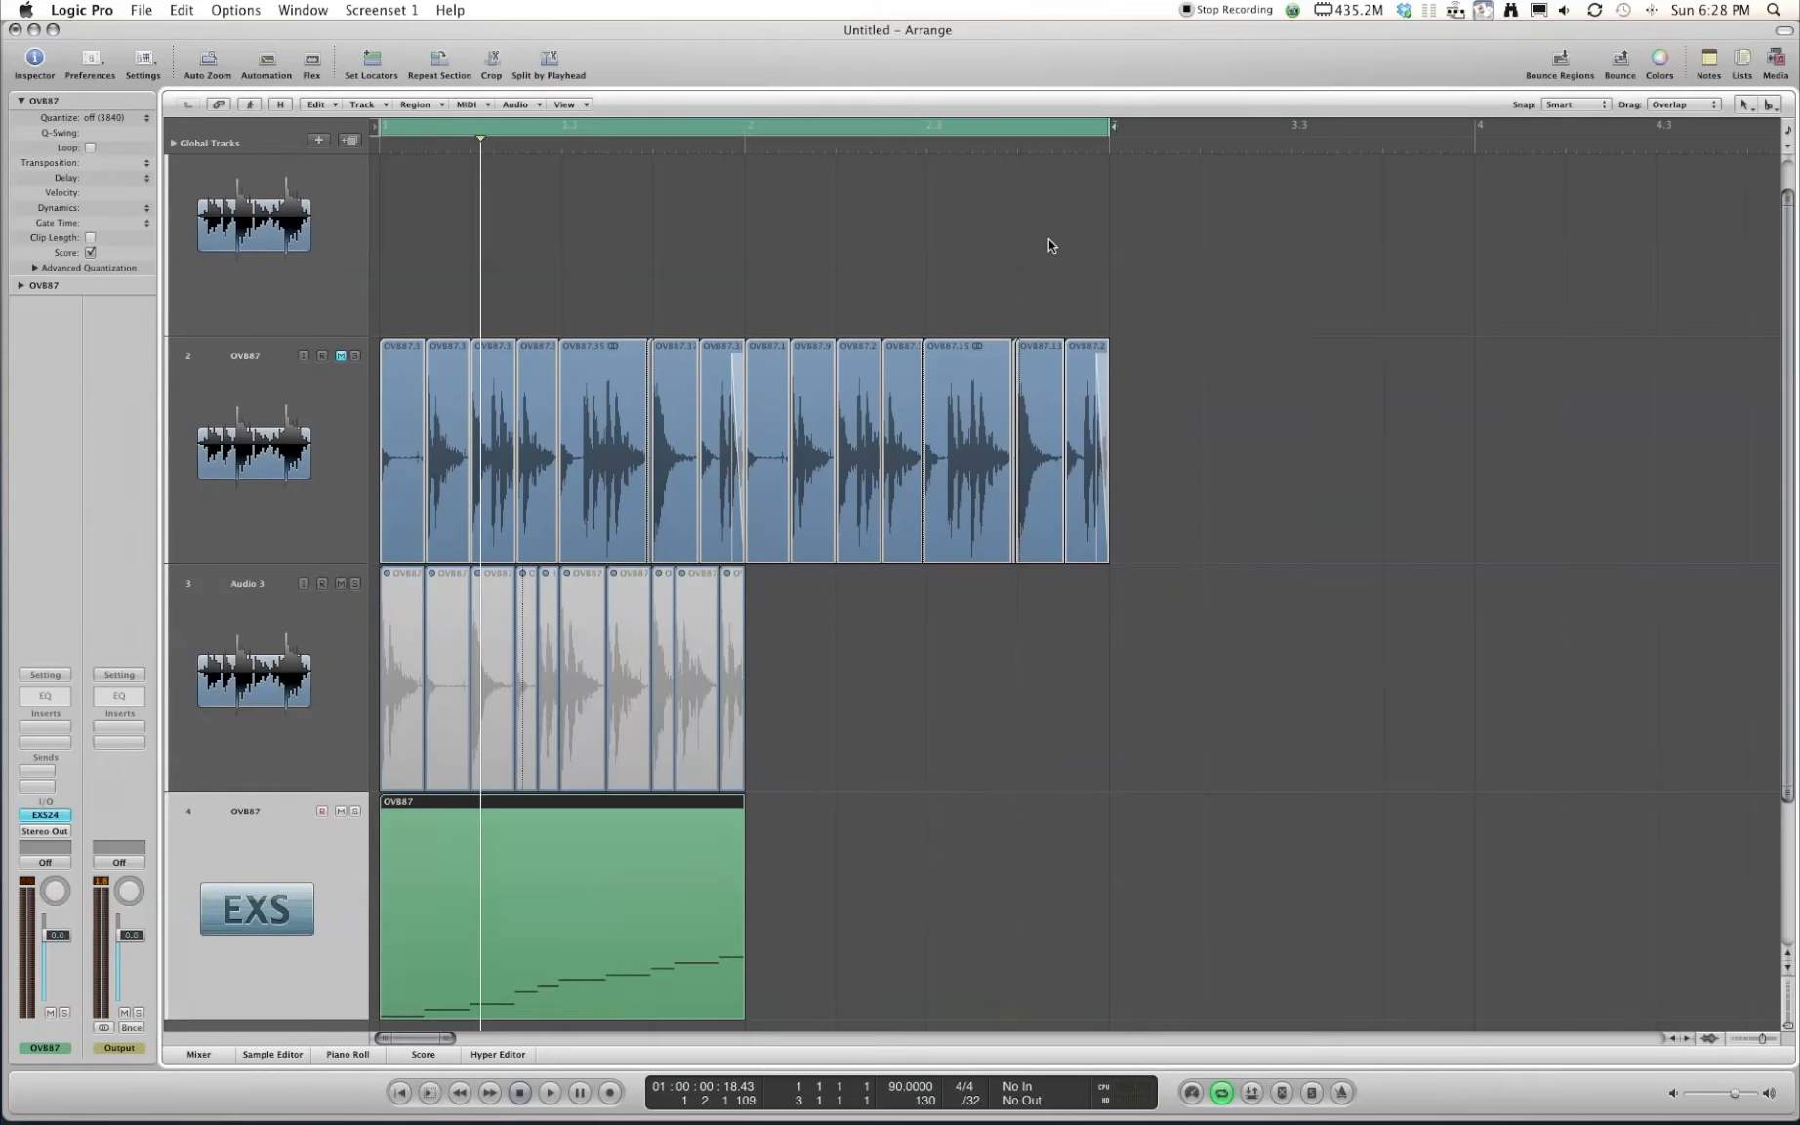
# Audition the MIDI trigger region on the new EXS24 track
pyautogui.scroll(-5, 669, 724)
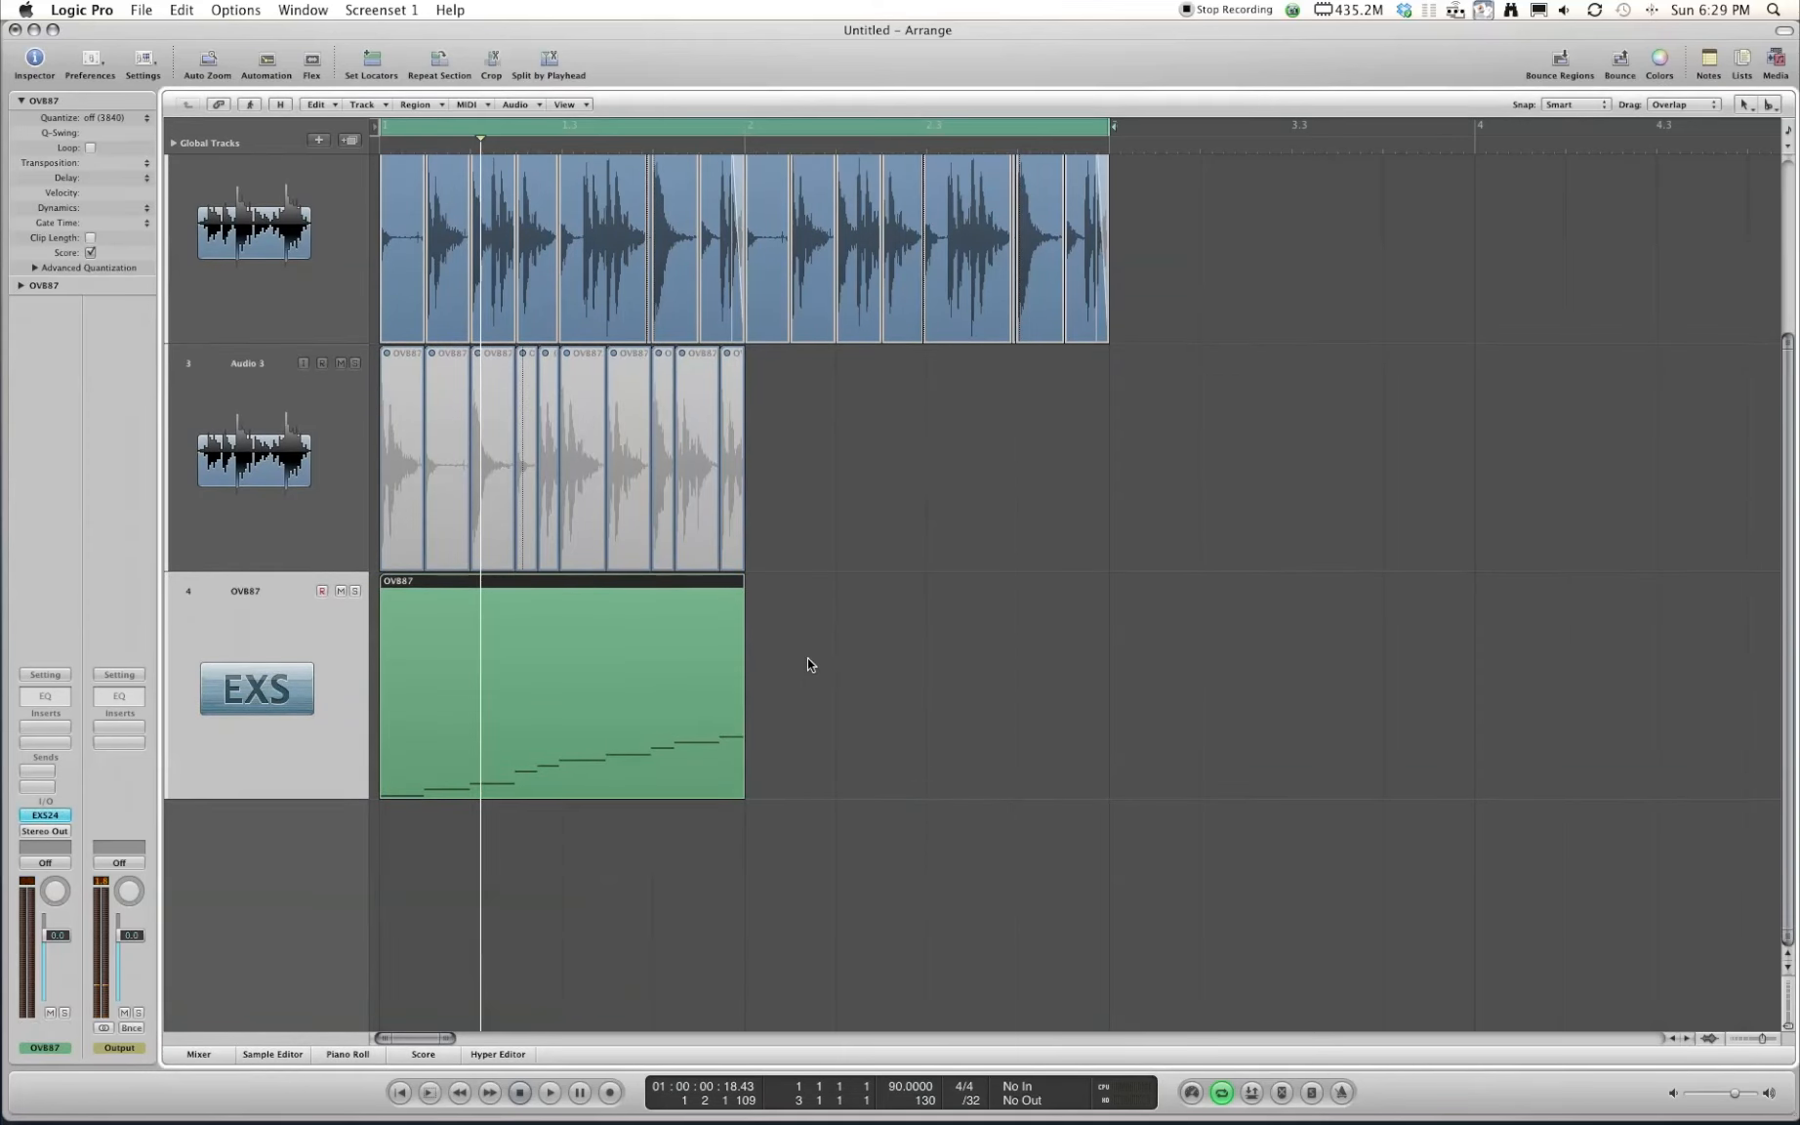
pyautogui.press('super+Right')
pyautogui.press('super+Right')
pyautogui.press('super+Right')
pyautogui.press('super+Right')
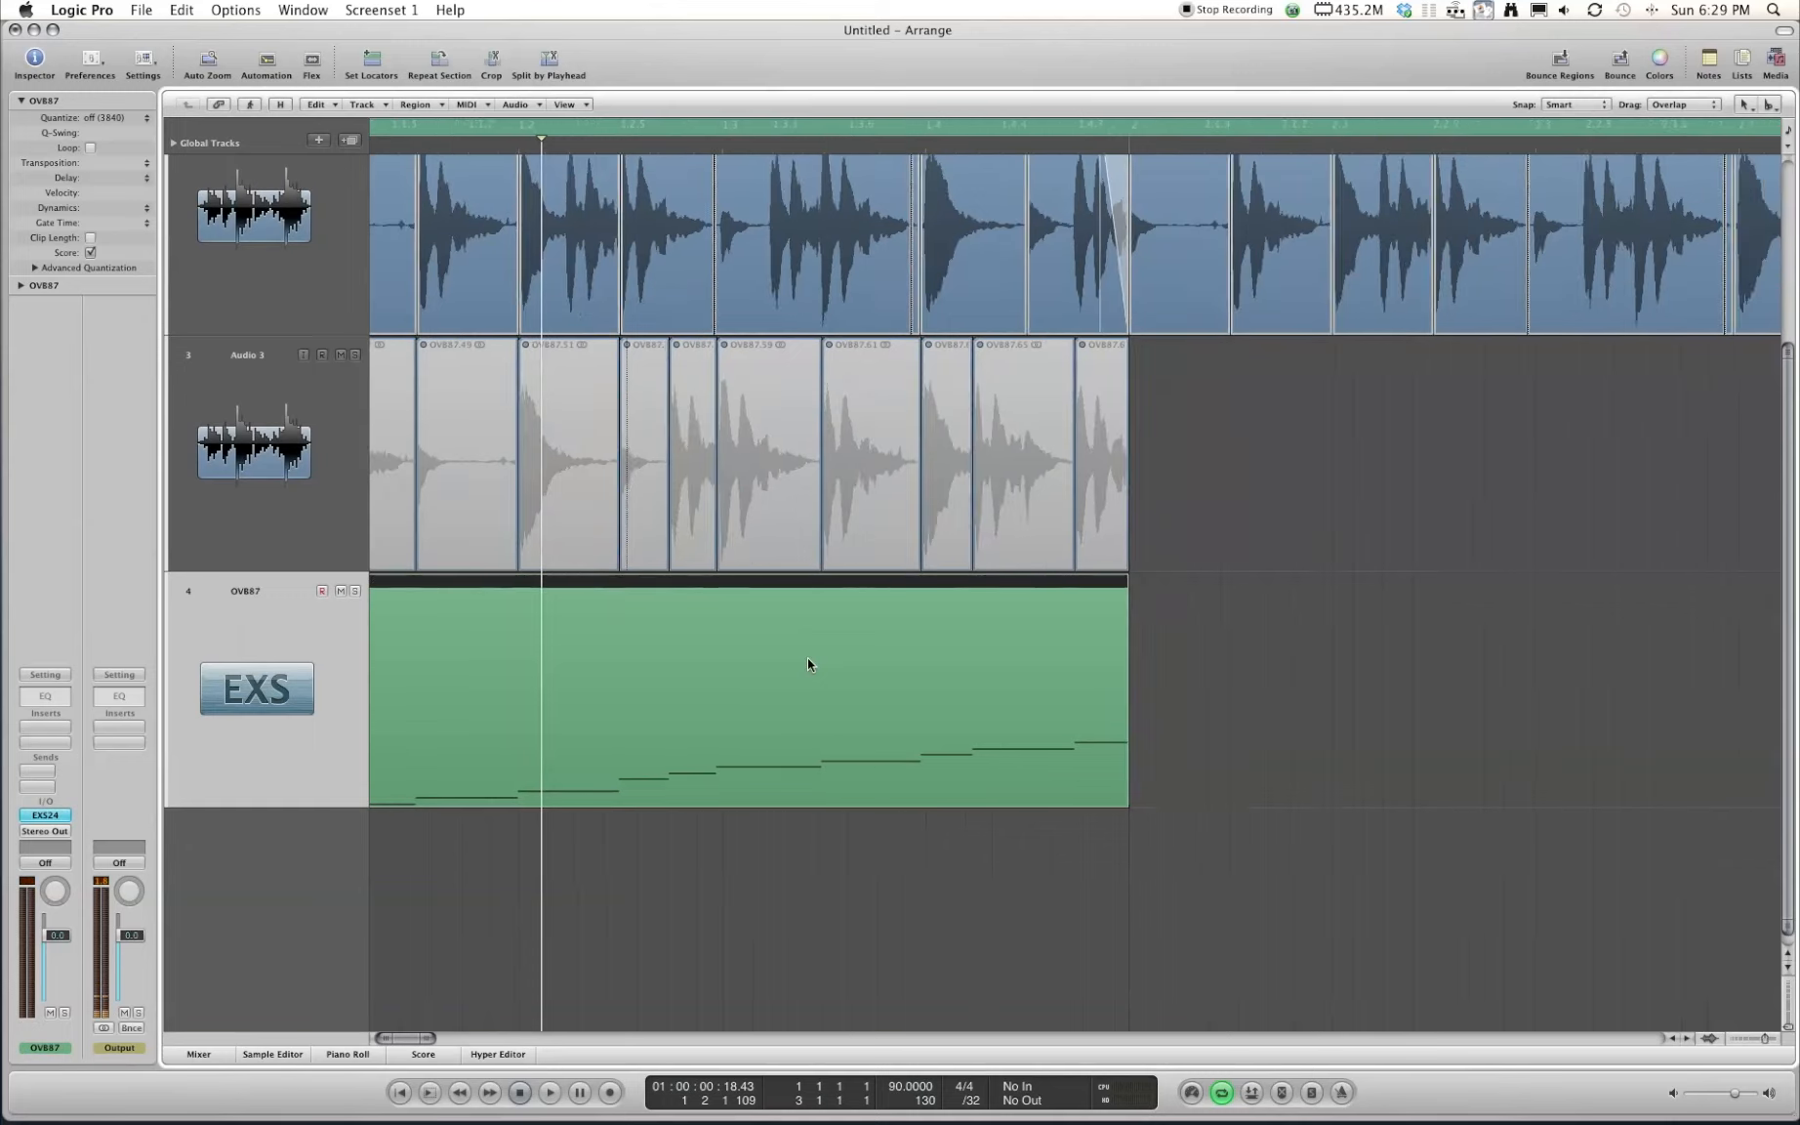
pyautogui.press('super+Left')
pyautogui.press('super+Left')
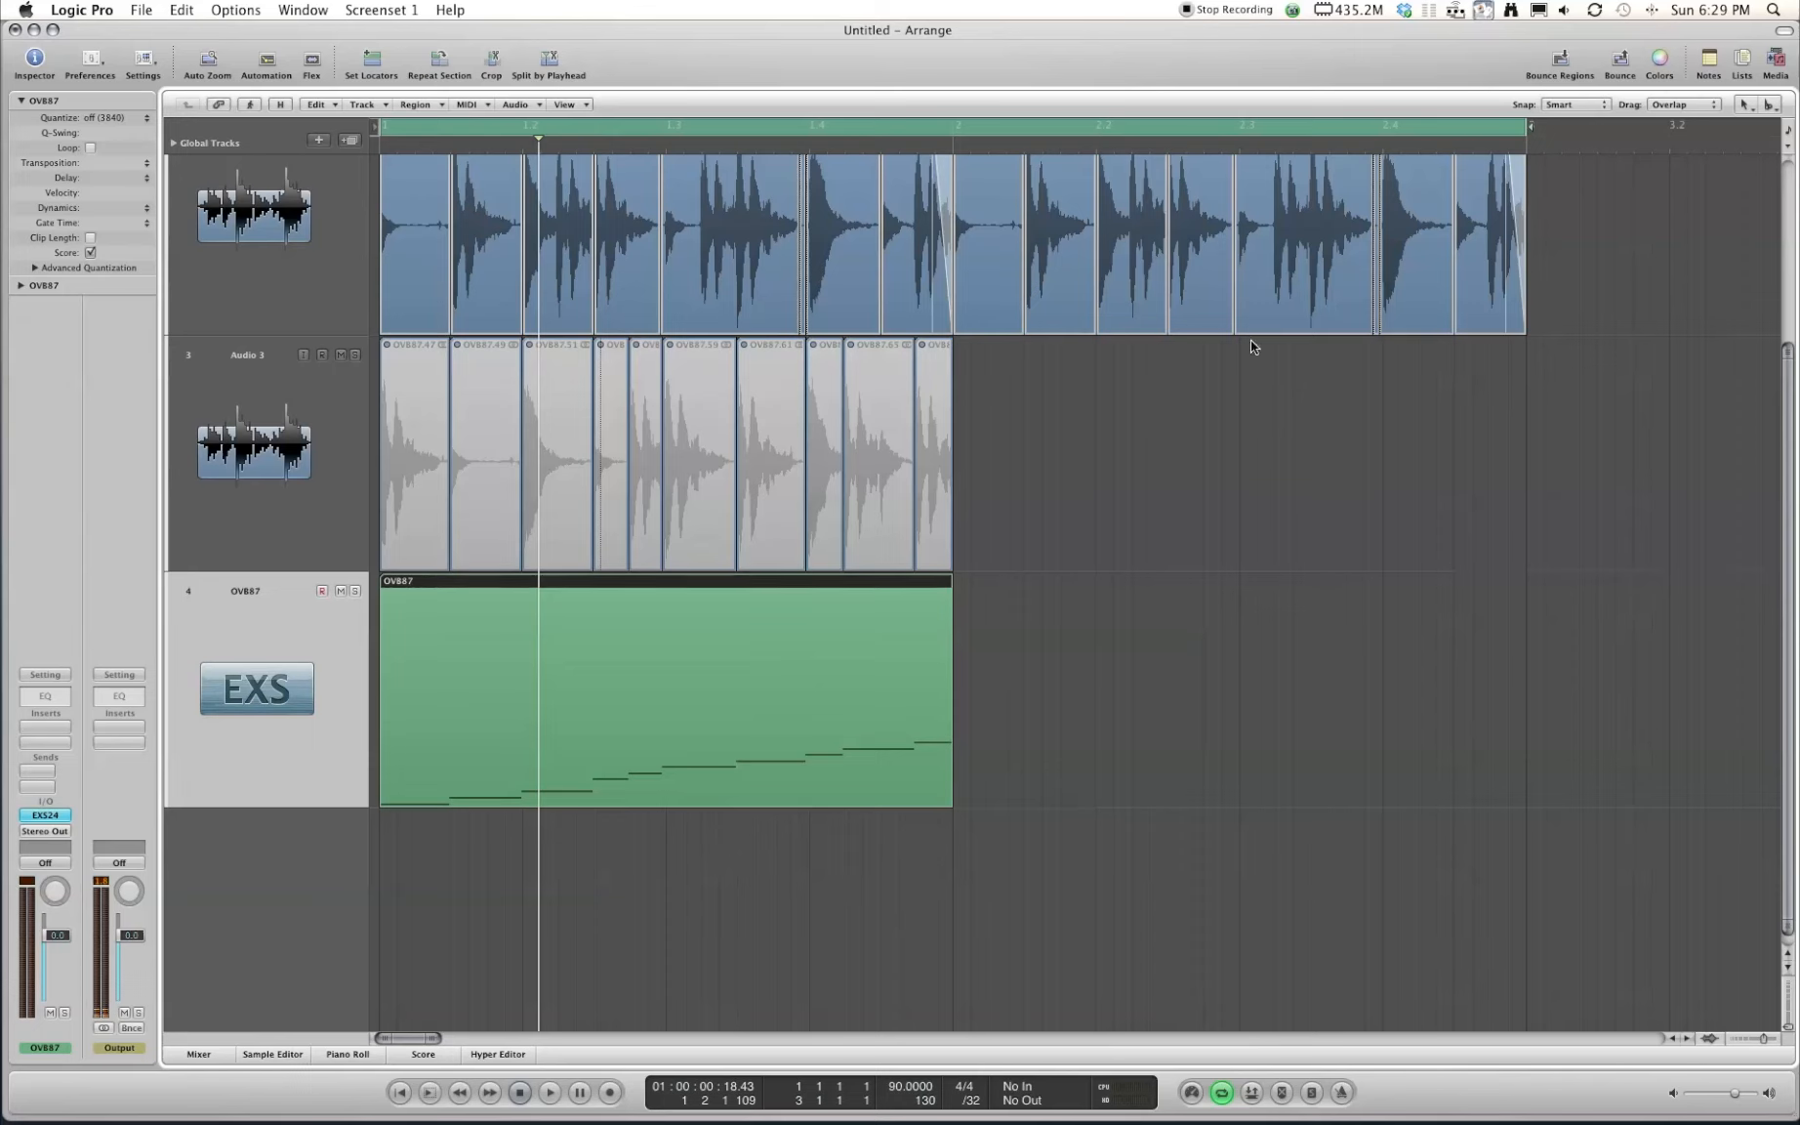
pyautogui.press('space')
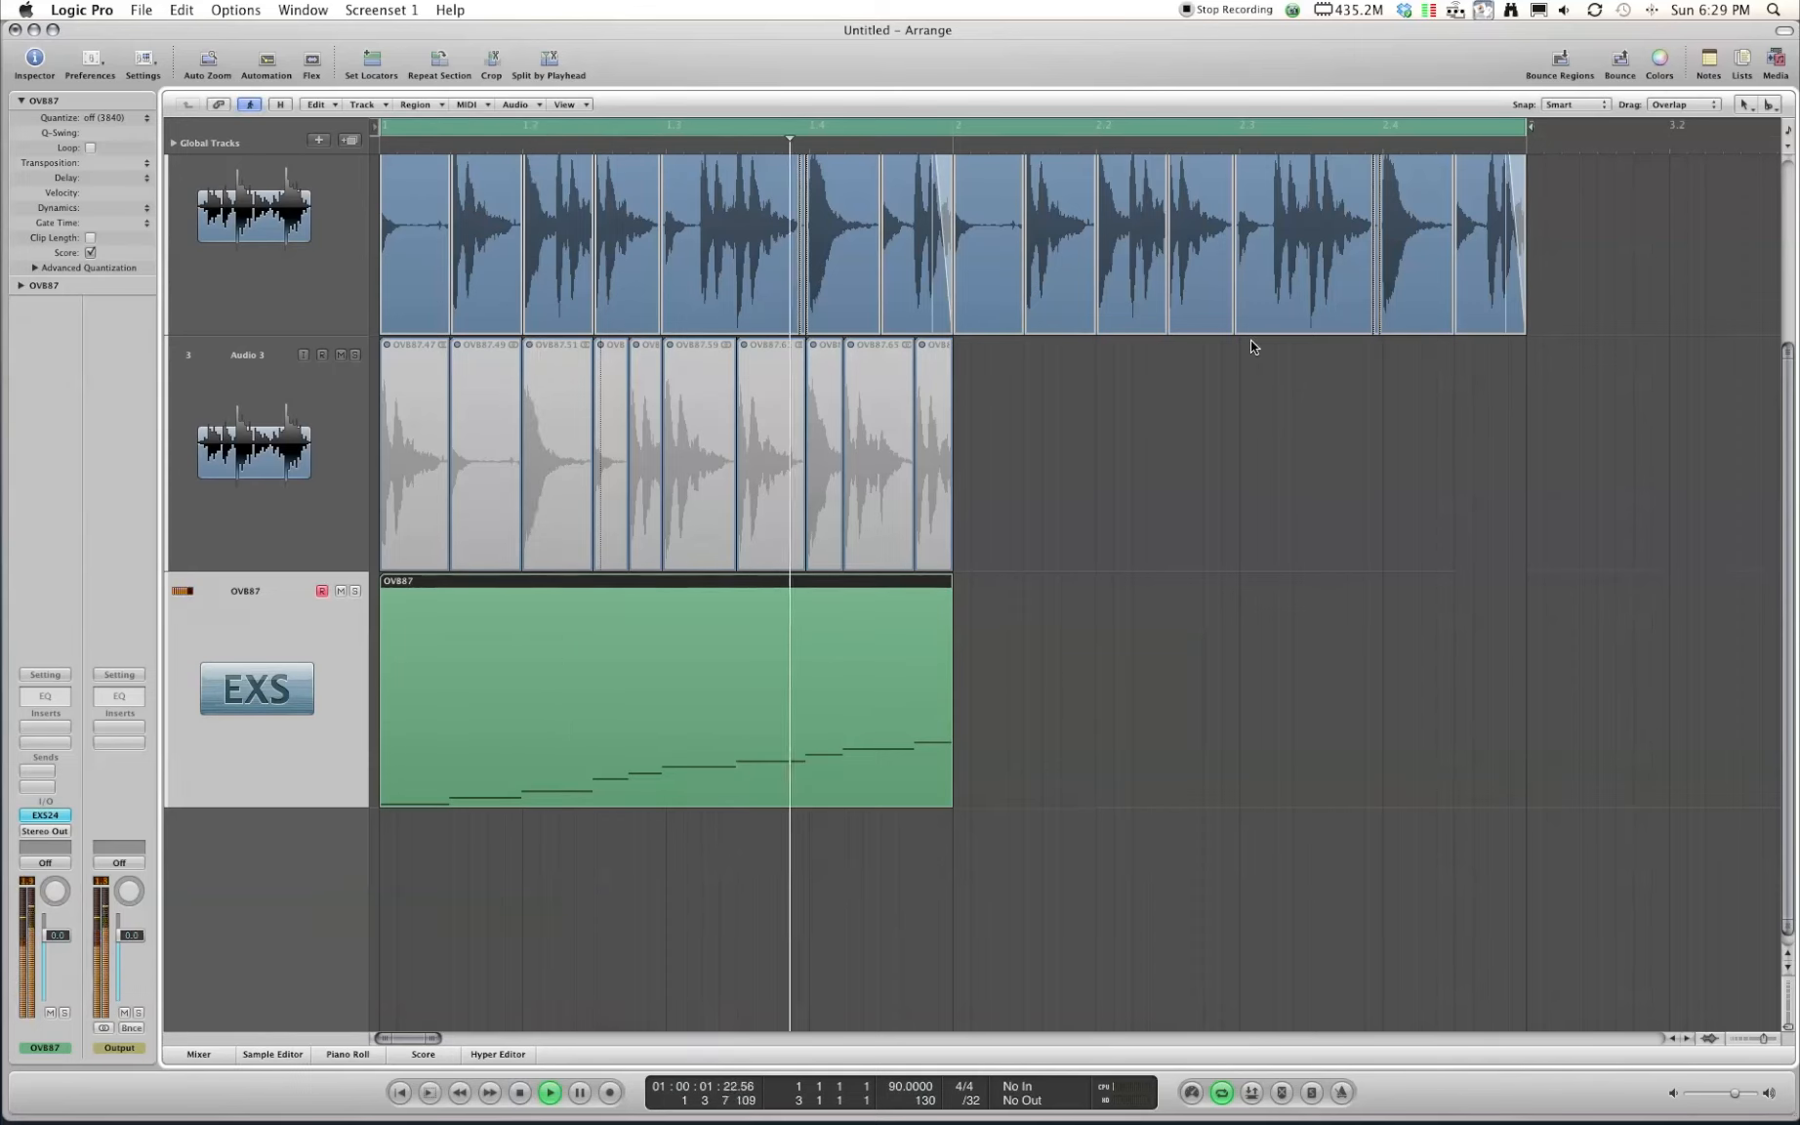
pyautogui.press('space')
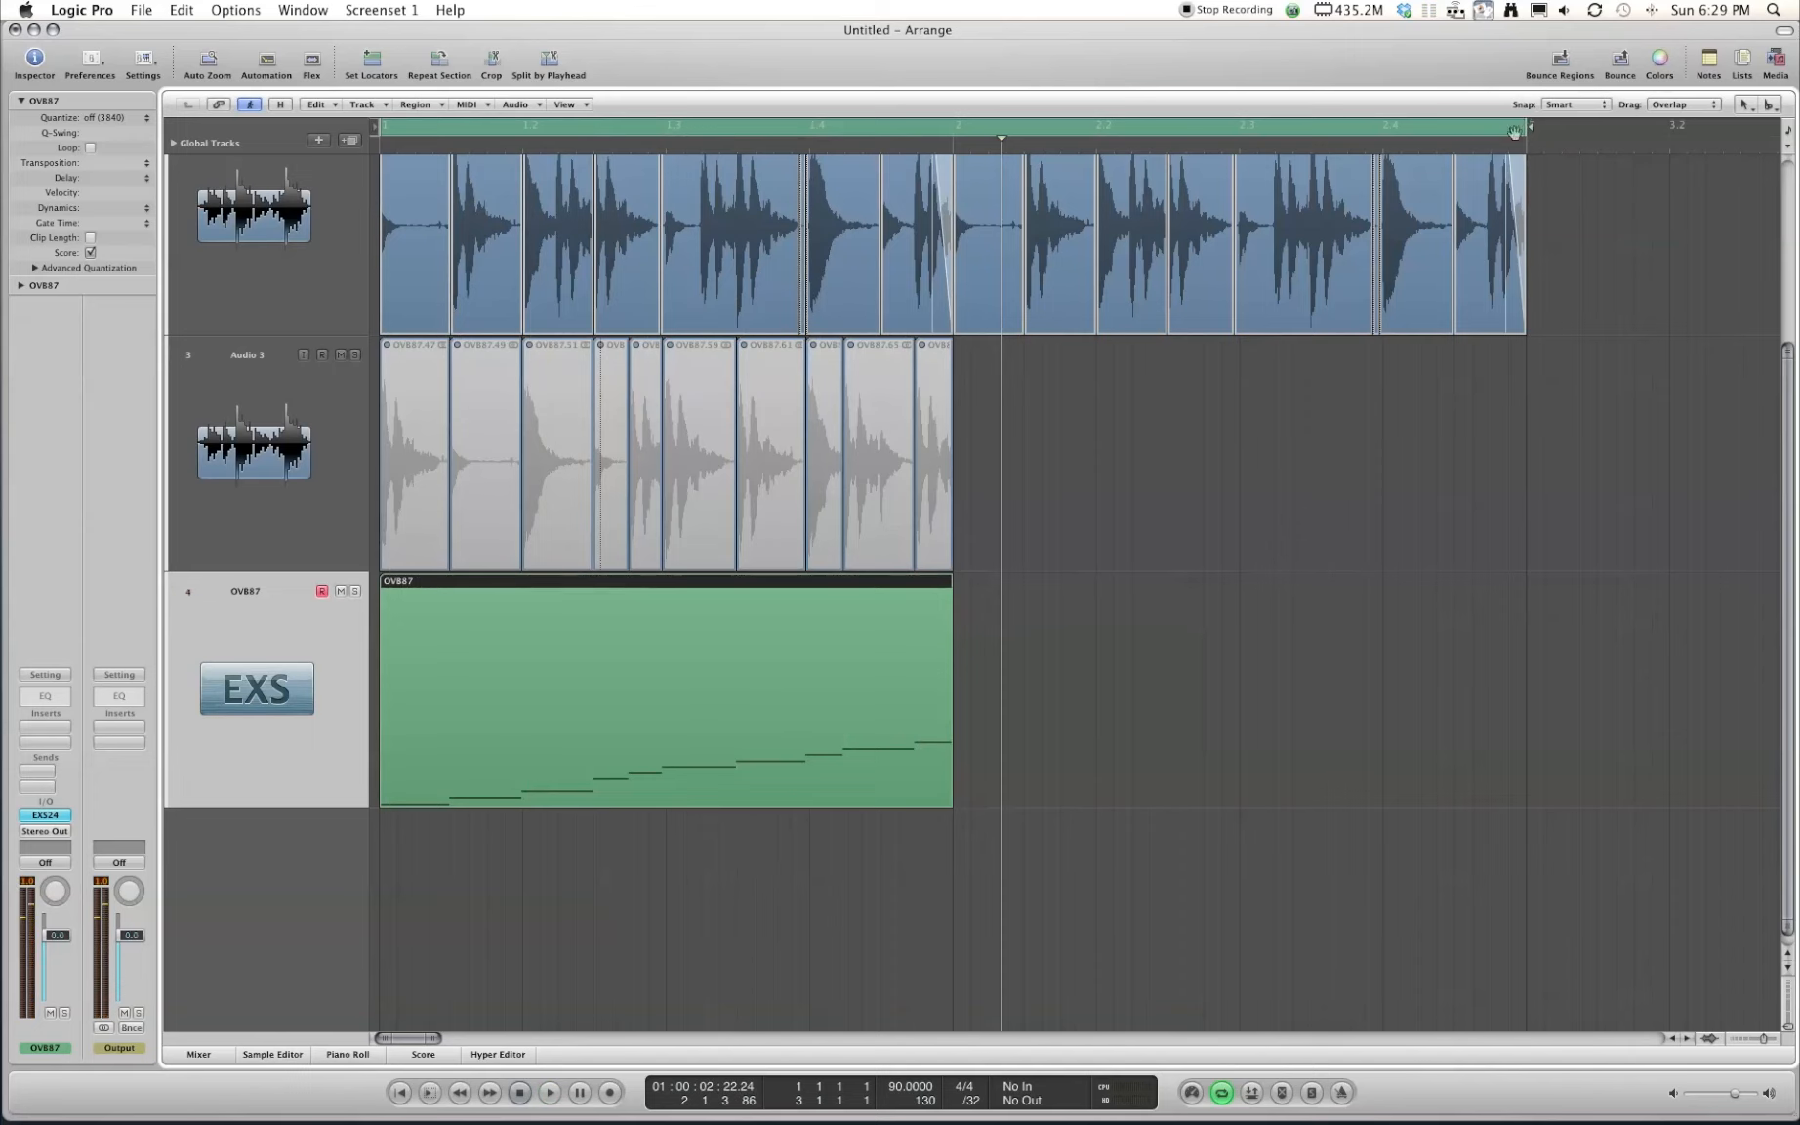
# Copy the MIDI trigger region on the EXS24 track to bar 2 and play the two-bar pattern
pyautogui.moveTo(487, 603); pyautogui.dragTo(1001, 613)
pyautogui.press('space')
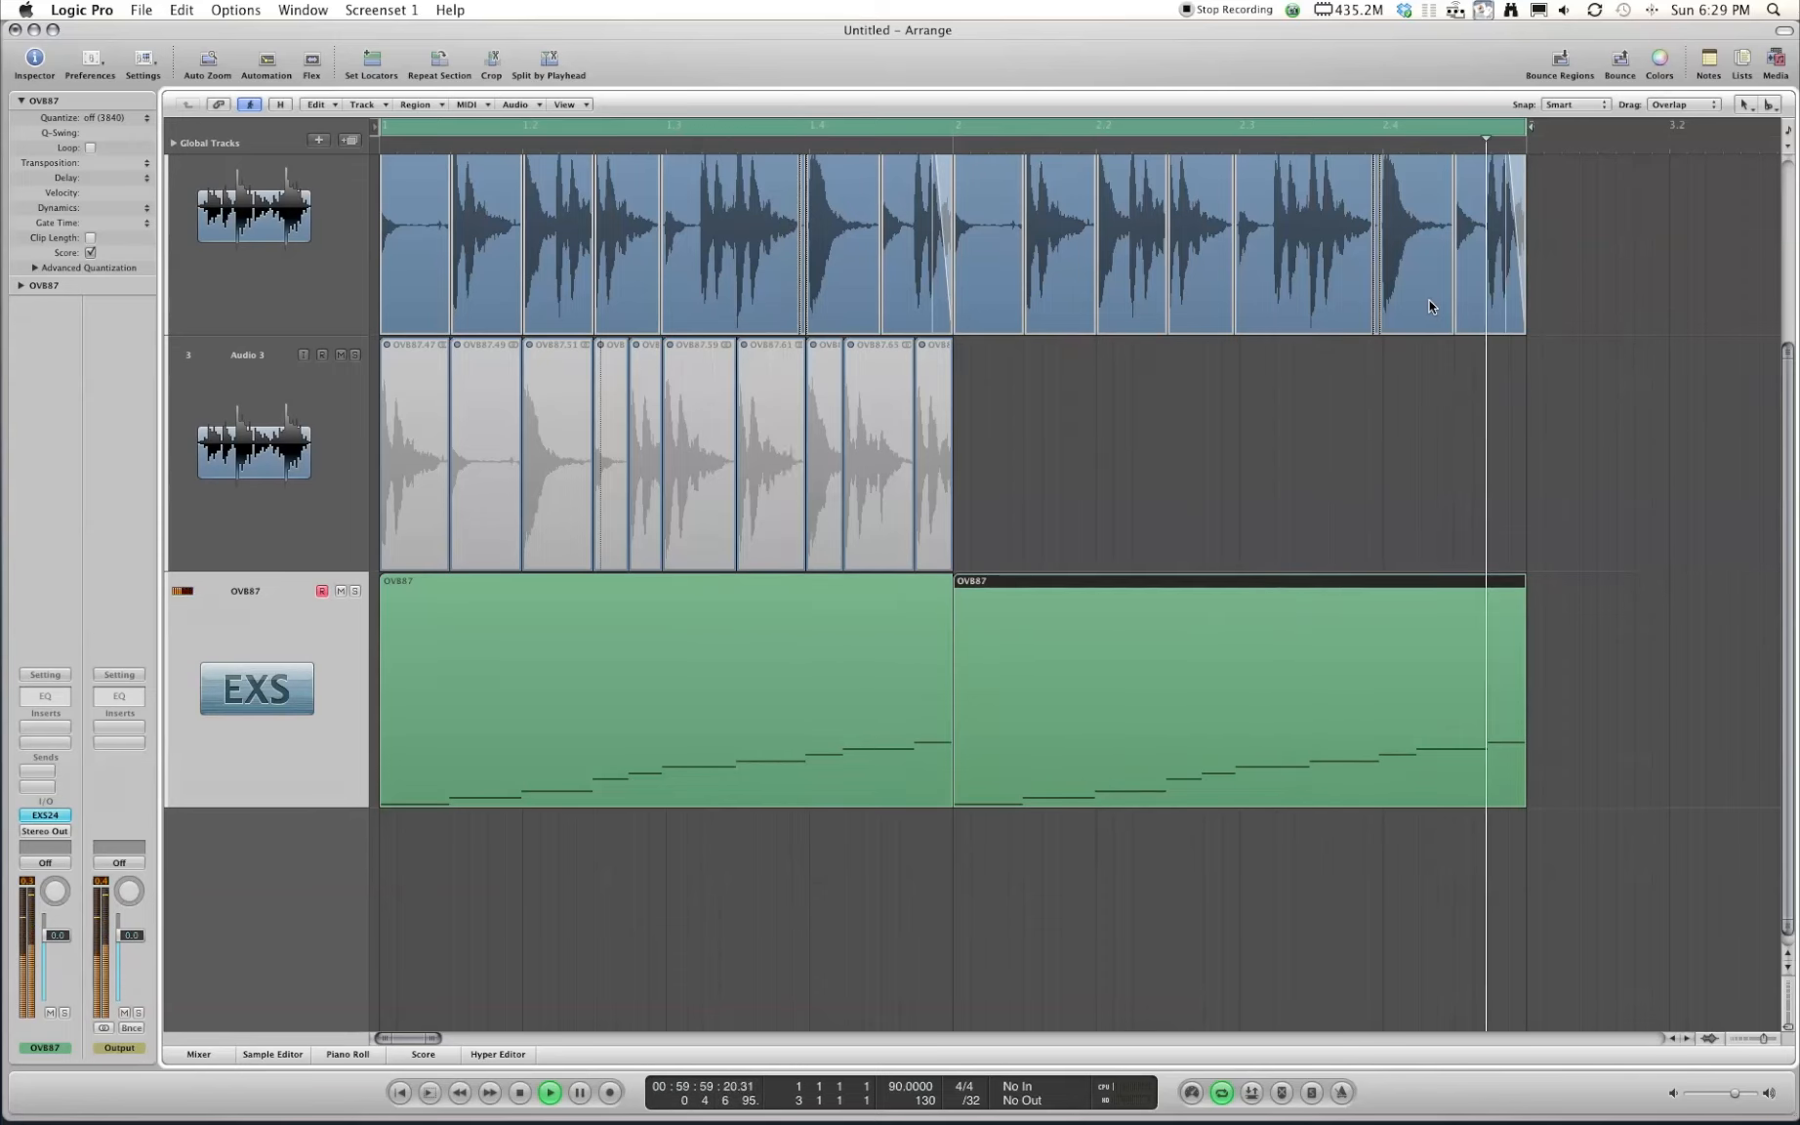
pyautogui.press('space')
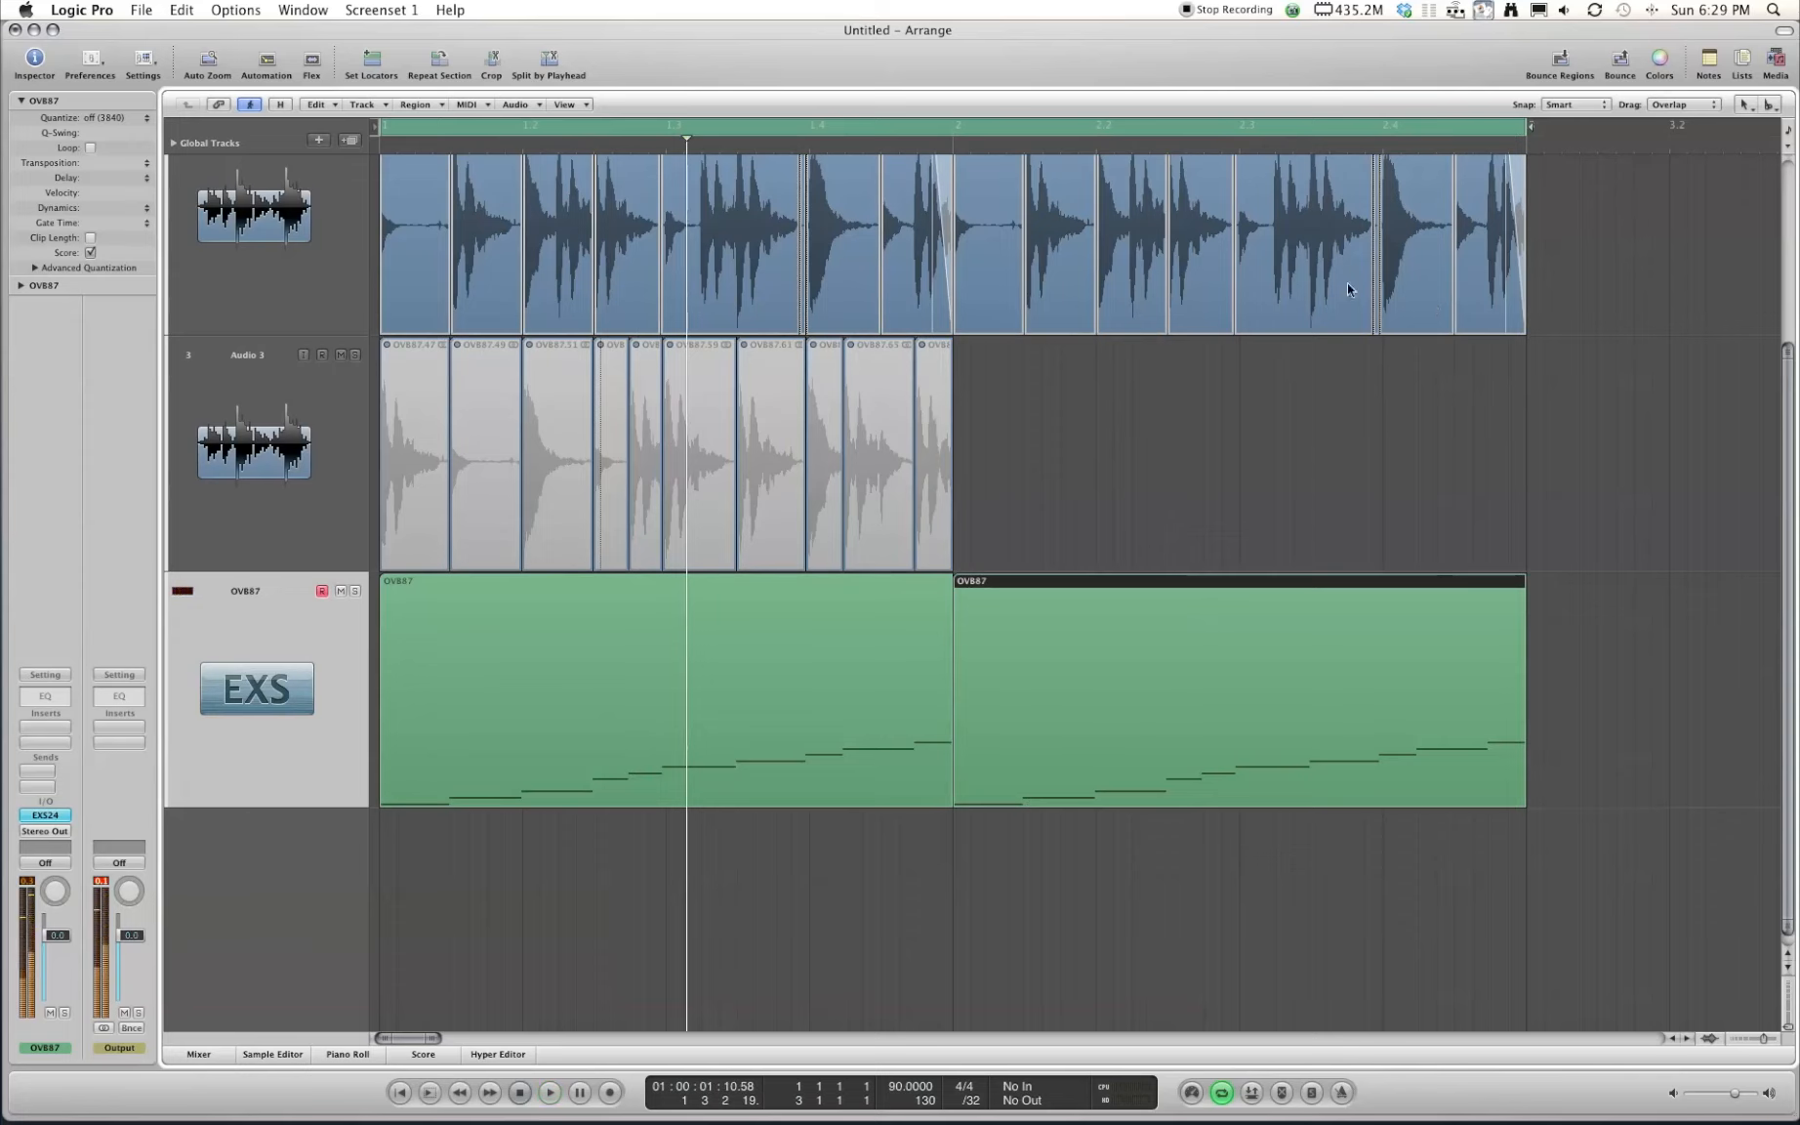
# Try 1/16-Note quantization on both EXS24 MIDI regions, audition it, and undo the quantization
pyautogui.moveTo(1568, 660); pyautogui.dragTo(587, 700)
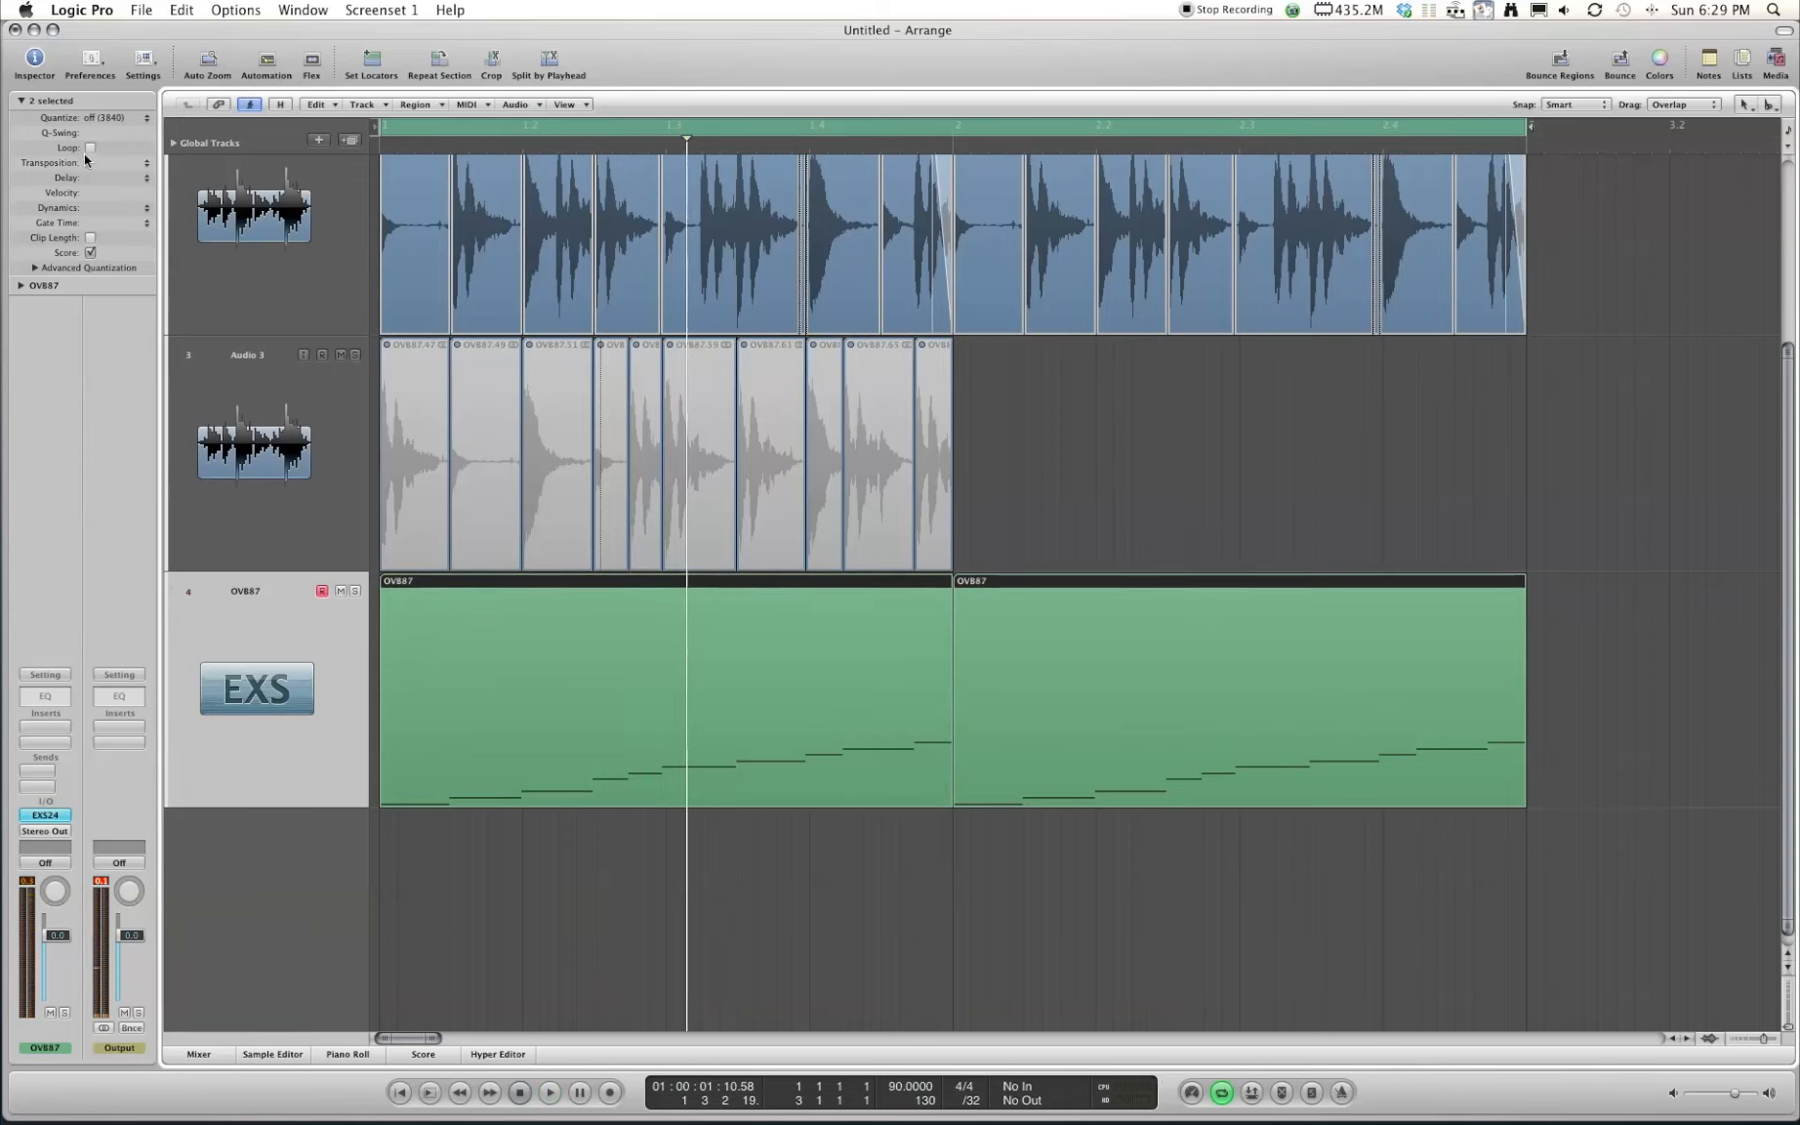
pyautogui.click(110, 114)
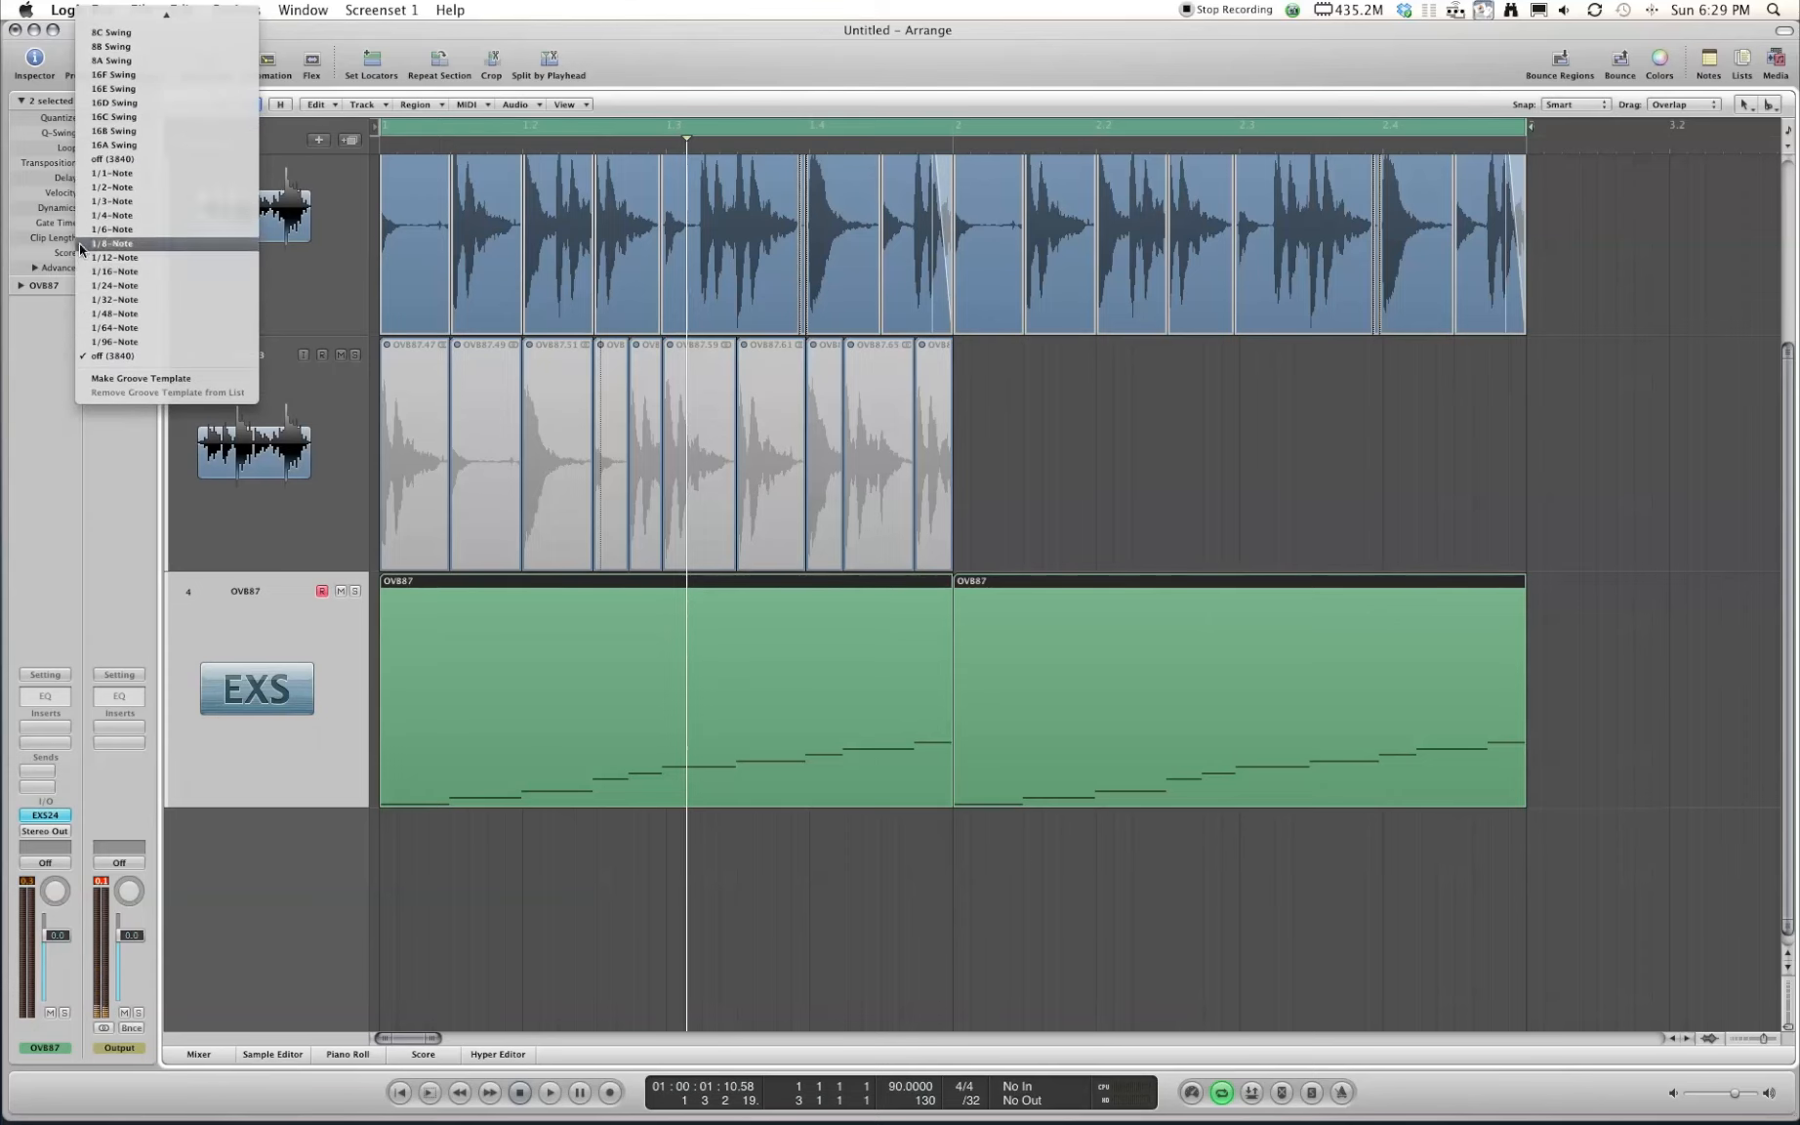
pyautogui.click(81, 269)
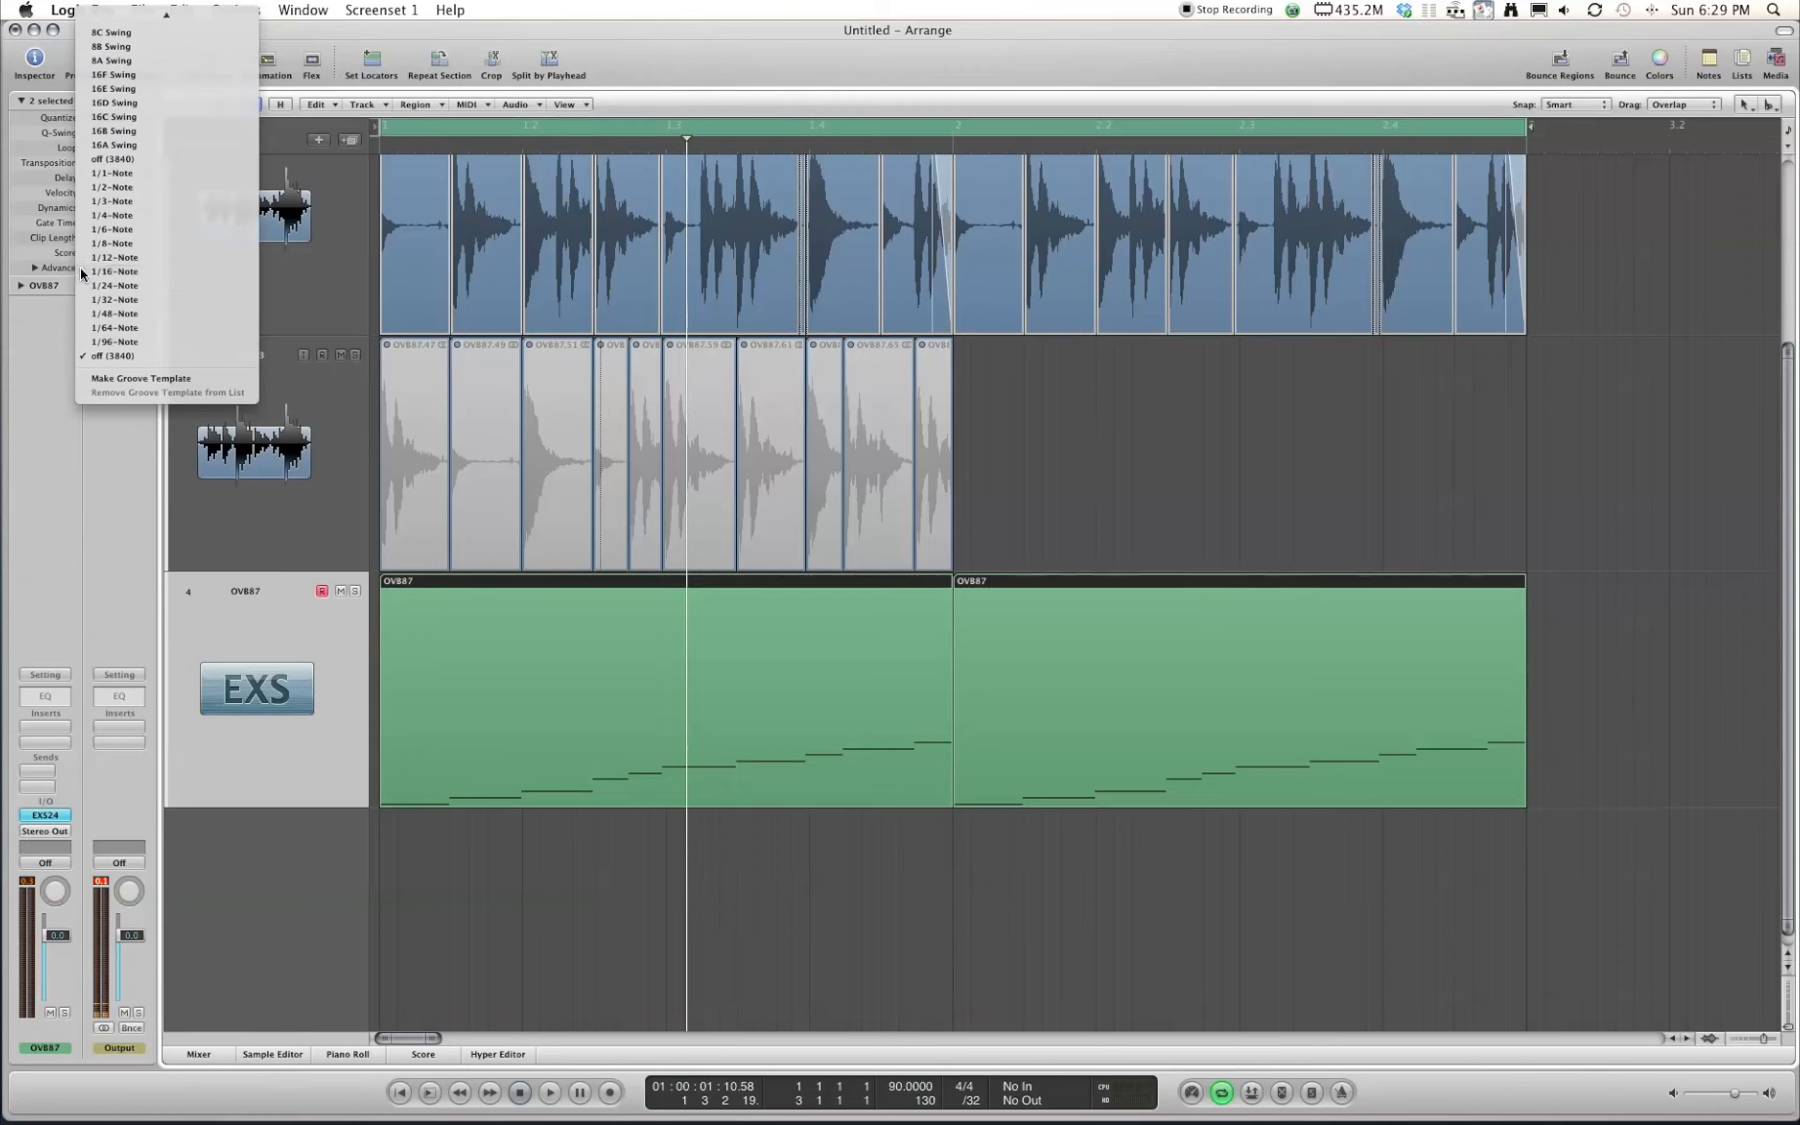
pyautogui.press('space')
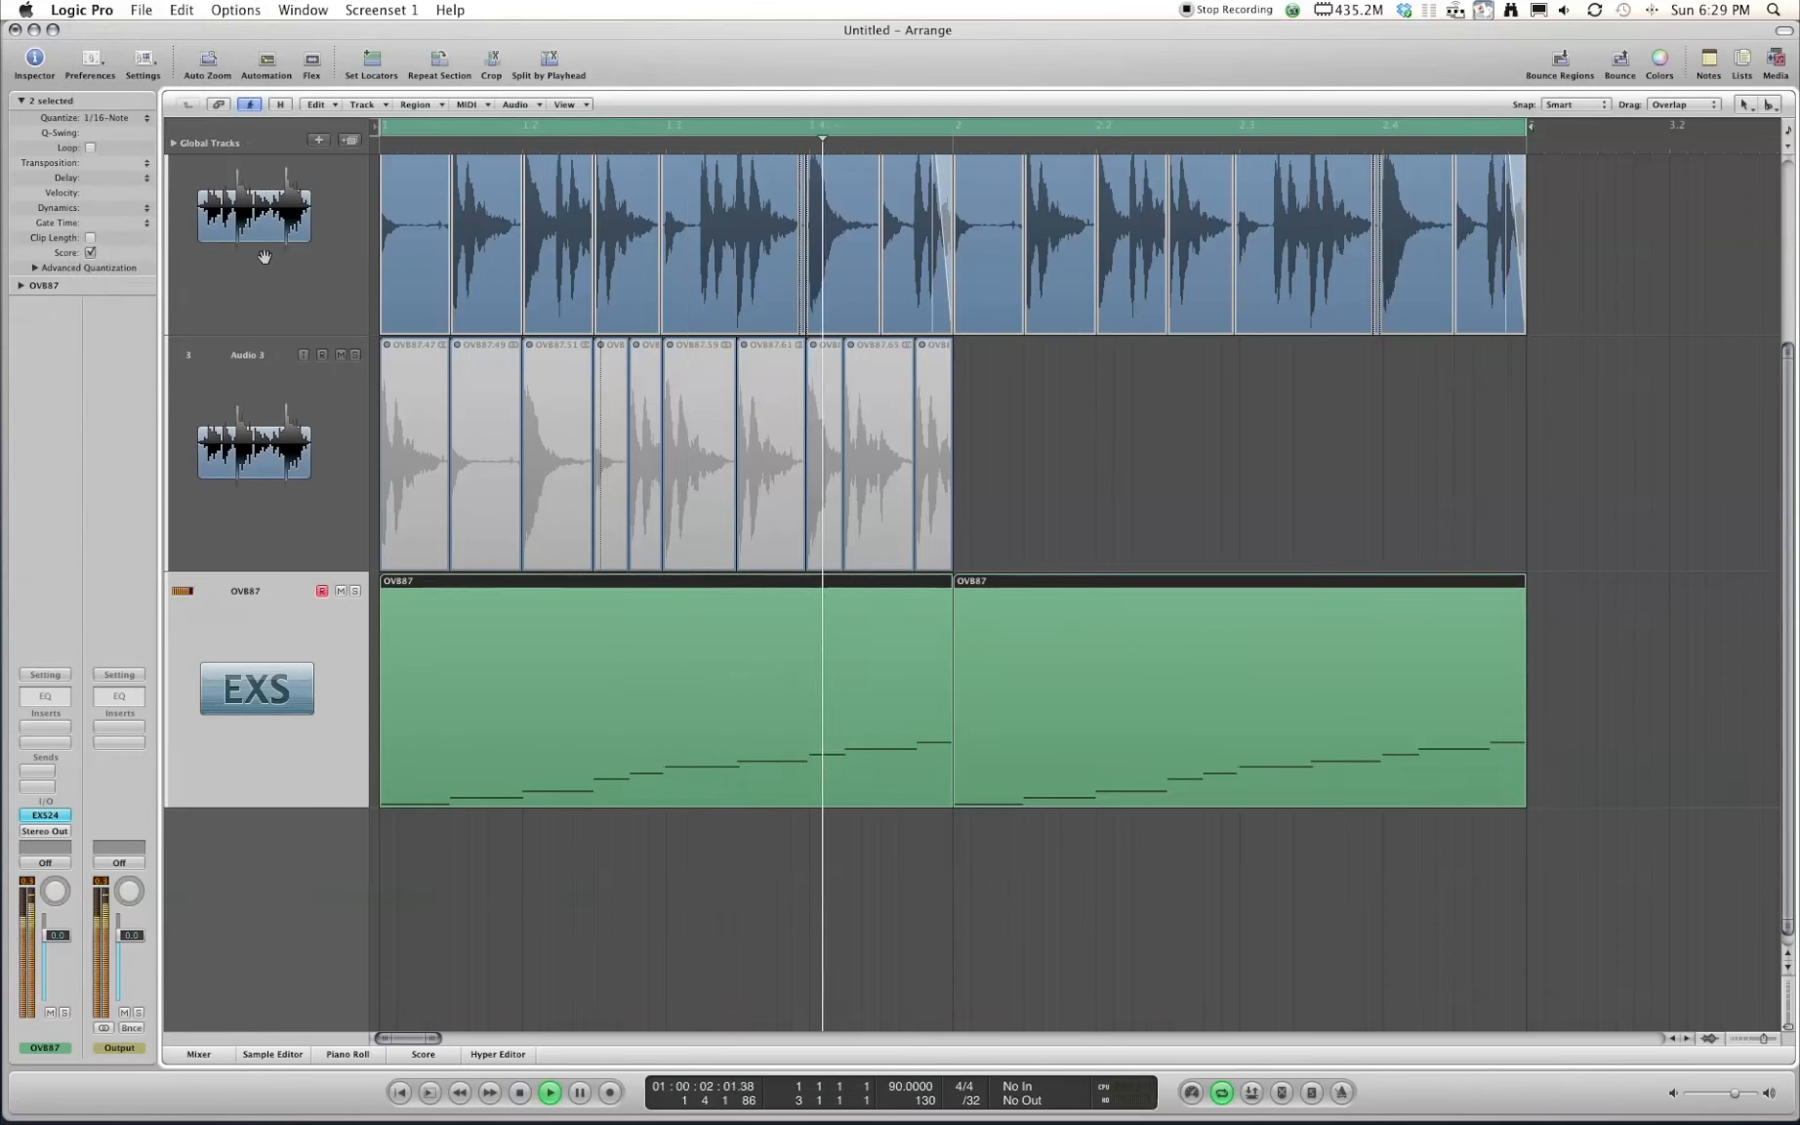
pyautogui.press('space')
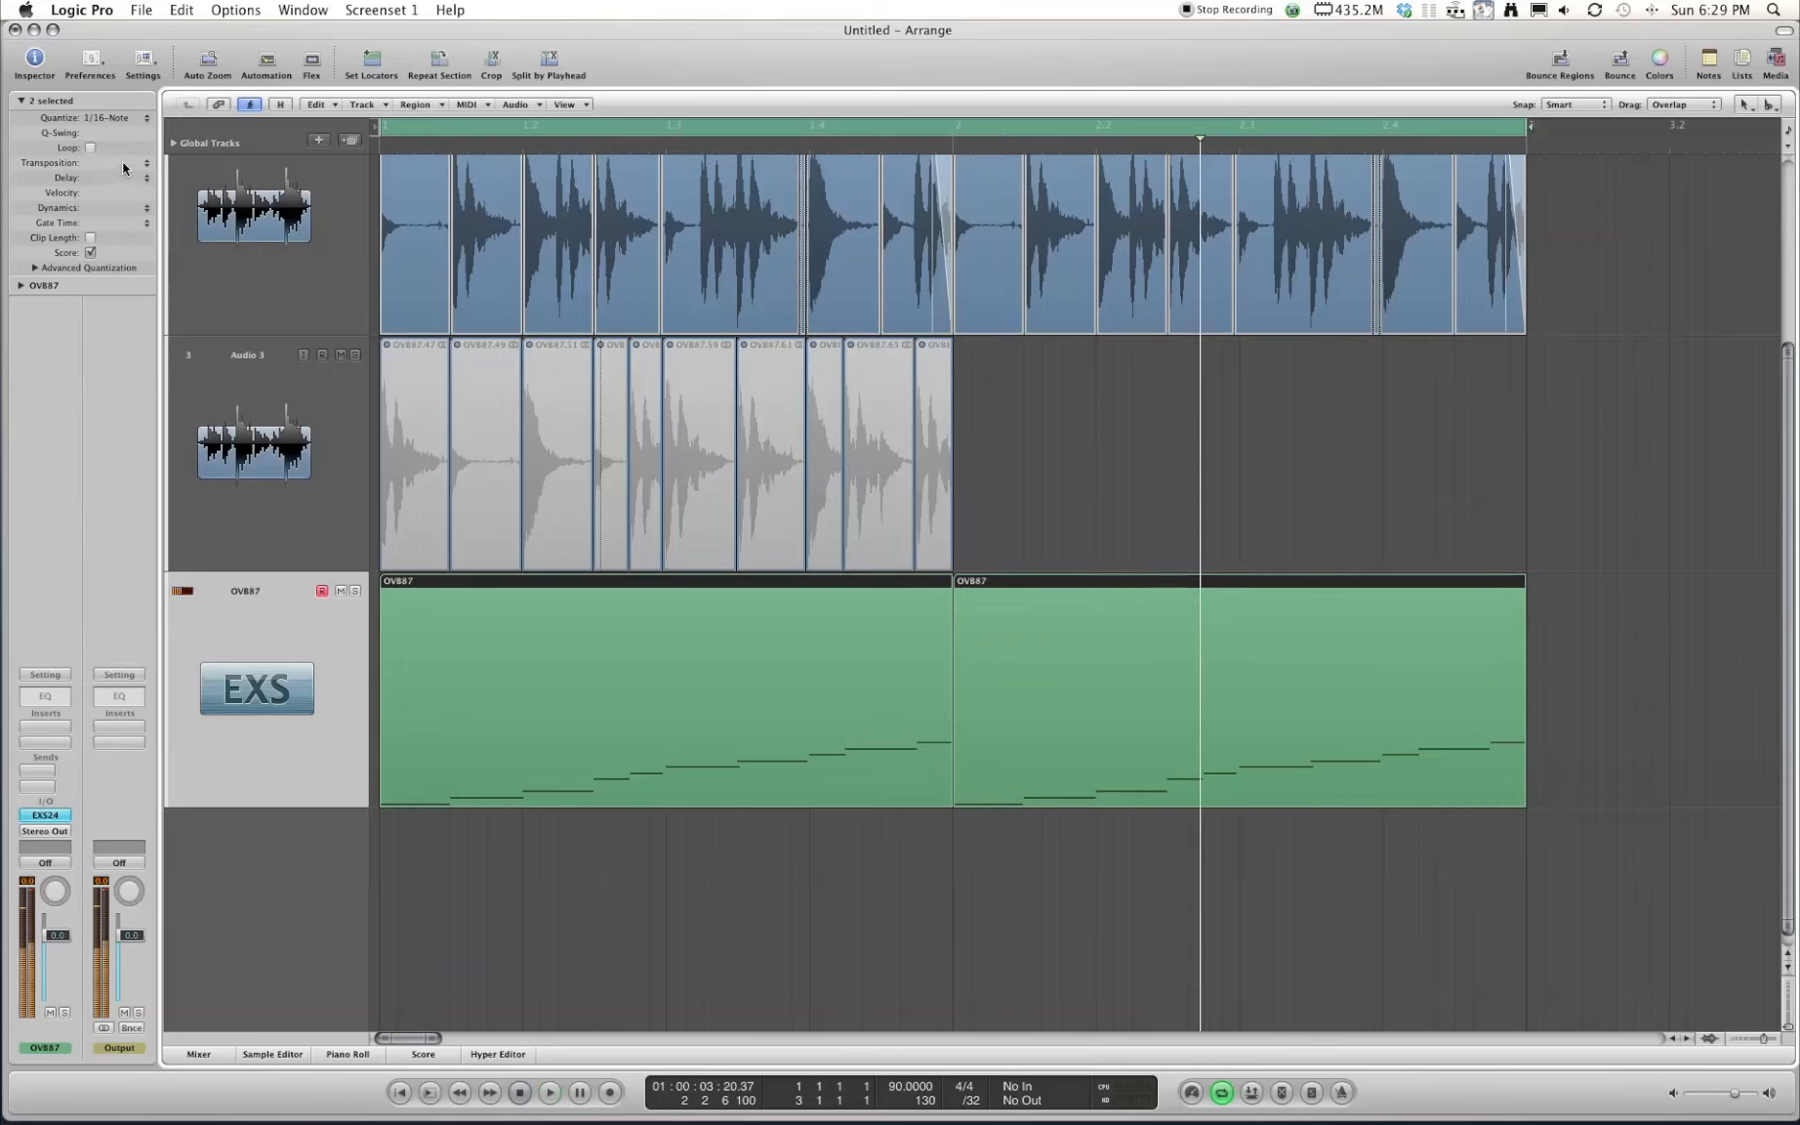
pyautogui.press('super+z')
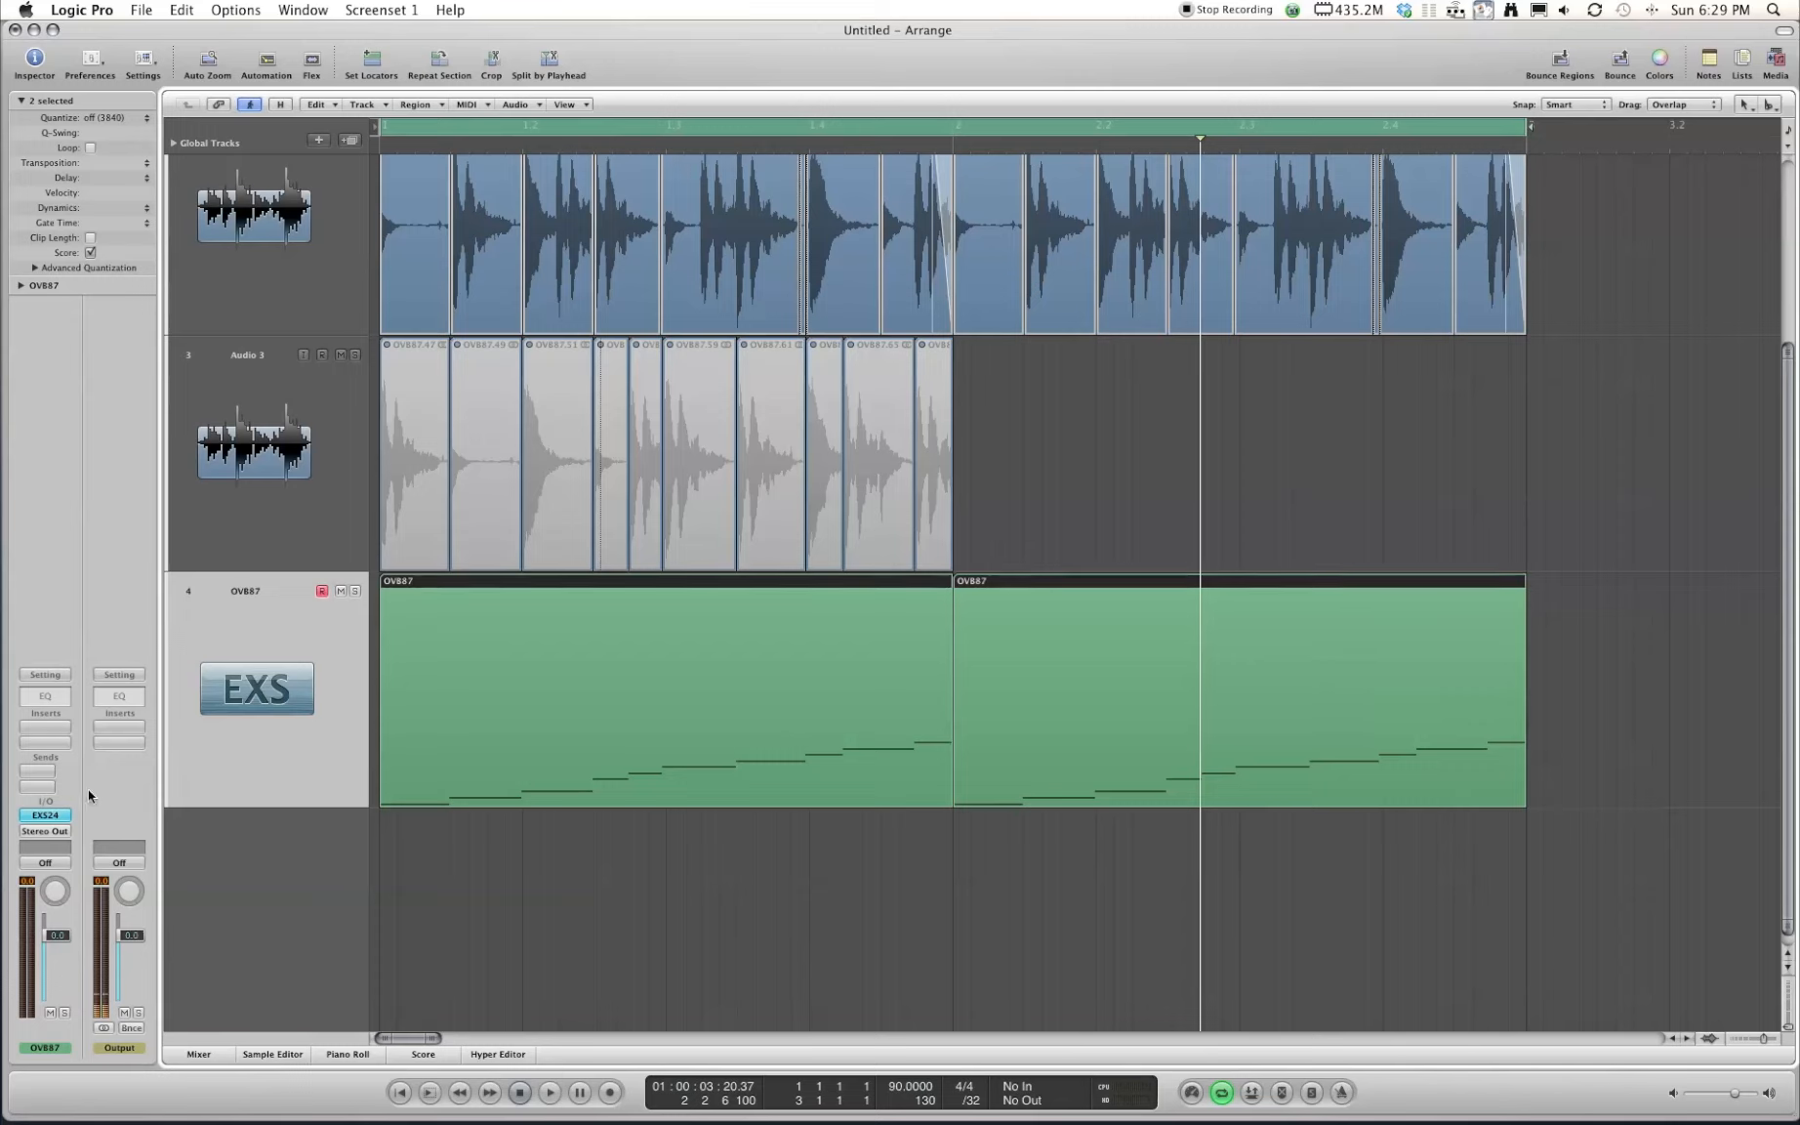
# Open the two MIDI regions in the Piano Roll and audition several of the slice-triggering notes
pyautogui.doubleClick(584, 751)
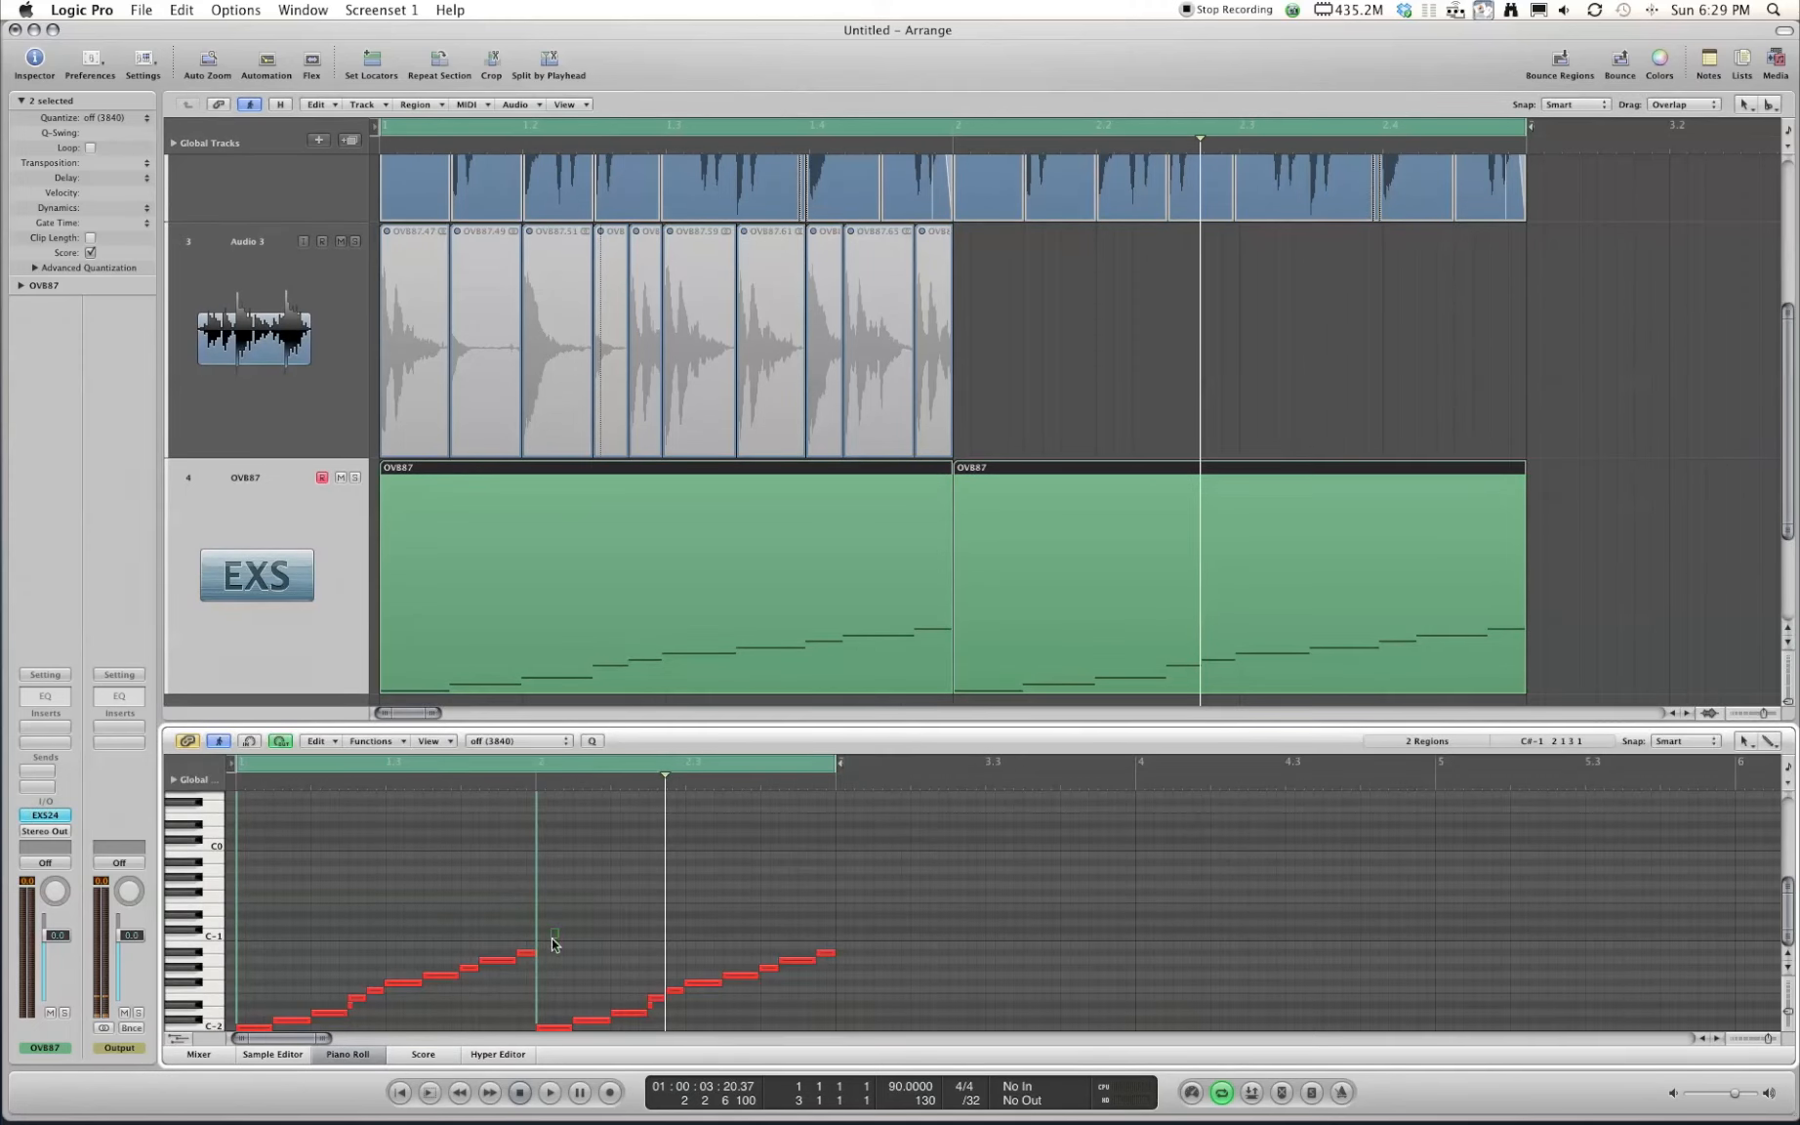
pyautogui.click(497, 961)
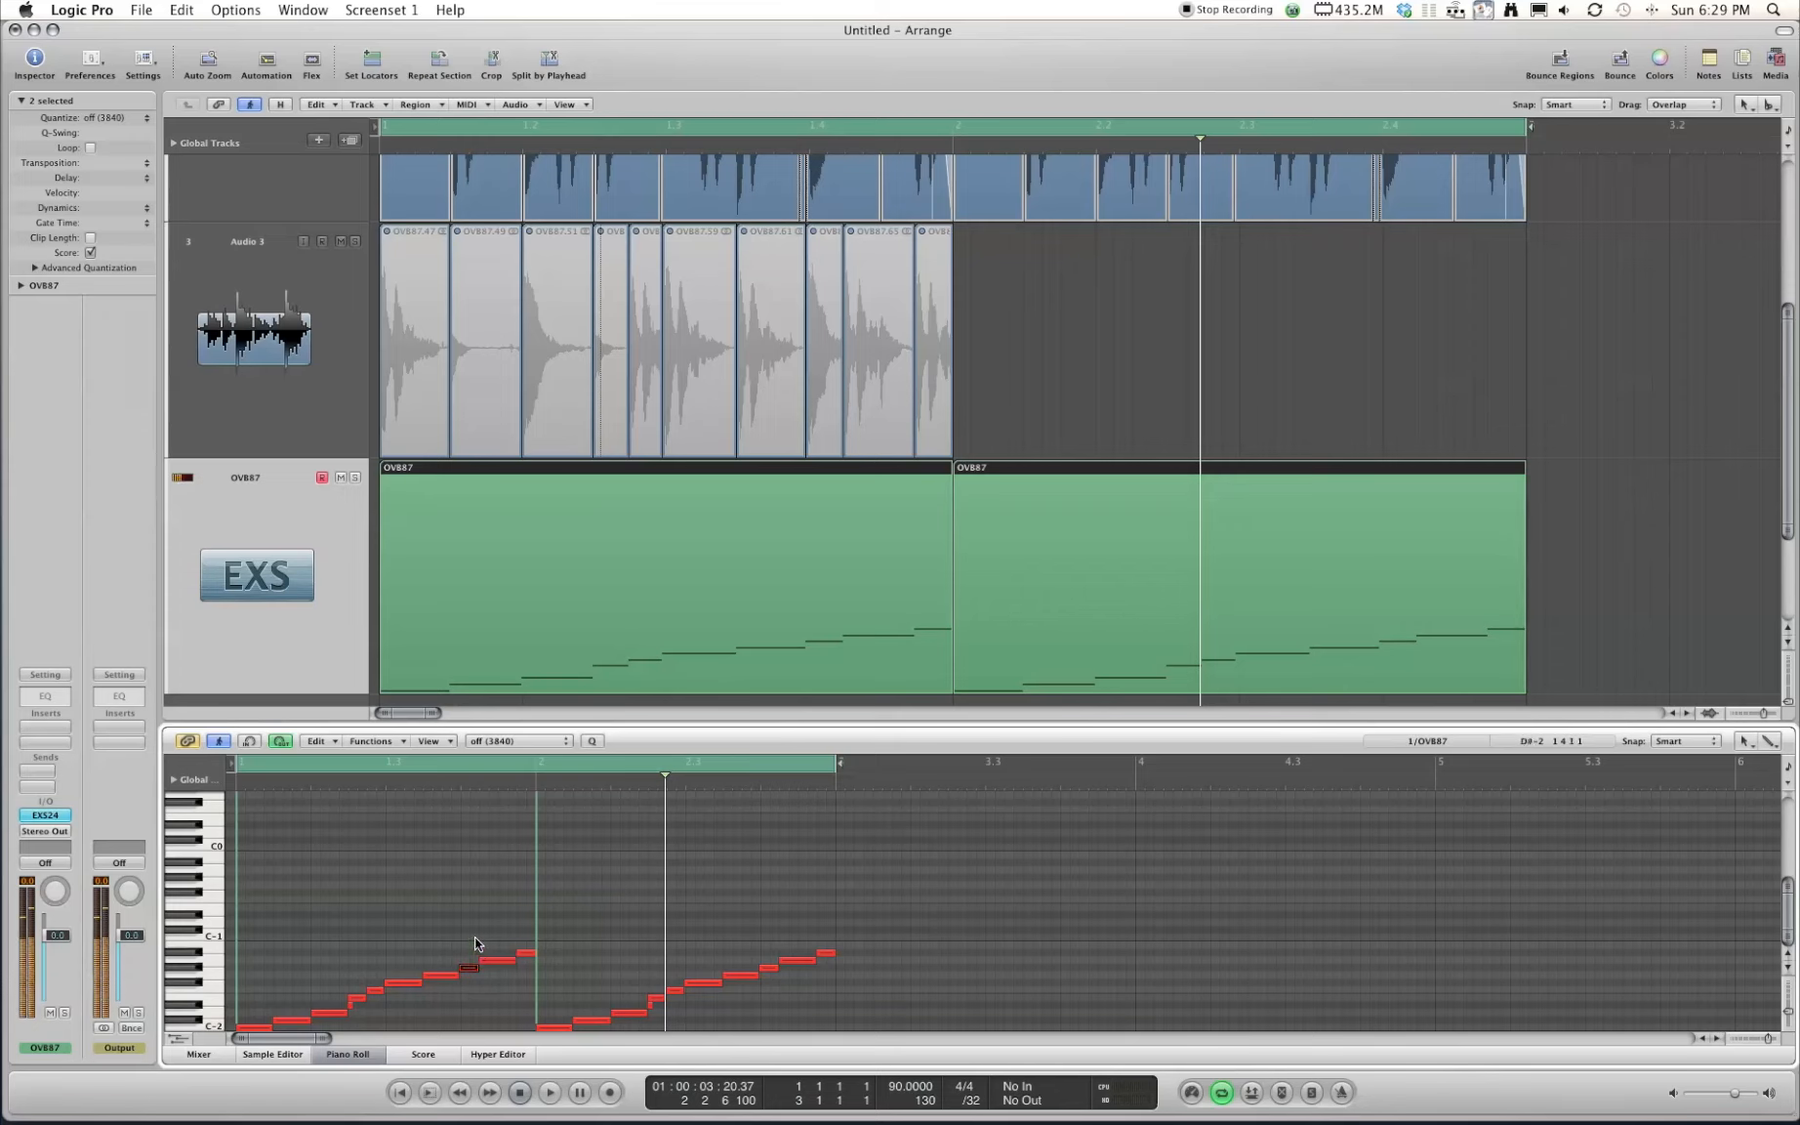
pyautogui.click(437, 974)
pyautogui.click(372, 990)
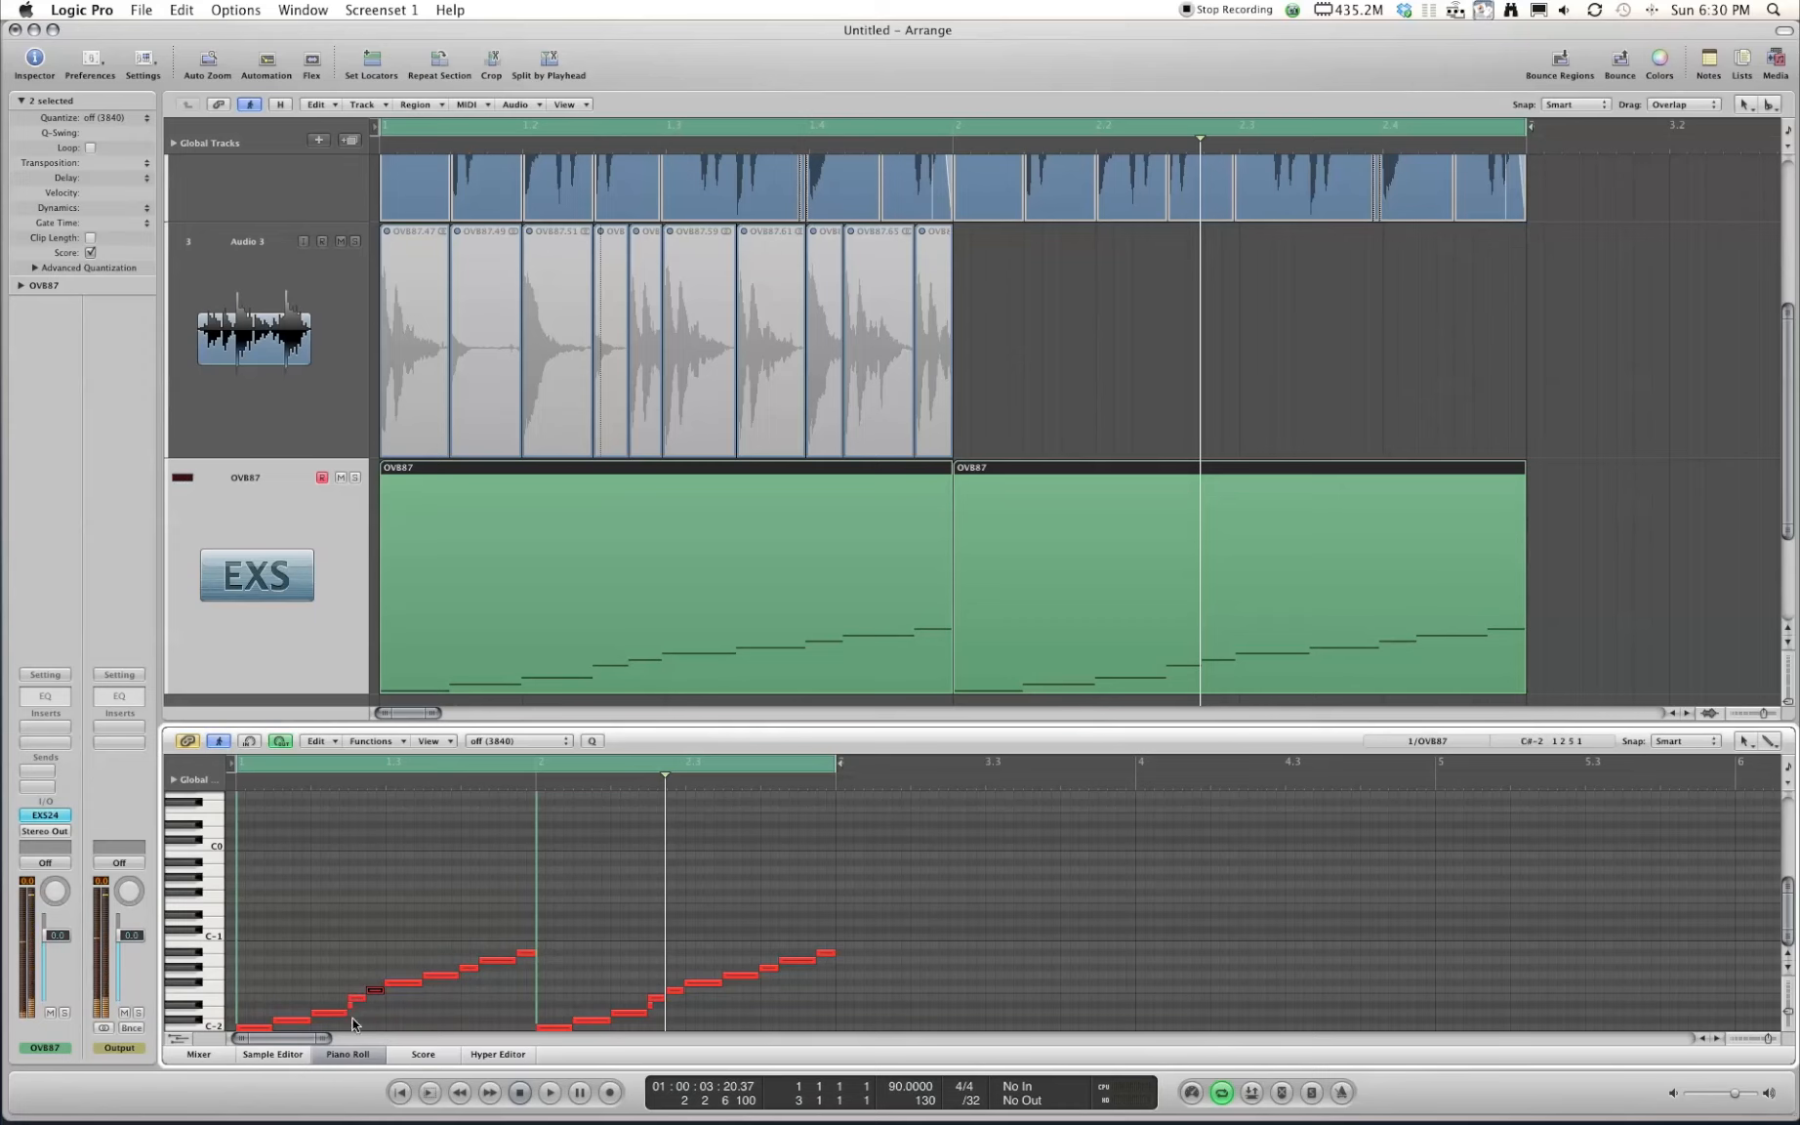
pyautogui.scroll(-5, 817, 407)
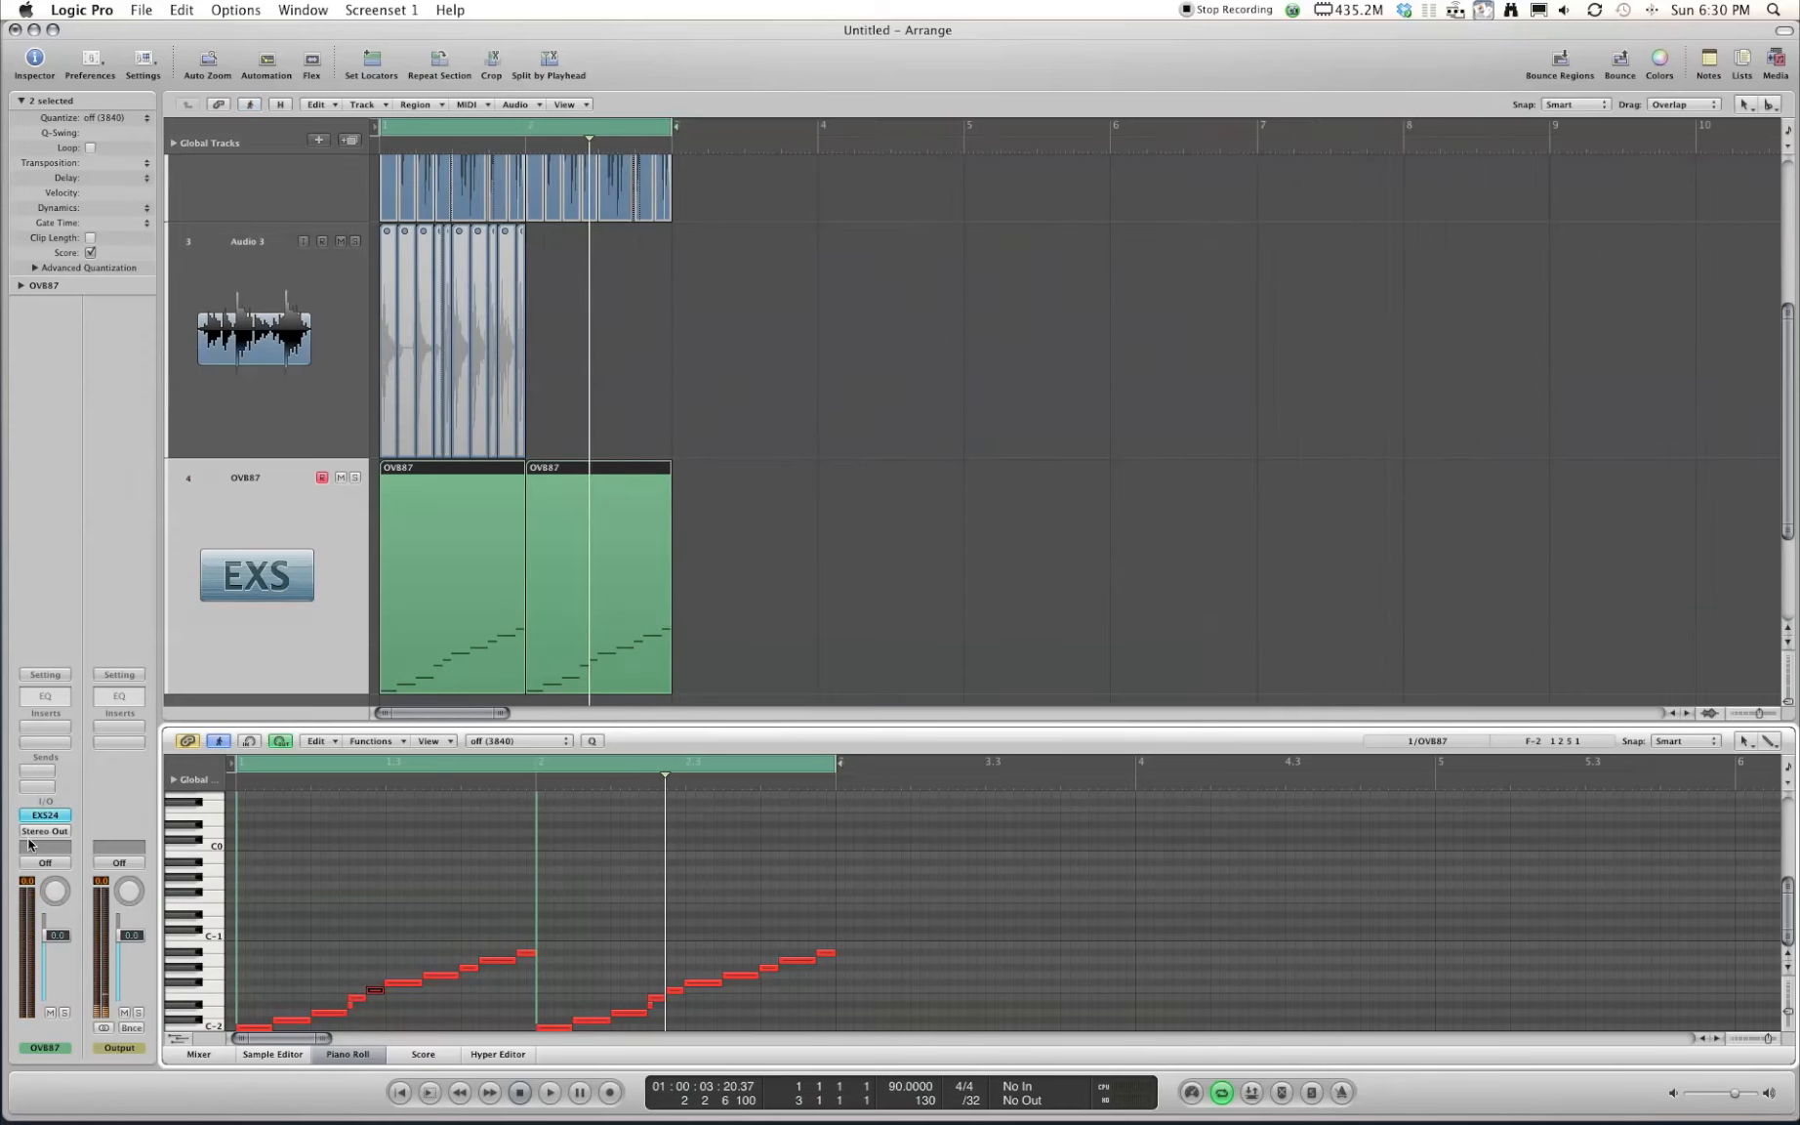
# Examine the slice zones in the EXS24 Instrument Editor and the F#-2 zone's sample waveform, and close the instrument windows
pyautogui.click(51, 816)
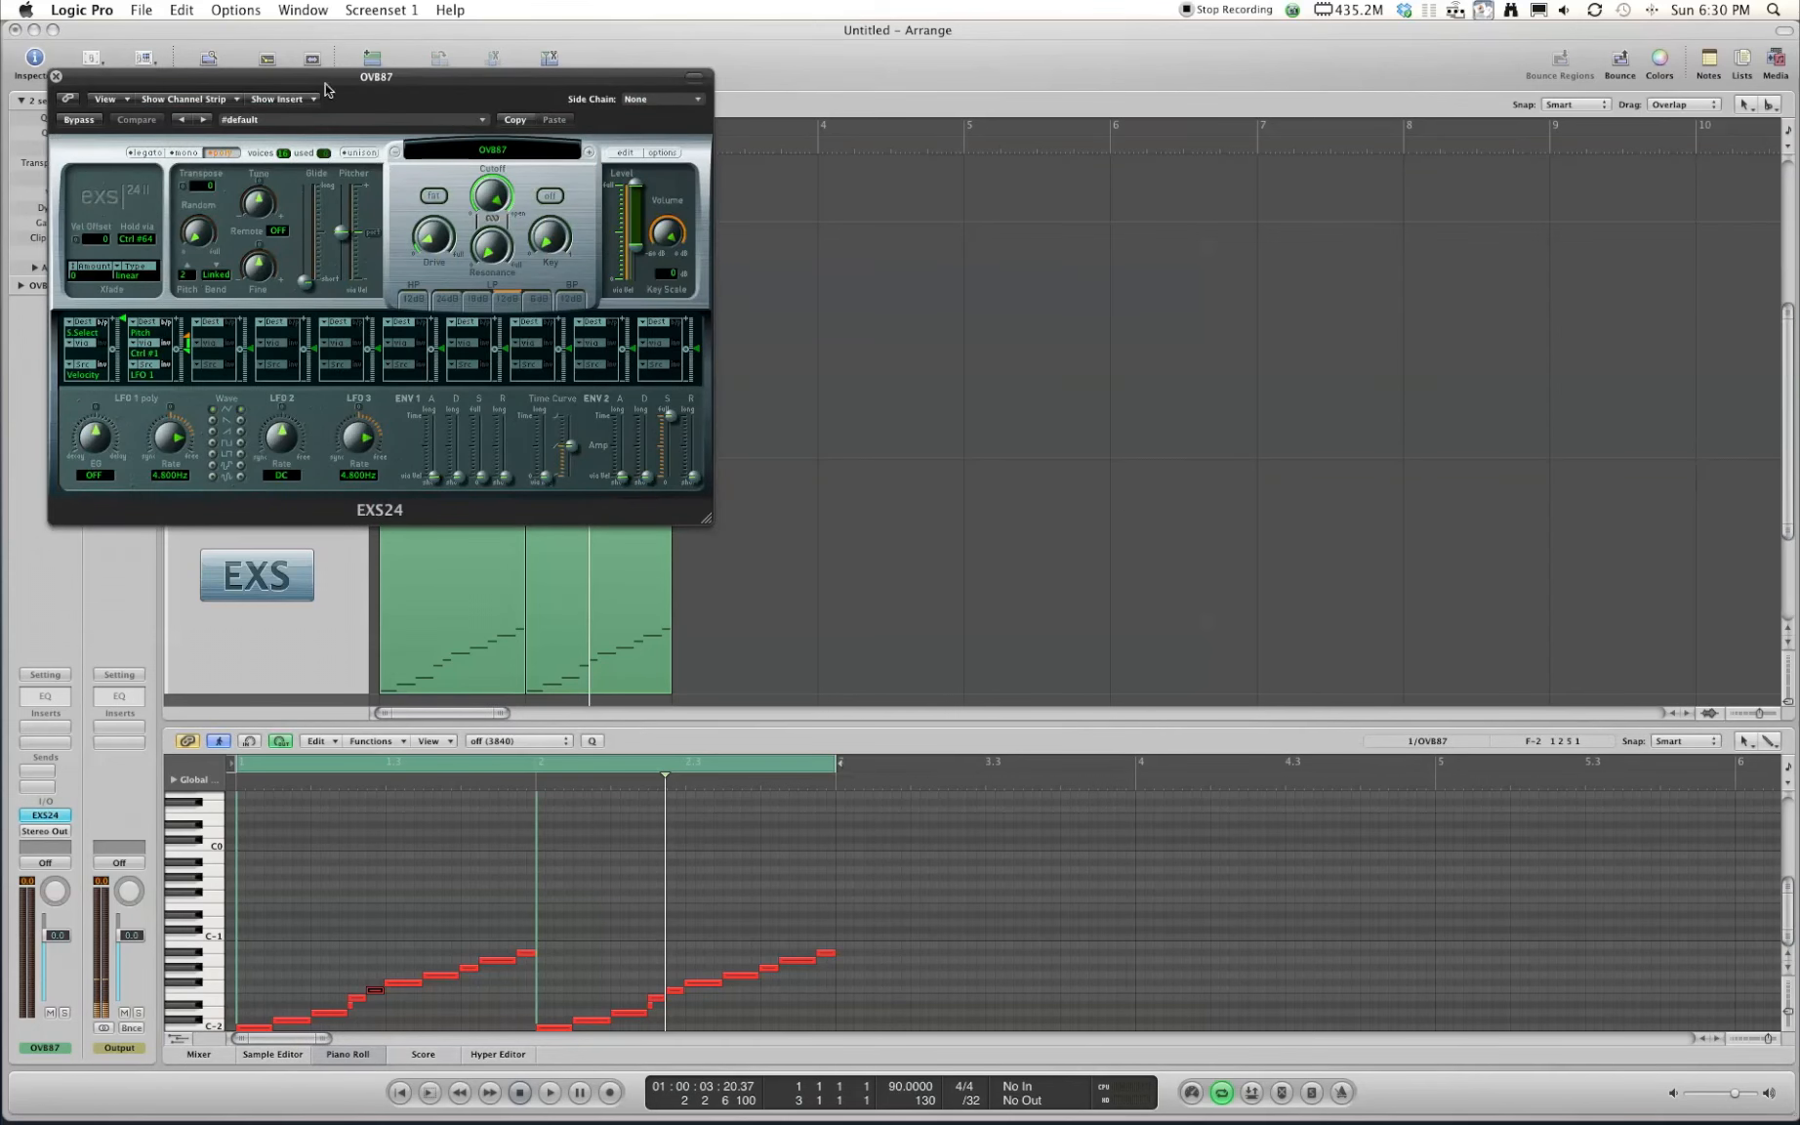
pyautogui.click(623, 153)
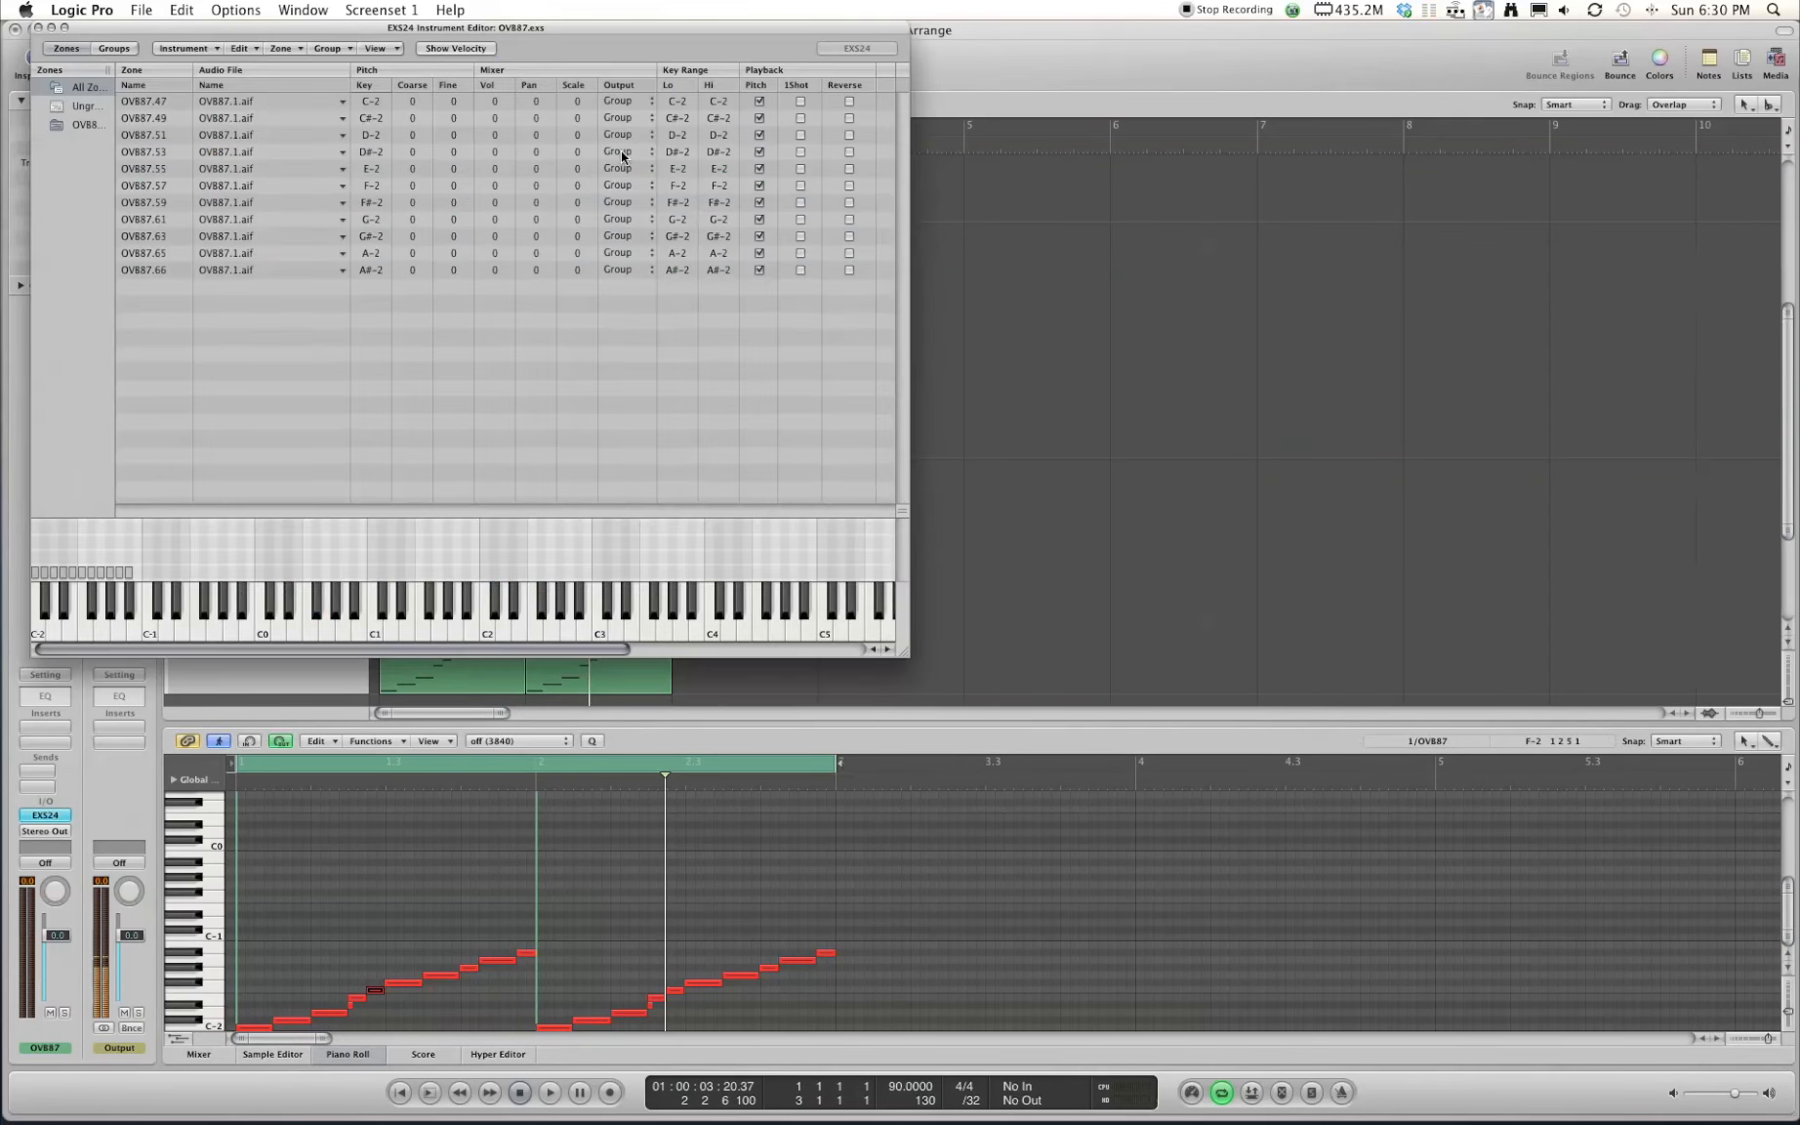
pyautogui.click(239, 224)
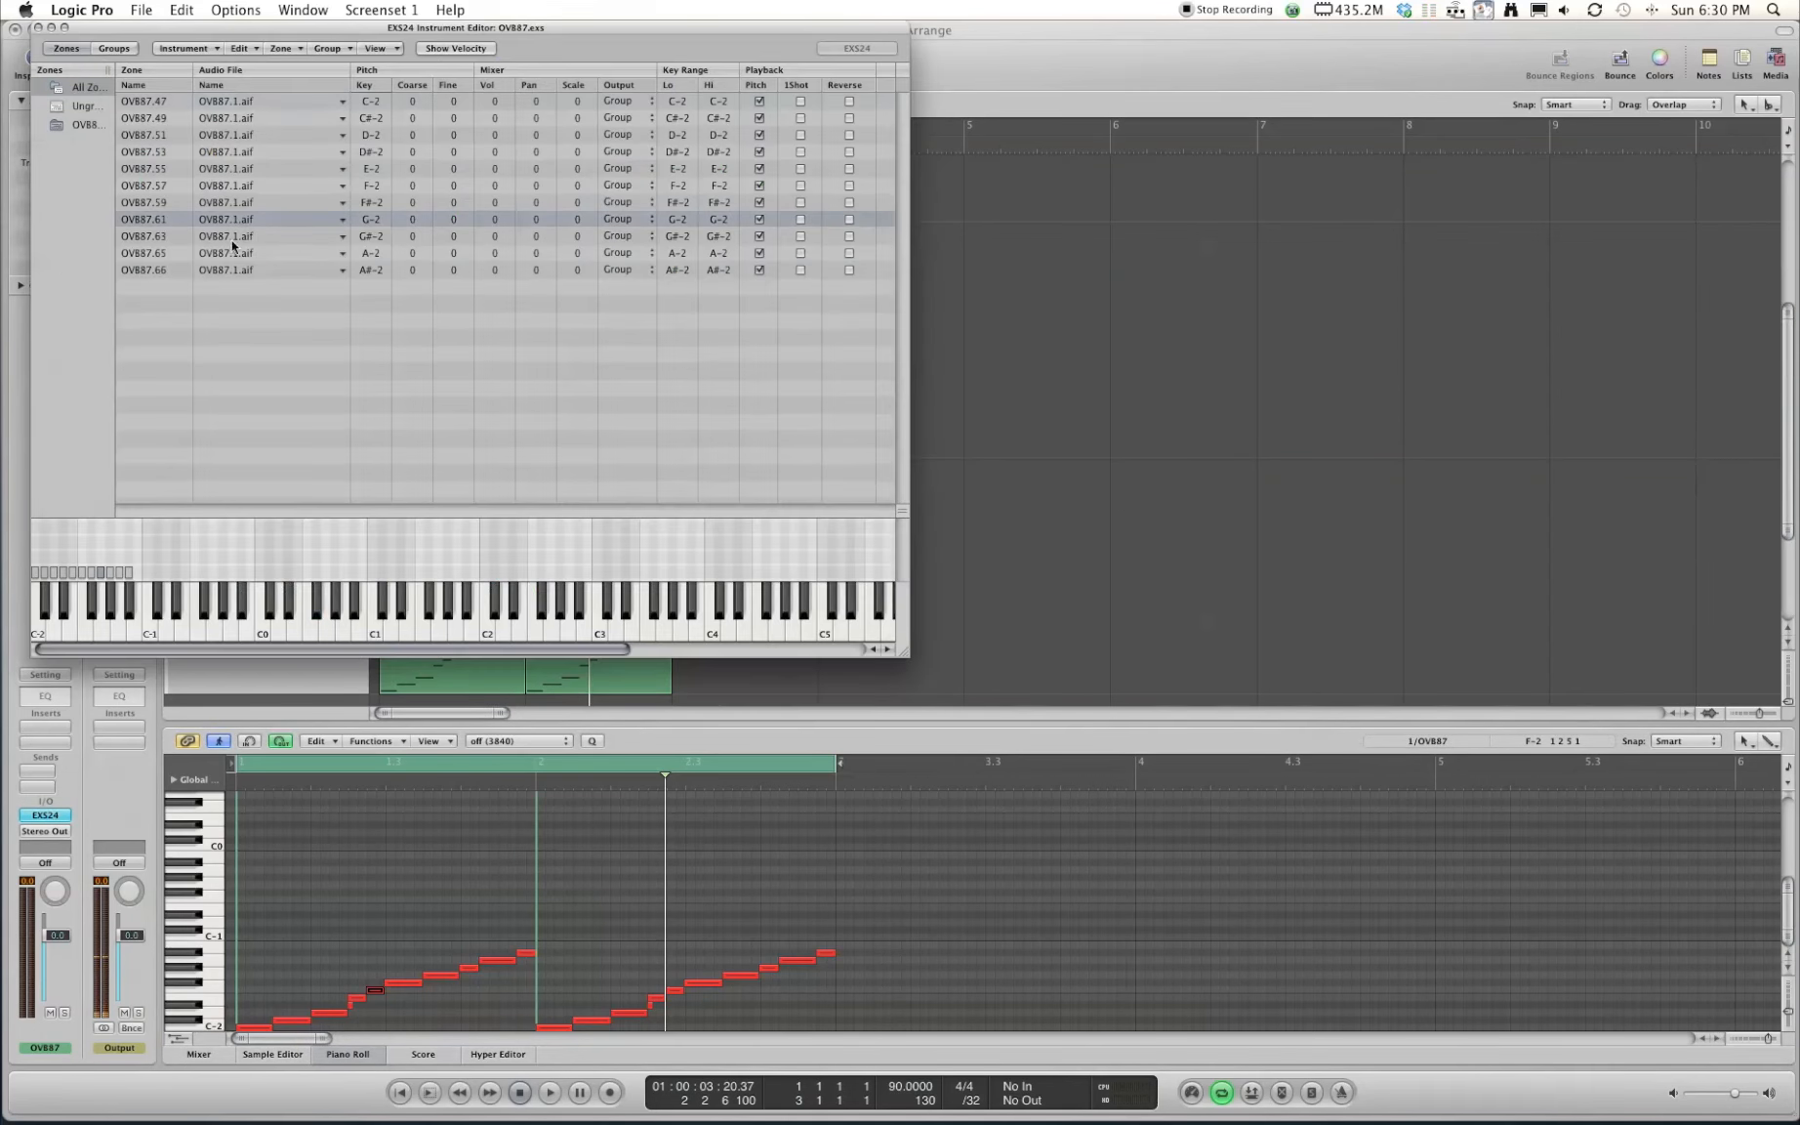
pyautogui.click(92, 578)
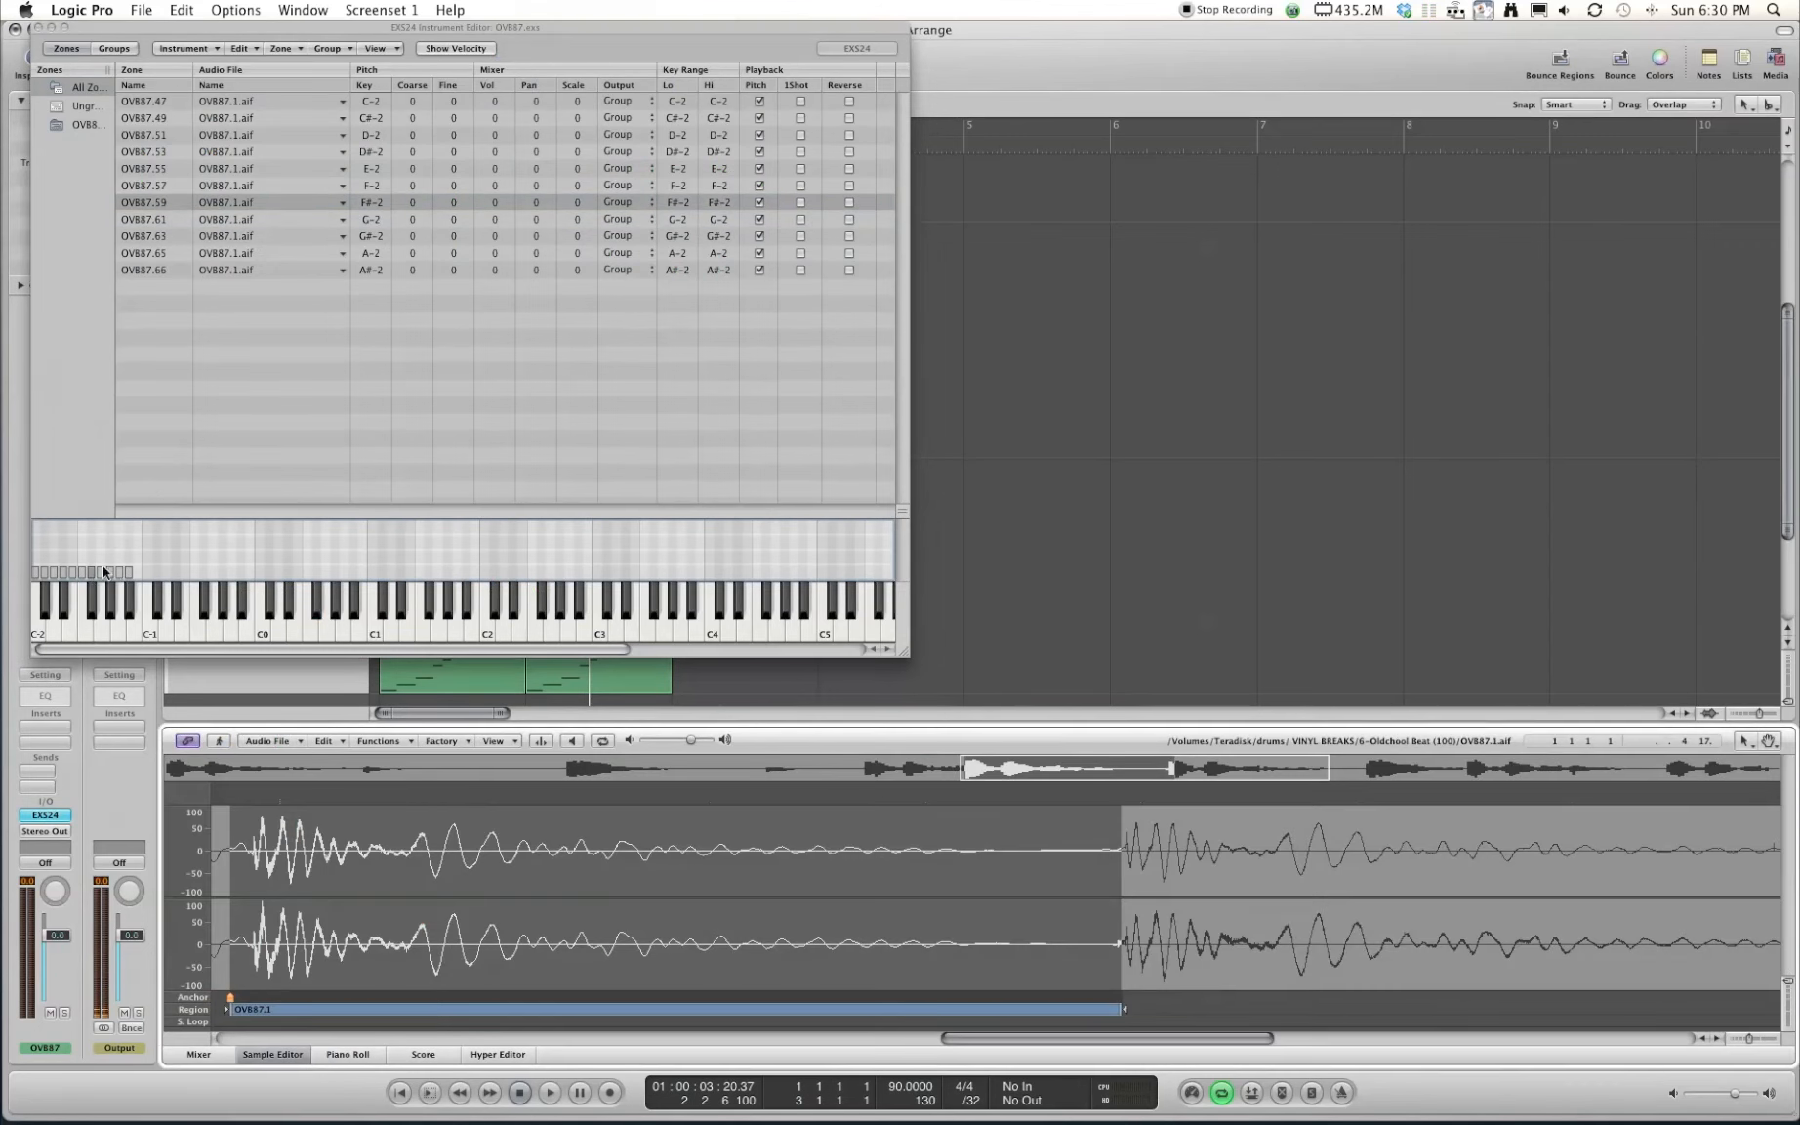
pyautogui.moveTo(230, 843); pyautogui.dragTo(1118, 865)
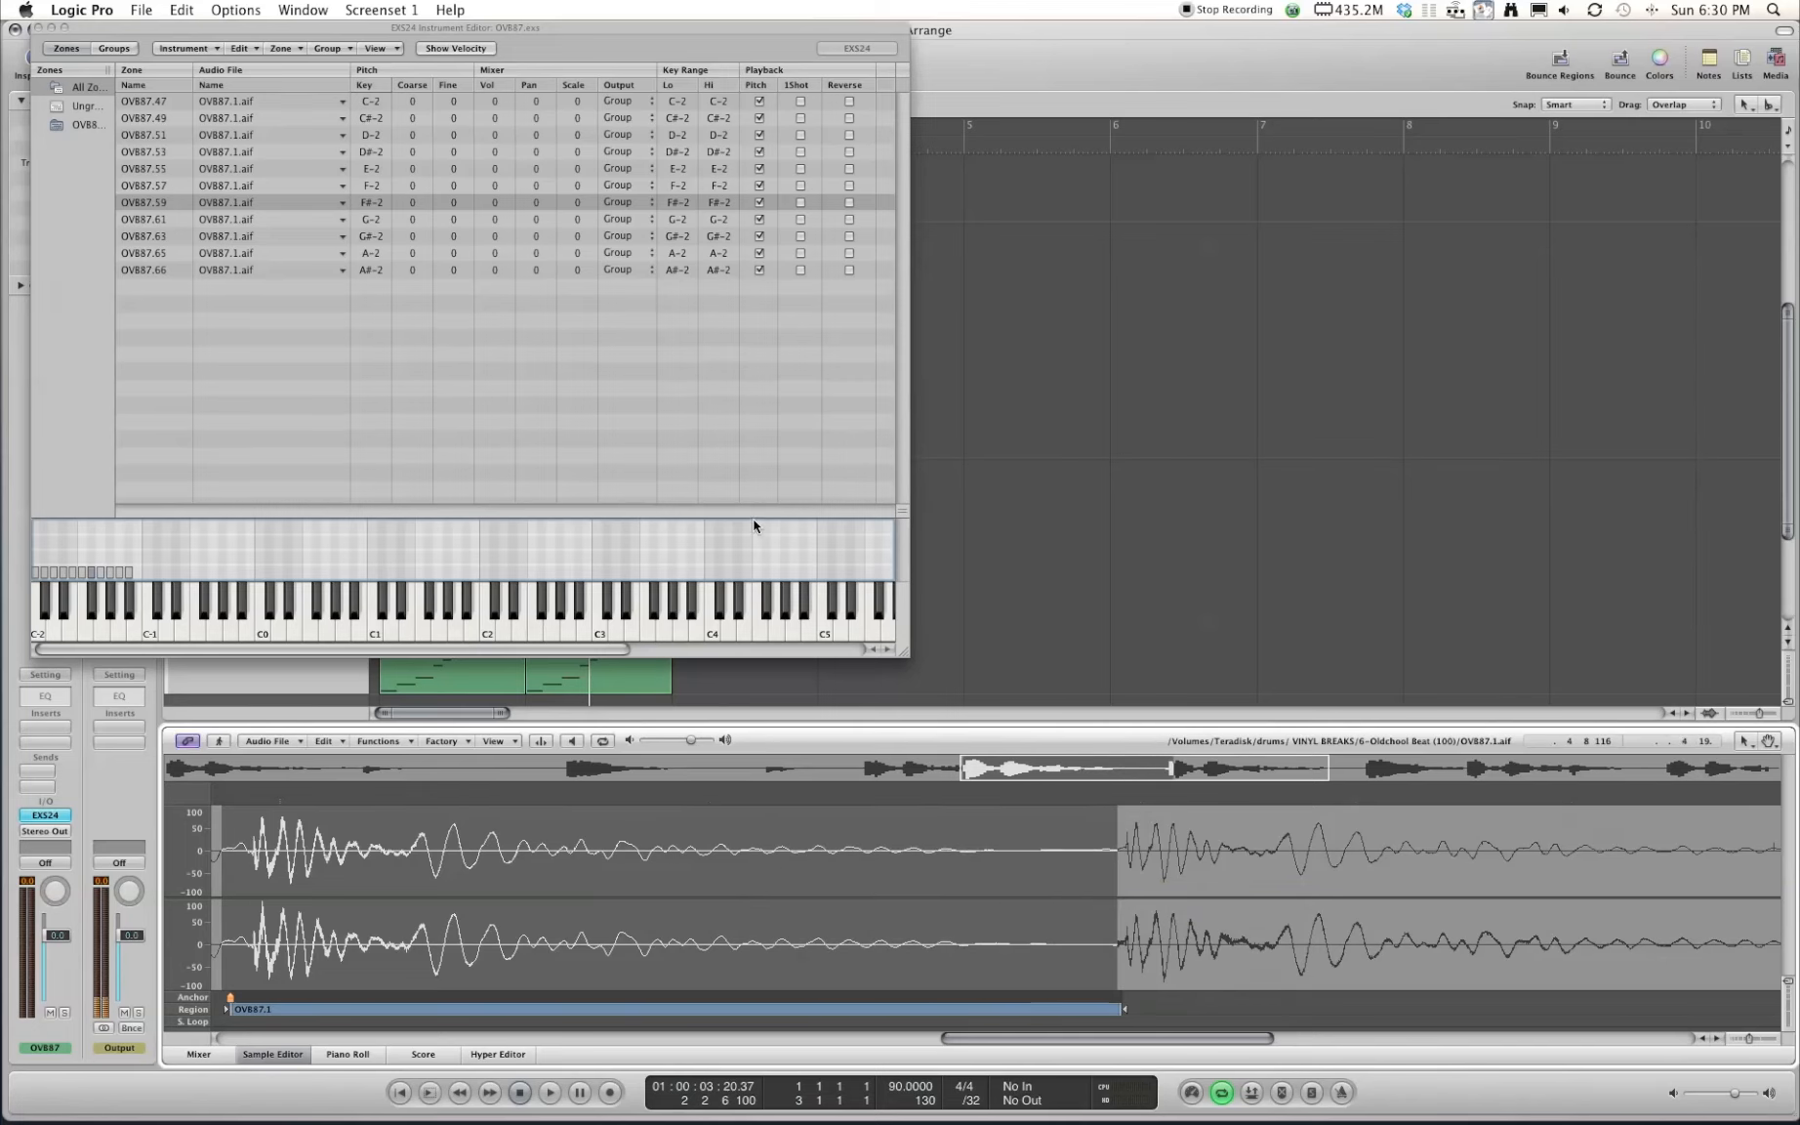
pyautogui.click(38, 27)
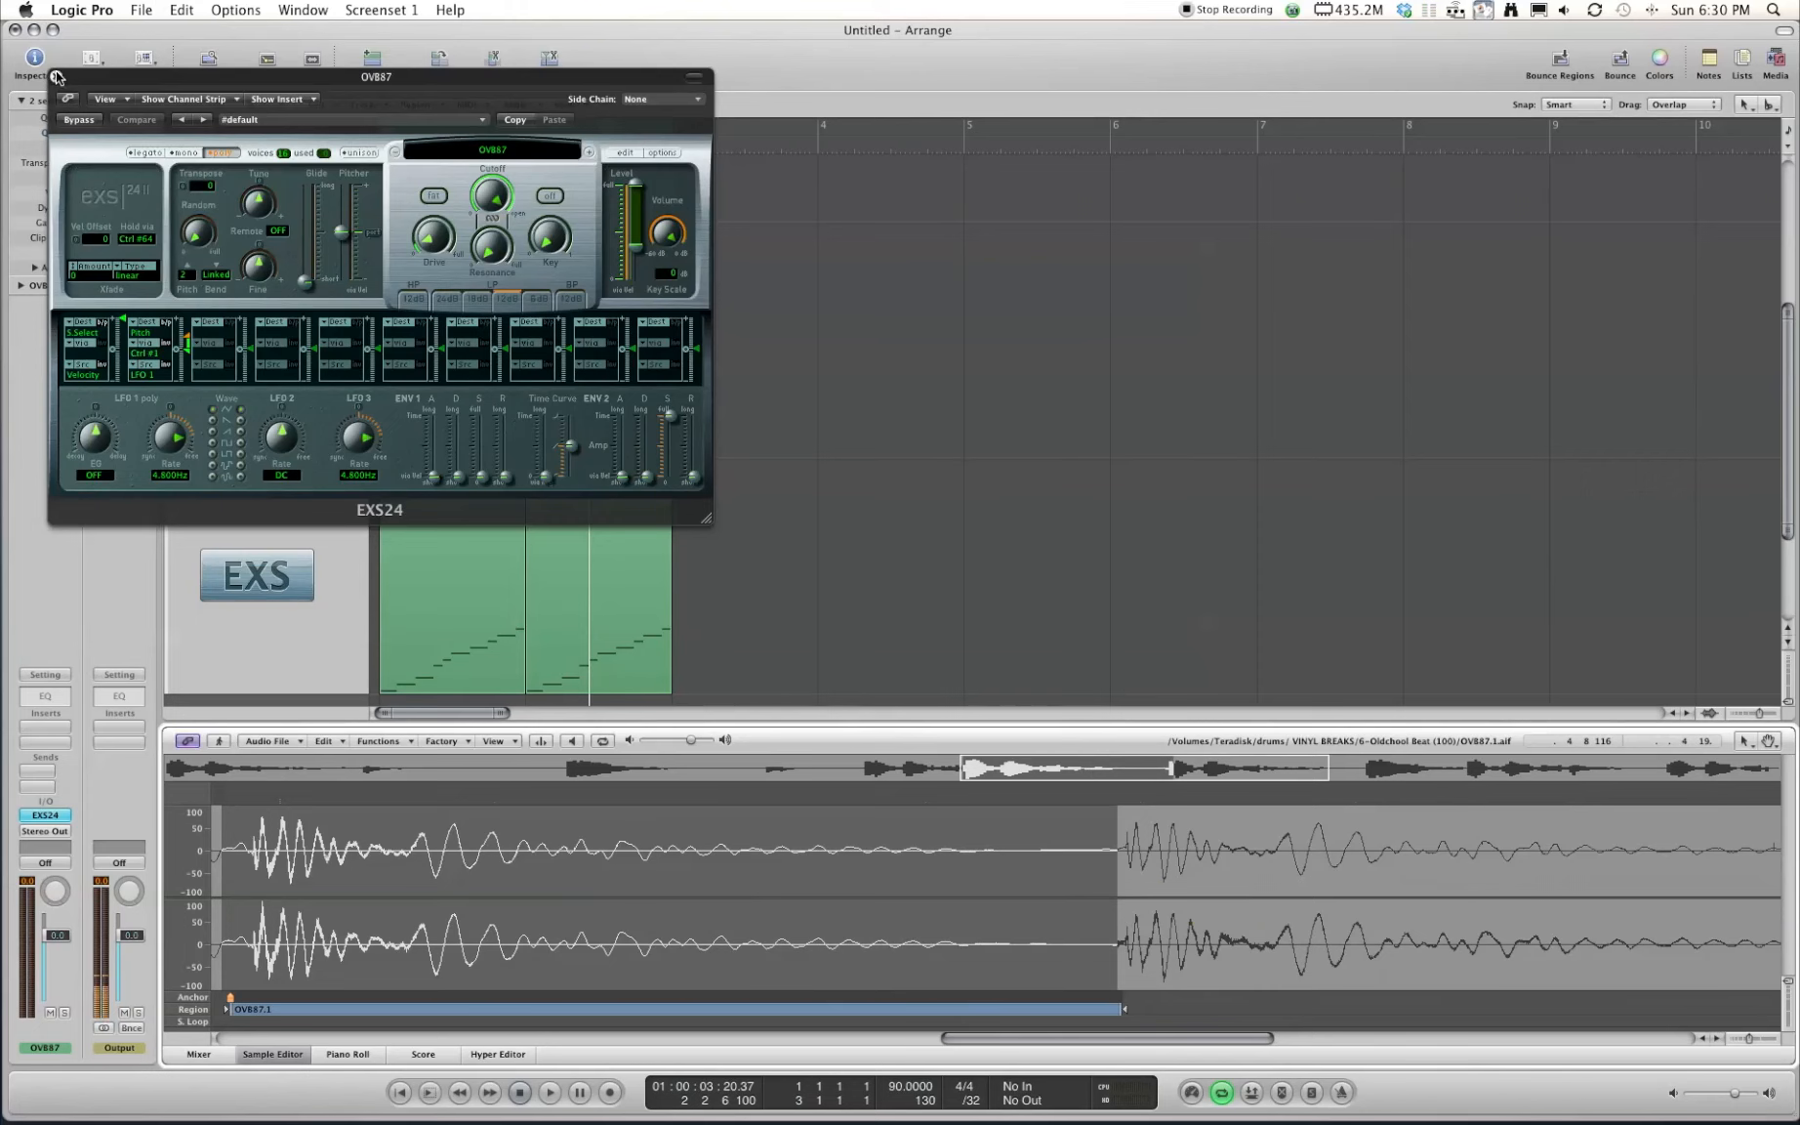
pyautogui.click(57, 72)
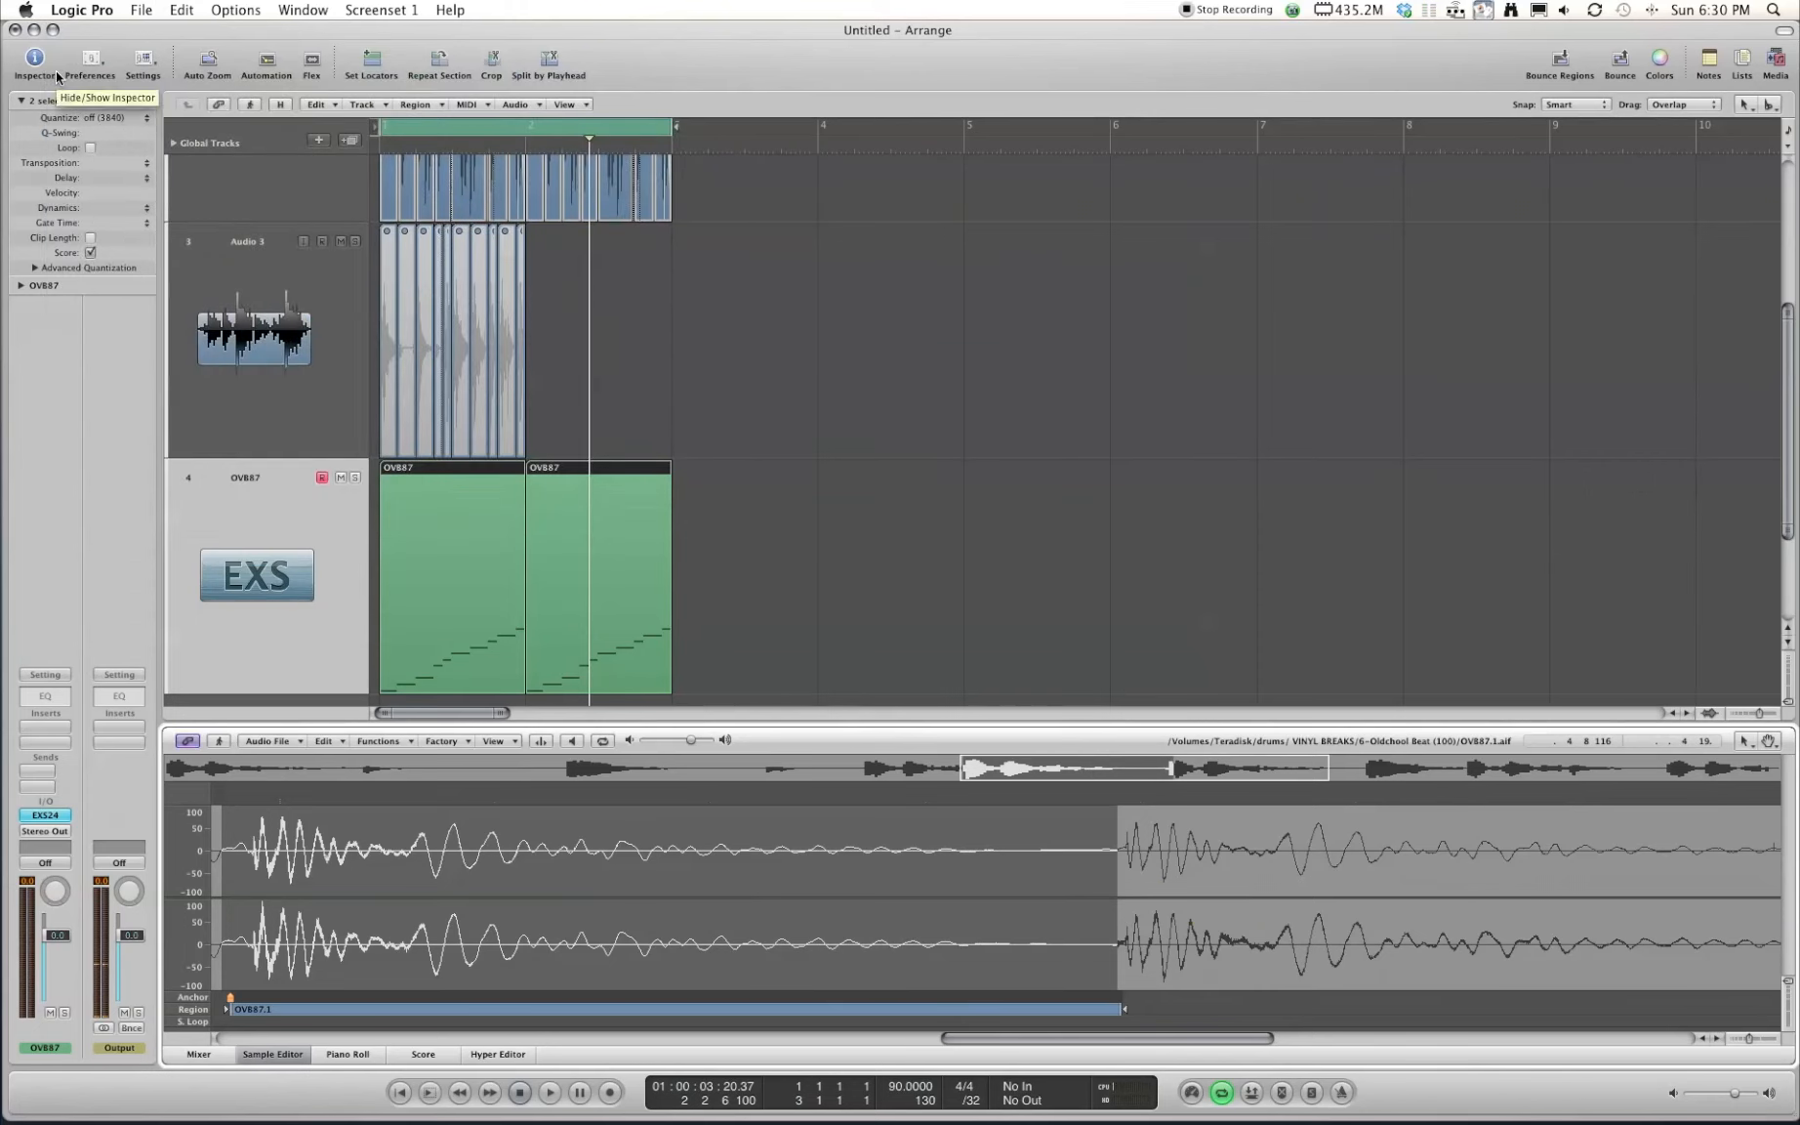